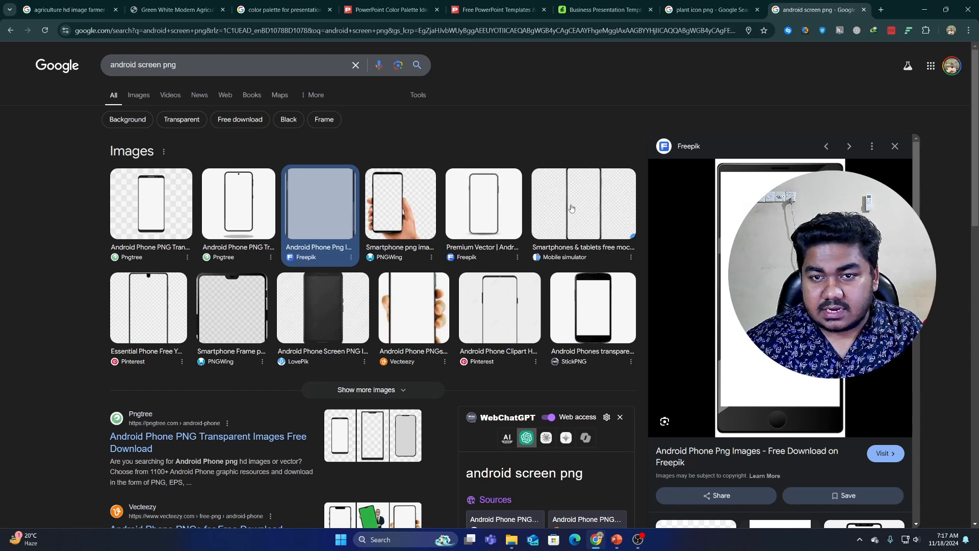
Compare the android phone image results and copy the Pngtree phone outline with the shadow beneath it.
{"action": "left_click", "coordinate": [576, 213]}
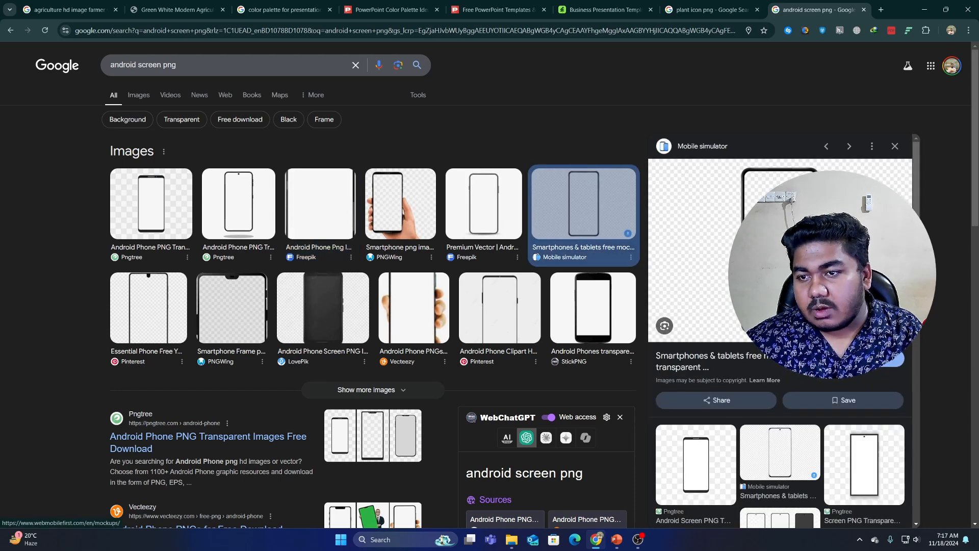
{"action": "scroll", "coordinate": [780, 281], "scroll_direction": "down", "scroll_amount": 5}
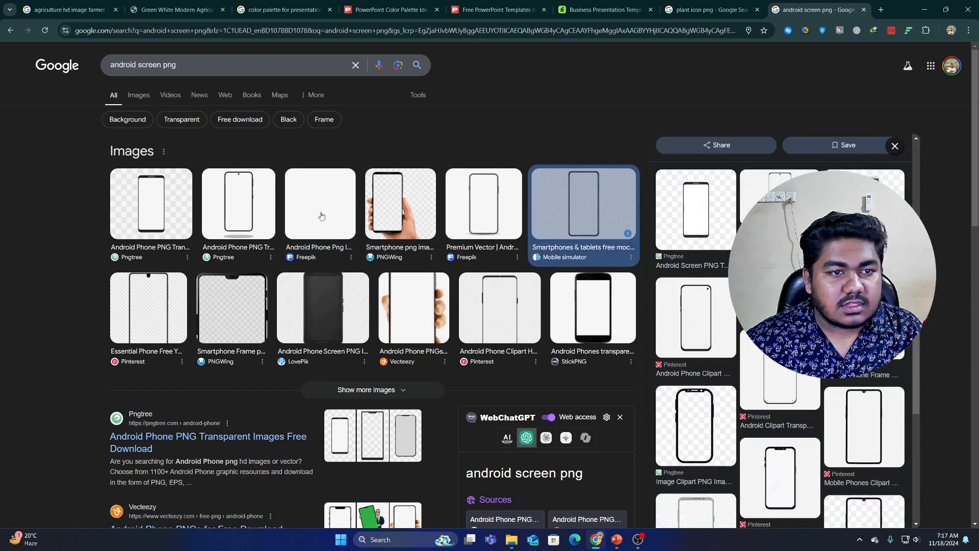
{"action": "left_click", "coordinate": [238, 204]}
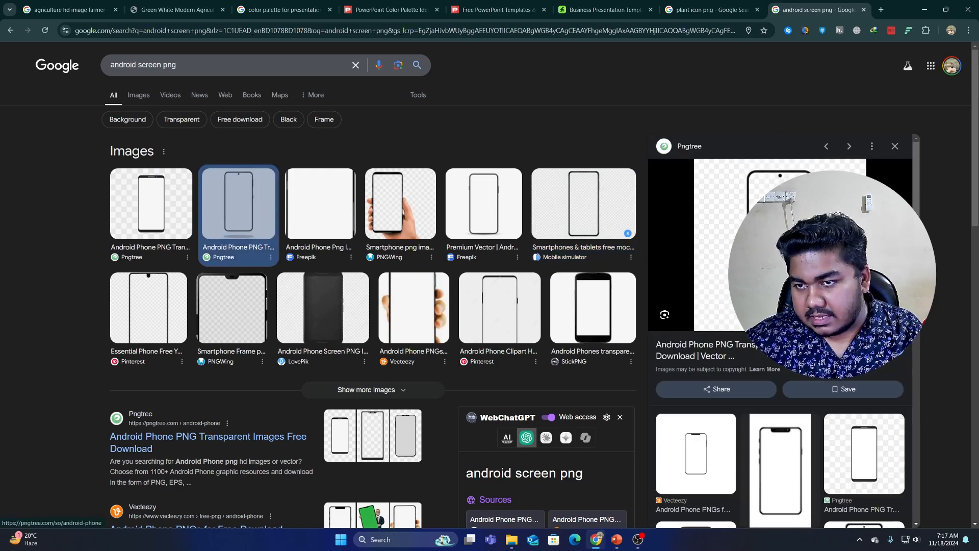
{"action": "scroll", "coordinate": [781, 331], "scroll_direction": "down", "scroll_amount": 5}
{"action": "scroll", "coordinate": [781, 332], "scroll_direction": "up", "scroll_amount": 3}
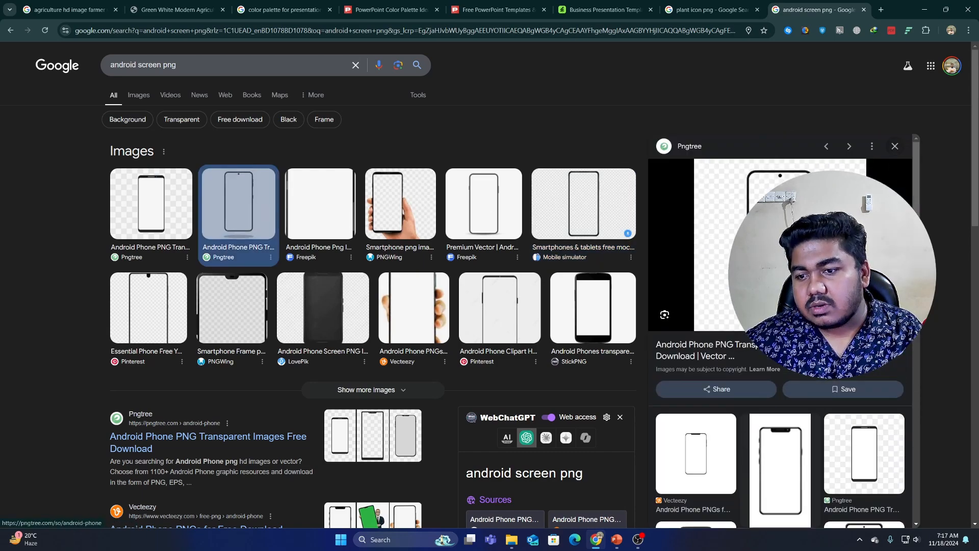
{"action": "scroll", "coordinate": [785, 285], "scroll_direction": "down", "scroll_amount": 3}
{"action": "scroll", "coordinate": [785, 286], "scroll_direction": "up", "scroll_amount": 5}
{"action": "left_click_drag", "start_coordinate": [788, 242], "coordinate": [735, 245]}
{"action": "right_click", "coordinate": [759, 275]}
{"action": "left_click", "coordinate": [796, 393]}
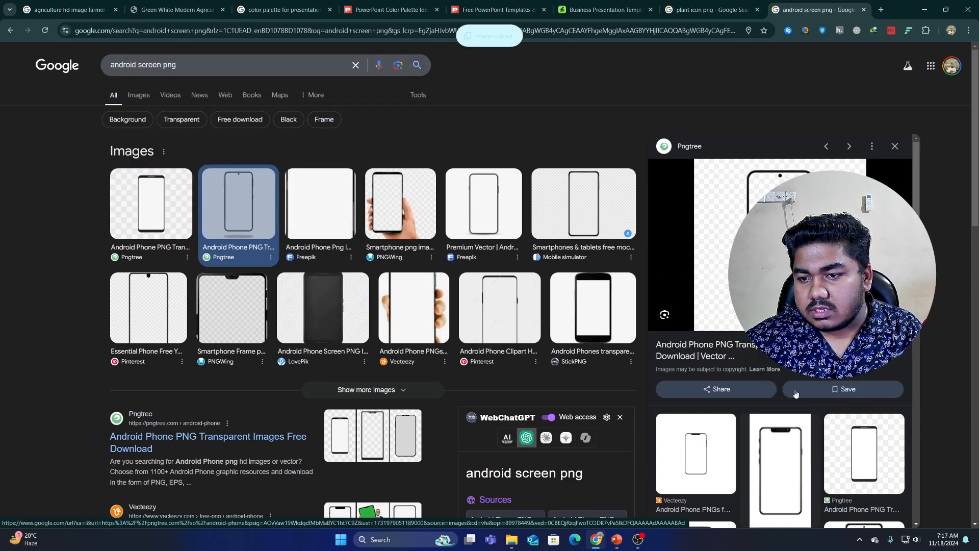
Switch to PowerPoint, paste the copied phone image onto slide 5 and enlarge it.
{"action": "left_click", "coordinate": [924, 9]}
{"action": "right_click", "coordinate": [449, 204]}
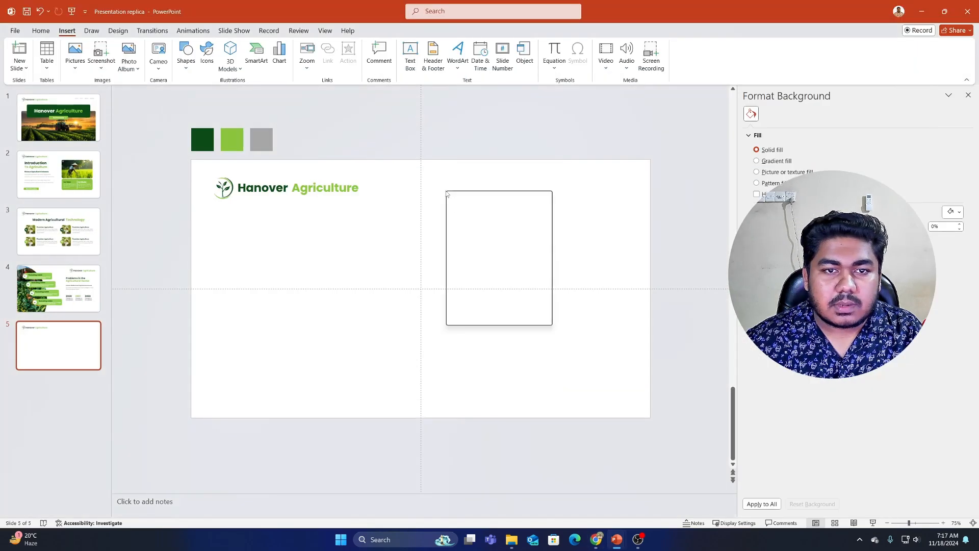
{"action": "left_click", "coordinate": [479, 229]}
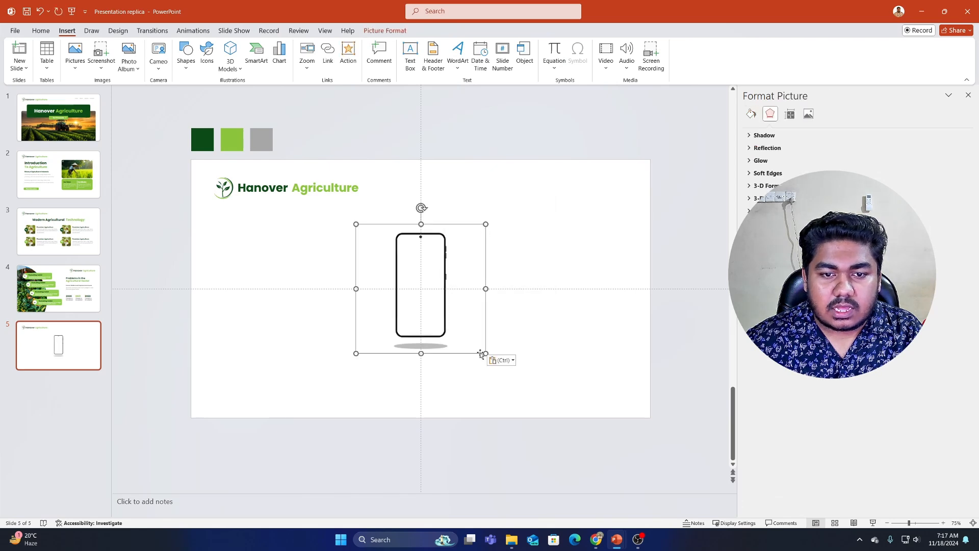
{"action": "left_click_drag", "start_coordinate": [485, 356], "coordinate": [440, 323]}
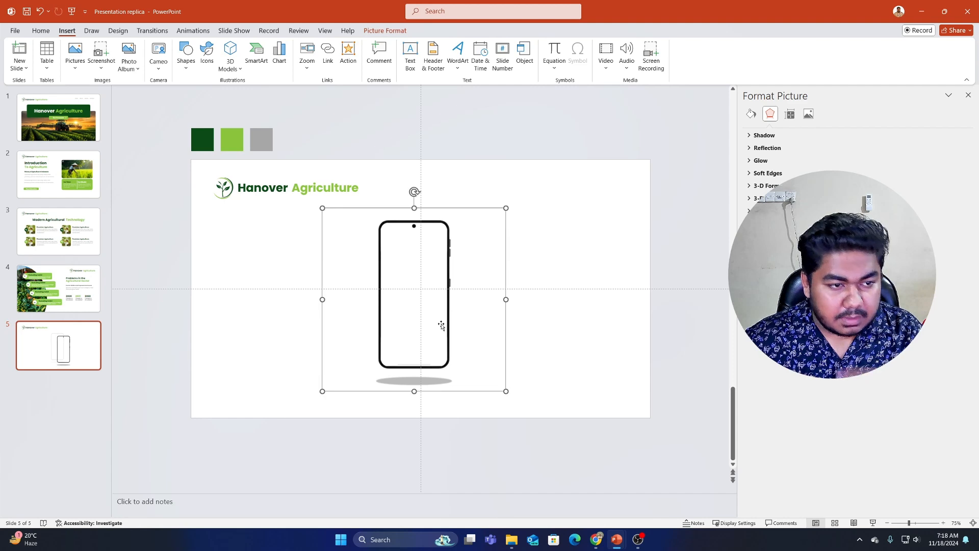
Crop the lower edge of the phone picture to remove the grey shadow under the phone.
{"action": "right_click", "coordinate": [439, 320]}
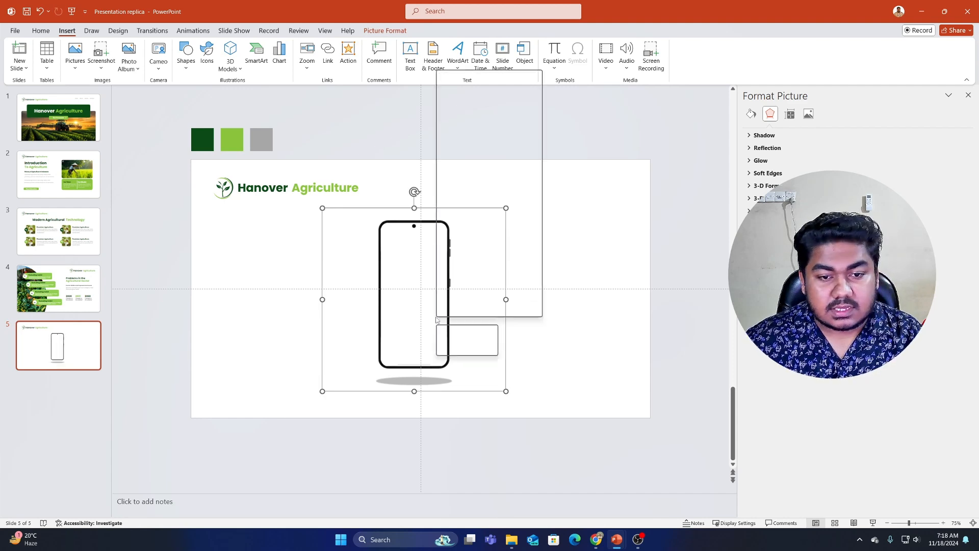
{"action": "left_click", "coordinate": [465, 337]}
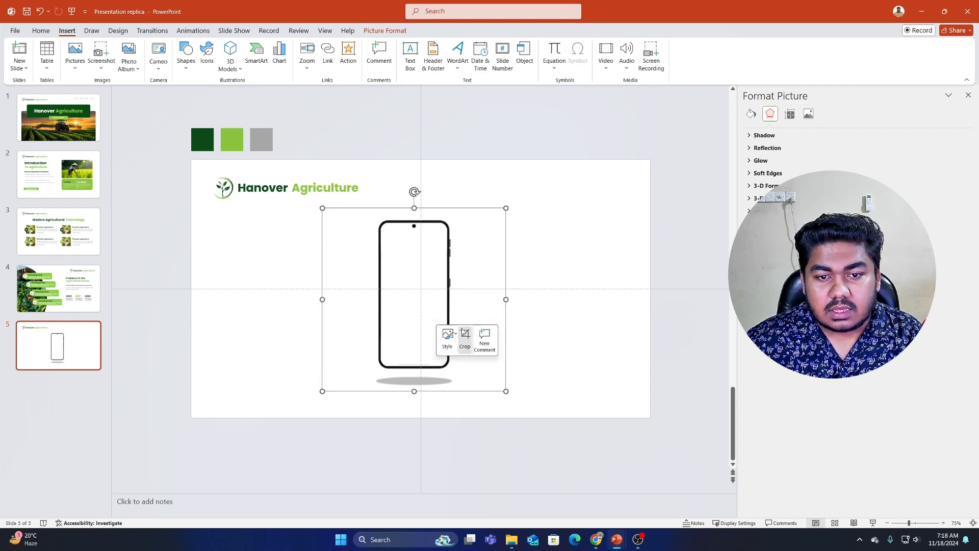
{"action": "left_click_drag", "start_coordinate": [414, 389], "coordinate": [415, 371]}
{"action": "left_click", "coordinate": [573, 334]}
Place the phone picture in the right half of the slide and scale it to about 5.73" high by 6.4" wide.
{"action": "left_click_drag", "start_coordinate": [456, 337], "coordinate": [522, 343]}
{"action": "left_click_drag", "start_coordinate": [573, 379], "coordinate": [611, 426]}
{"action": "left_click_drag", "start_coordinate": [524, 383], "coordinate": [525, 345]}
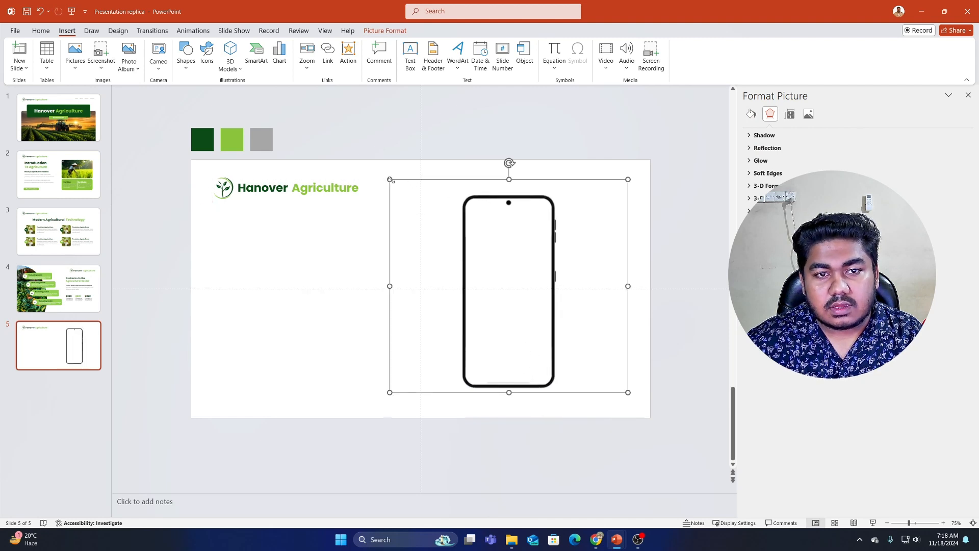
{"action": "left_click_drag", "start_coordinate": [390, 179], "coordinate": [408, 195]}
{"action": "mouse_move", "coordinate": [540, 294]}
{"action": "left_mouse_down"}
{"action": "mouse_move", "coordinate": [437, 290]}
{"action": "mouse_move", "coordinate": [523, 292]}
{"action": "left_mouse_up"}
{"action": "left_click", "coordinate": [341, 319]}
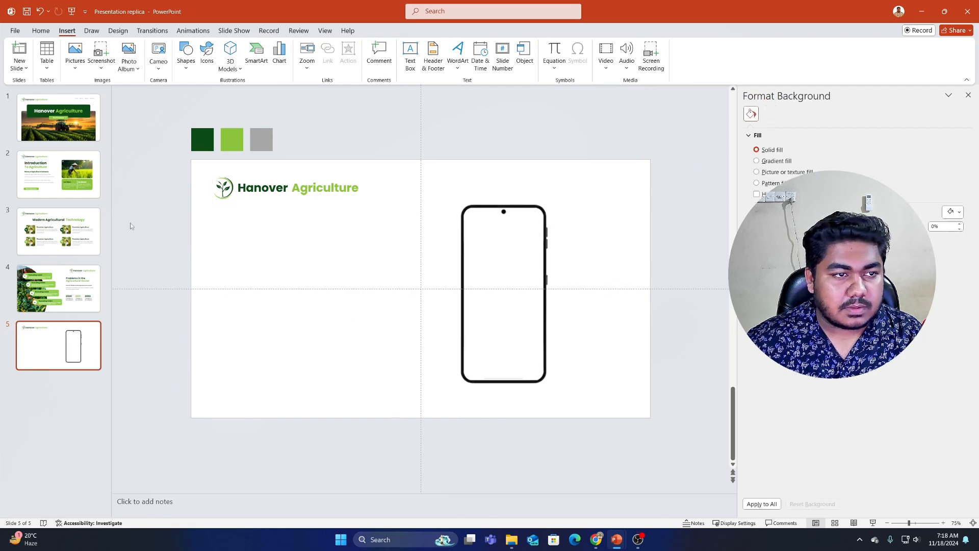
Insert the picture 218126-john-deere-tractor-farm-industrial-farming-1jdeere-construction from the Downloads folder onto slide 5.
{"action": "left_click", "coordinate": [76, 59]}
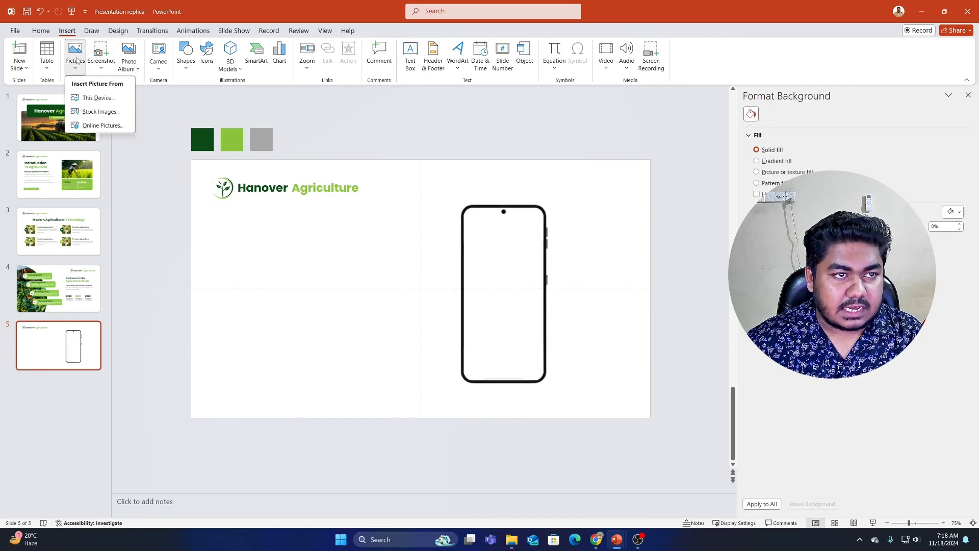
{"action": "left_click", "coordinate": [91, 97]}
{"action": "left_click", "coordinate": [44, 142]}
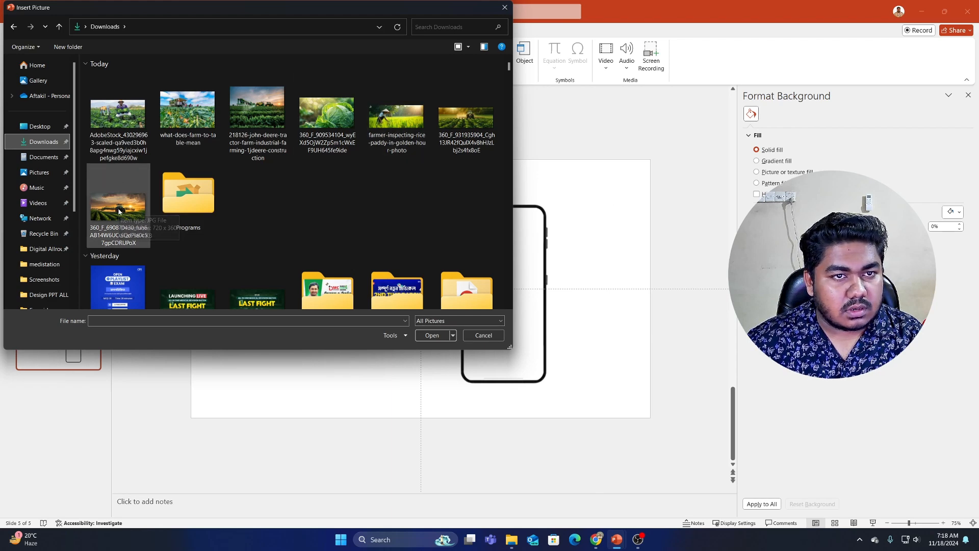
{"action": "left_click", "coordinate": [286, 153]}
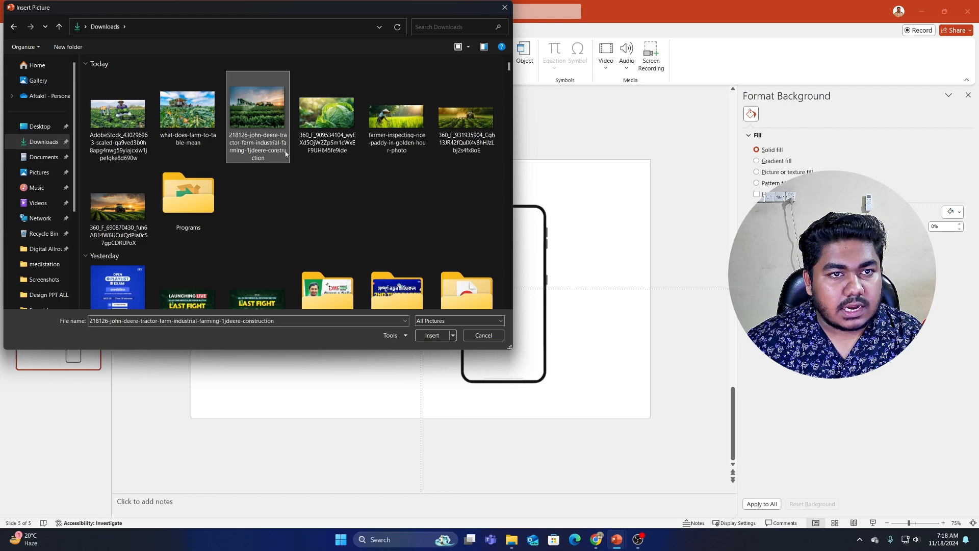
{"action": "left_click", "coordinate": [432, 335]}
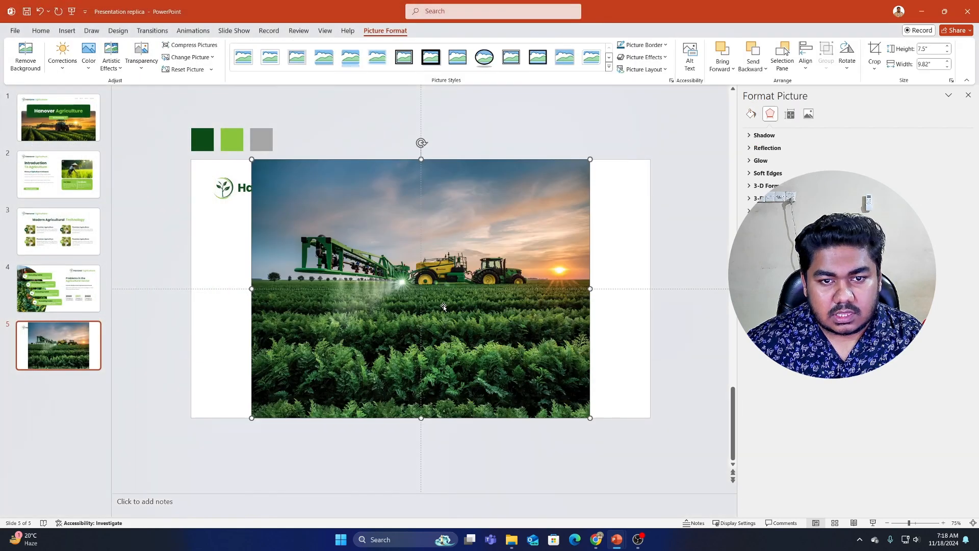
Scale the tractor picture to about 5.17" high by 6.77" wide and position it over the phone outline.
{"action": "left_click_drag", "start_coordinate": [504, 303], "coordinate": [562, 306]}
{"action": "left_click_drag", "start_coordinate": [610, 397], "coordinate": [590, 381]}
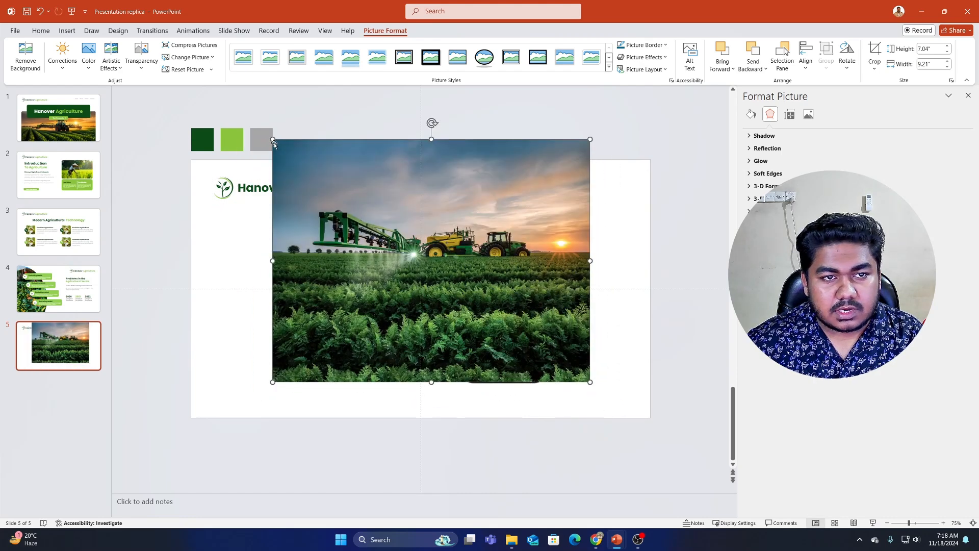
{"action": "left_click_drag", "start_coordinate": [273, 140], "coordinate": [356, 204]}
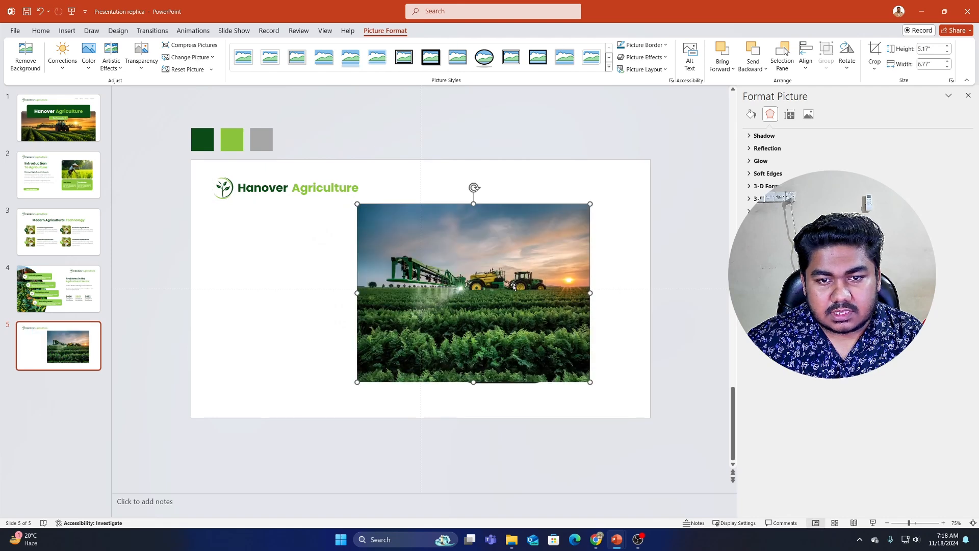
Crop the tractor picture to the phone's outline, about 5.09" high by 2.4" wide, keeping the tractor in view.
{"action": "scroll", "coordinate": [507, 255], "scroll_direction": "up", "scroll_amount": 3, "text": "ctrl"}
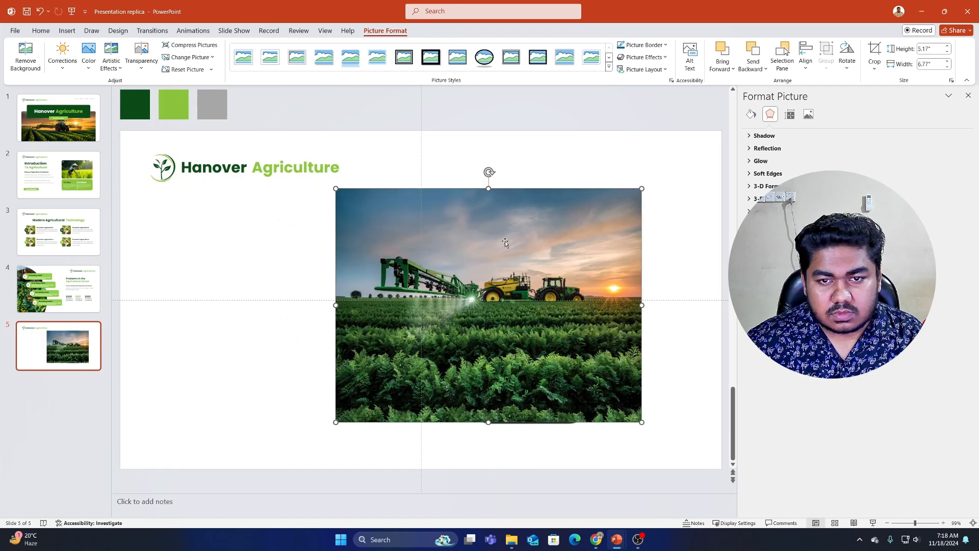
{"action": "right_click", "coordinate": [521, 215]}
{"action": "left_click", "coordinate": [550, 199]}
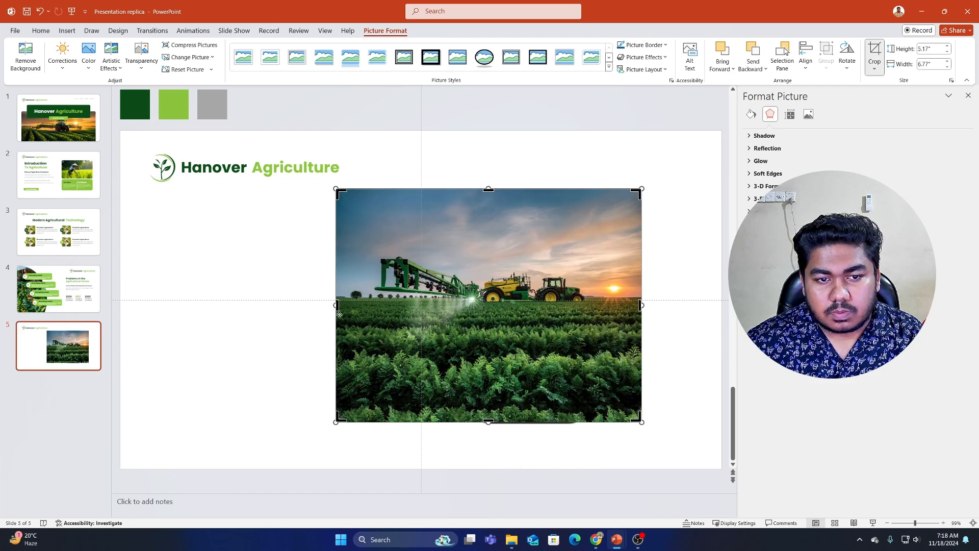
{"action": "left_click_drag", "start_coordinate": [337, 305], "coordinate": [475, 312]}
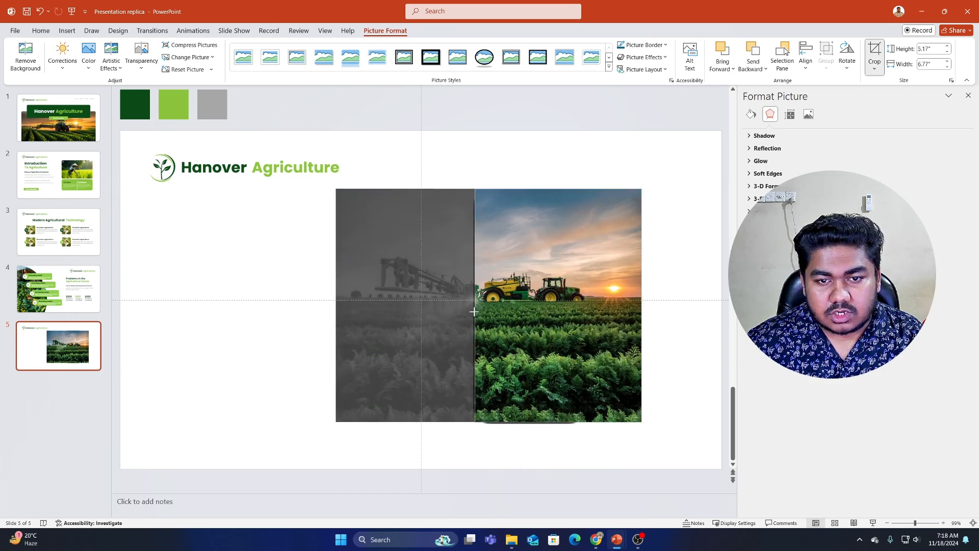
{"action": "left_click_drag", "start_coordinate": [640, 305], "coordinate": [583, 297]}
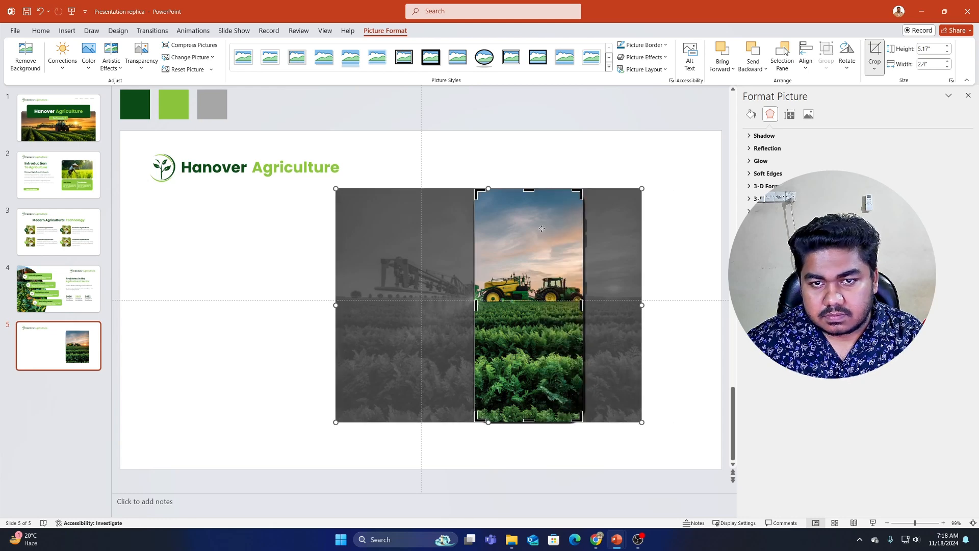
{"action": "left_click_drag", "start_coordinate": [531, 190], "coordinate": [525, 193]}
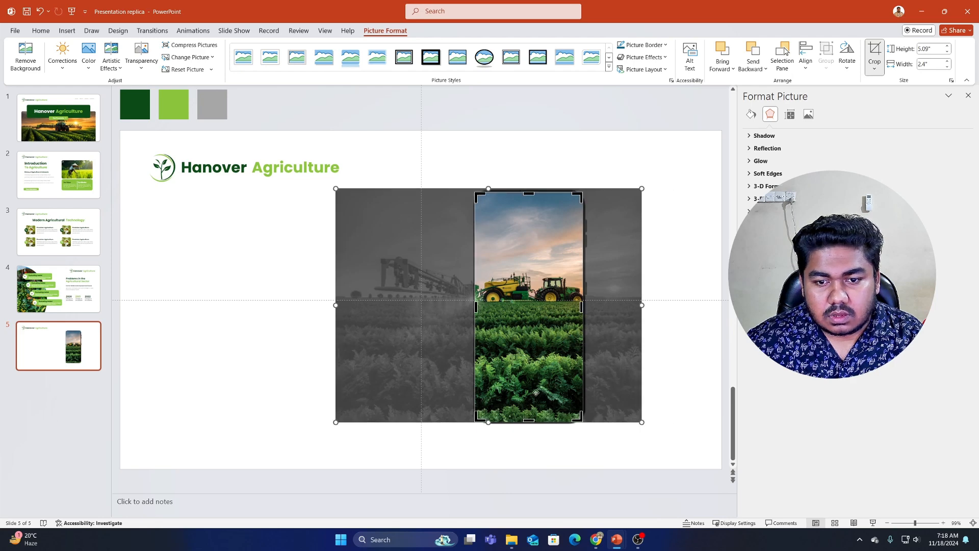
{"action": "left_click_drag", "start_coordinate": [529, 421], "coordinate": [530, 422]}
{"action": "left_click", "coordinate": [550, 453]}
Move the cropped tractor picture off the phone outline to sit on its left side.
{"action": "left_click", "coordinate": [551, 332]}
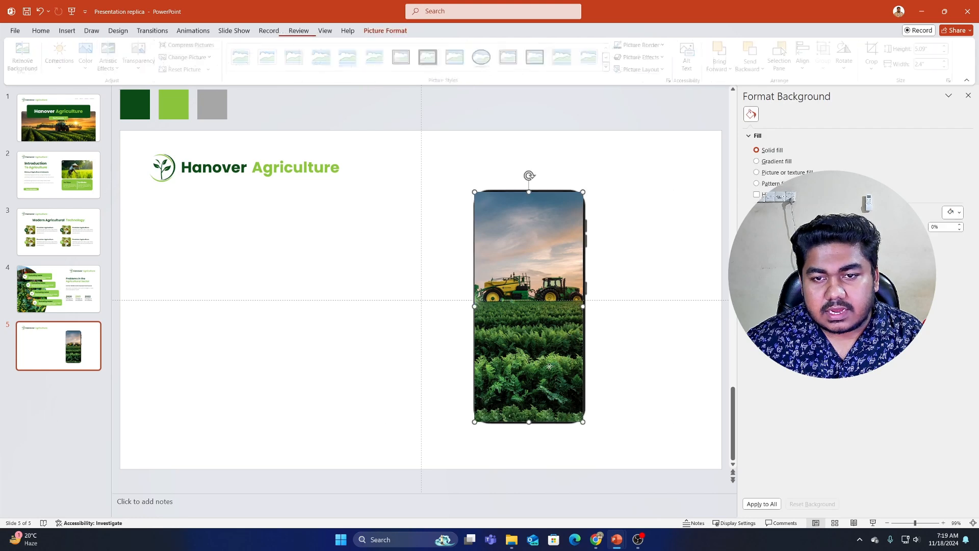
{"action": "left_click_drag", "start_coordinate": [552, 333], "coordinate": [420, 334]}
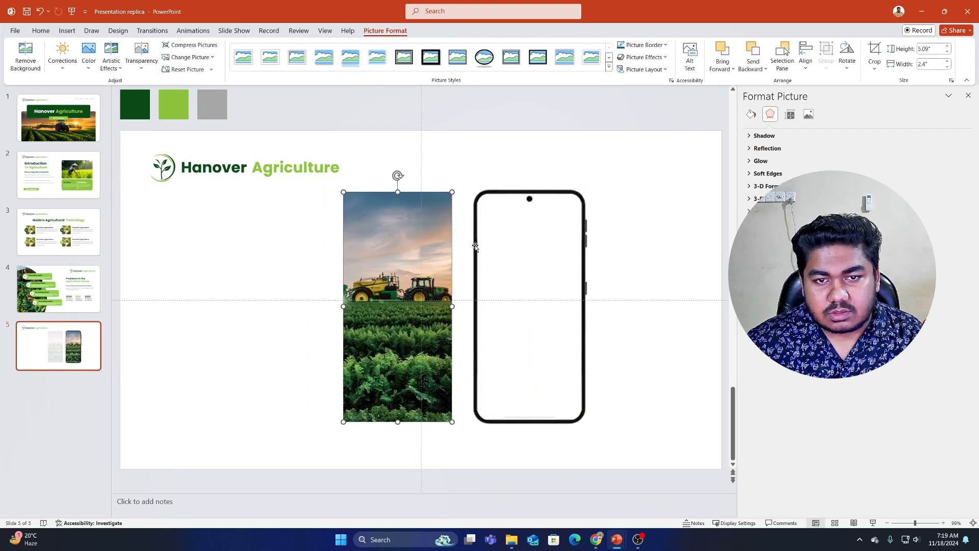
{"action": "left_click", "coordinate": [507, 200]}
{"action": "left_click", "coordinate": [351, 251]}
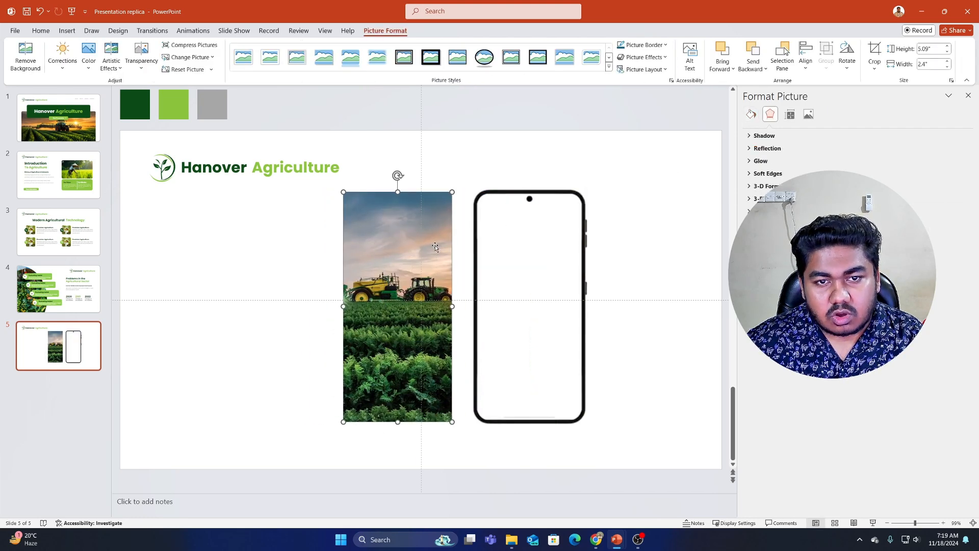
Bring the phone outline to the front and test its fit over the tractor picture, leaving the two side by side.
{"action": "left_click", "coordinate": [527, 200]}
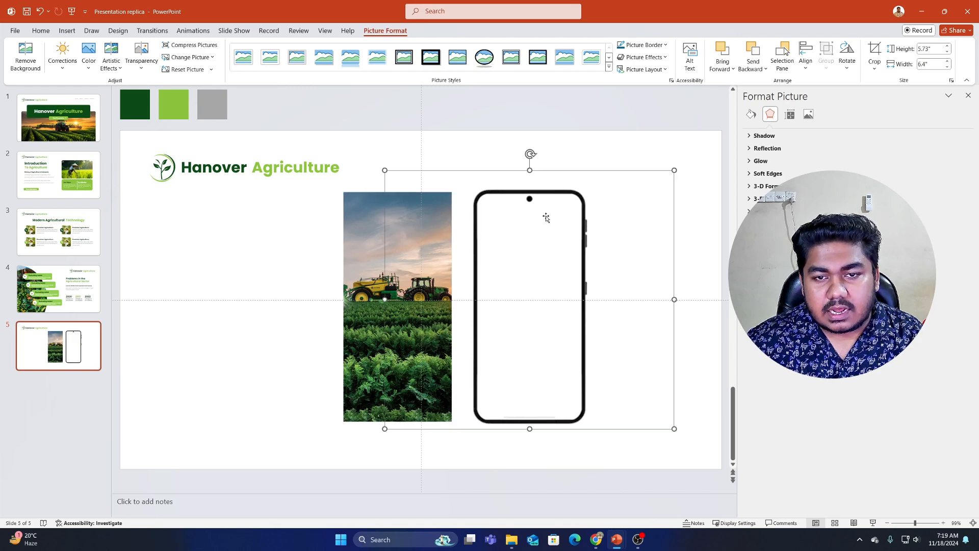
{"action": "mouse_move", "coordinate": [539, 205]}
{"action": "left_mouse_down"}
{"action": "mouse_move", "coordinate": [502, 205]}
{"action": "mouse_move", "coordinate": [360, 270]}
{"action": "mouse_move", "coordinate": [331, 262]}
{"action": "mouse_move", "coordinate": [584, 207]}
{"action": "mouse_move", "coordinate": [451, 196]}
{"action": "mouse_move", "coordinate": [531, 196]}
{"action": "left_mouse_up"}
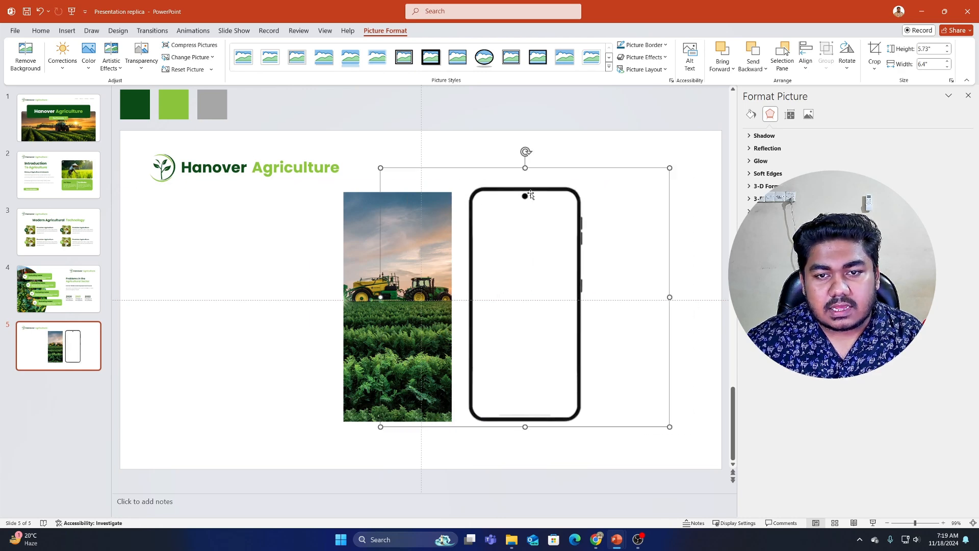
{"action": "right_click", "coordinate": [532, 195]}
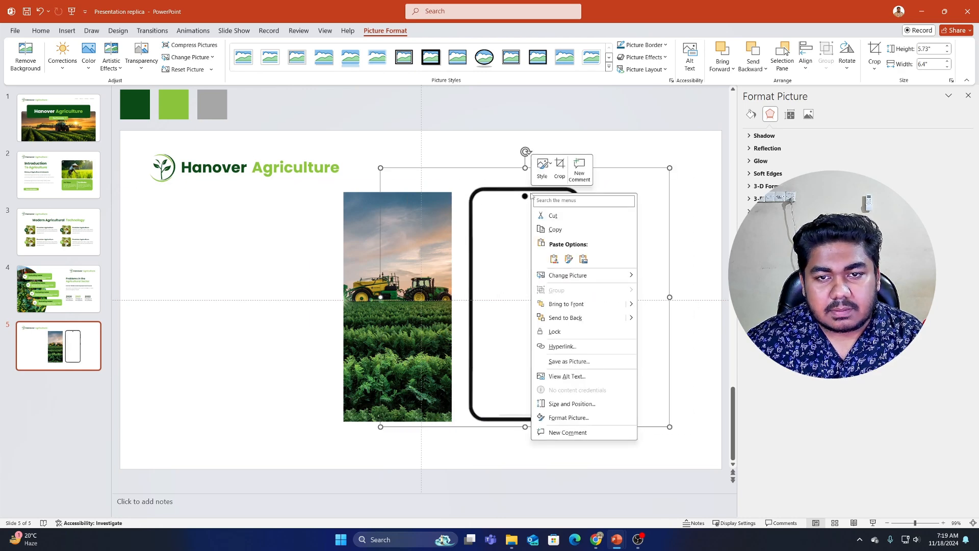
{"action": "left_click", "coordinate": [577, 309]}
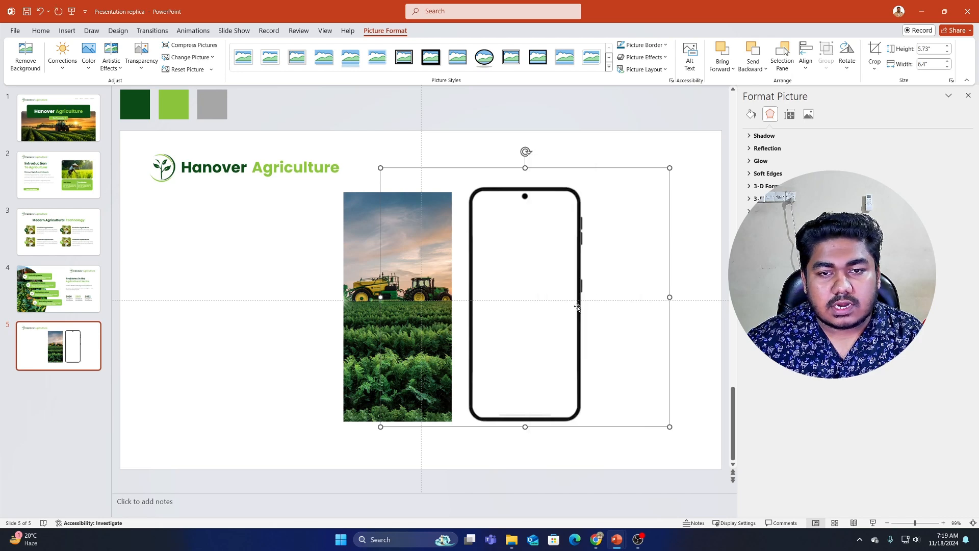
{"action": "left_click_drag", "start_coordinate": [538, 311], "coordinate": [412, 314]}
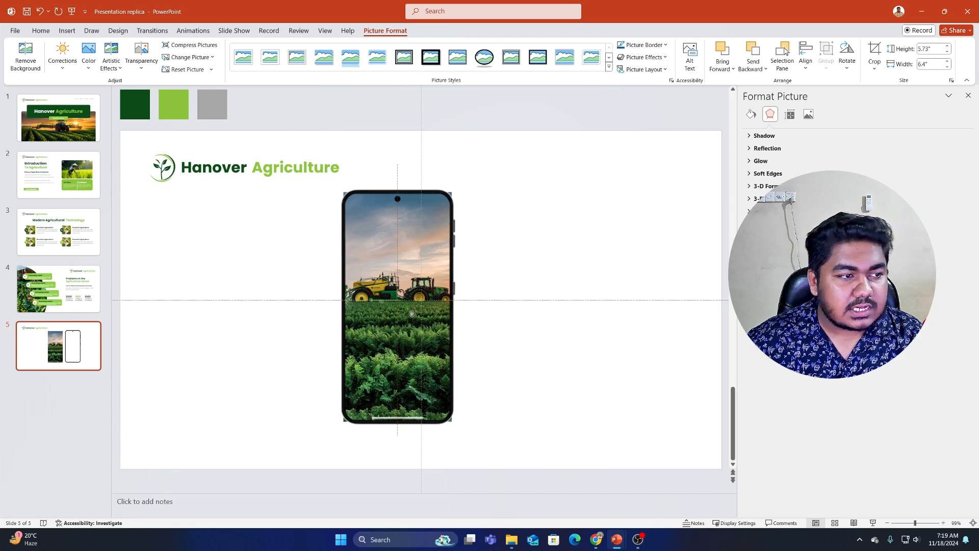
{"action": "left_click_drag", "start_coordinate": [416, 314], "coordinate": [538, 296]}
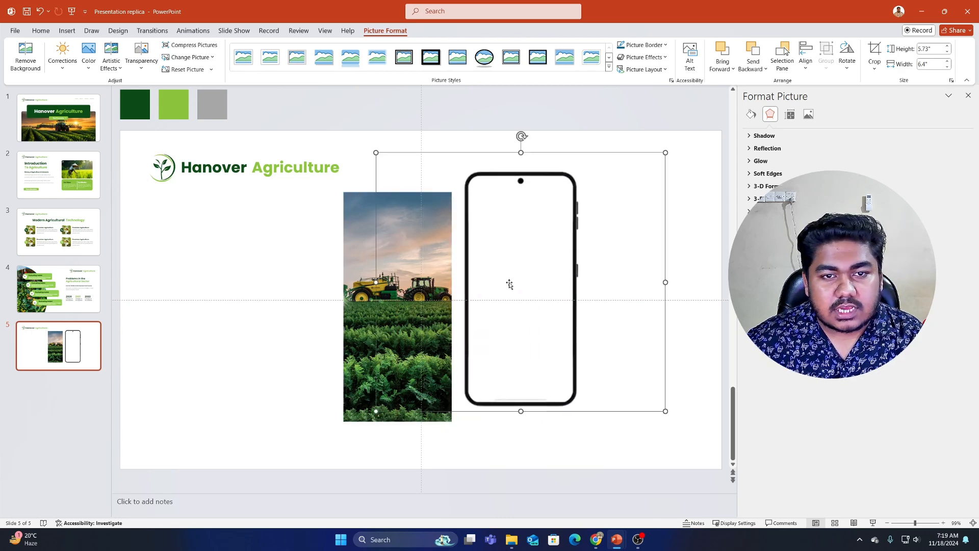
Crop the tractor picture to a rounded rectangle and reduce its corner rounding to match the phone outline.
{"action": "left_click", "coordinate": [347, 205]}
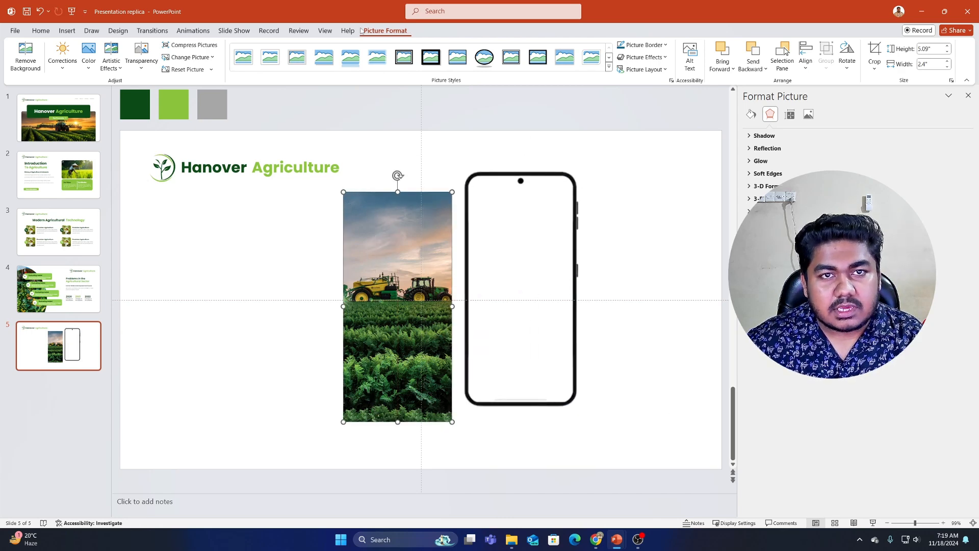
{"action": "left_click", "coordinate": [875, 63]}
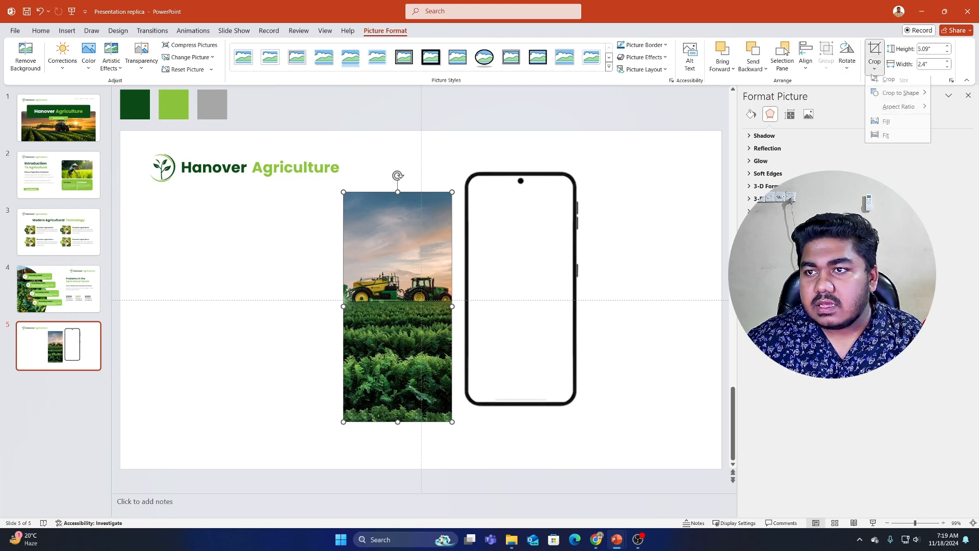
{"action": "mouse_move", "coordinate": [884, 103]}
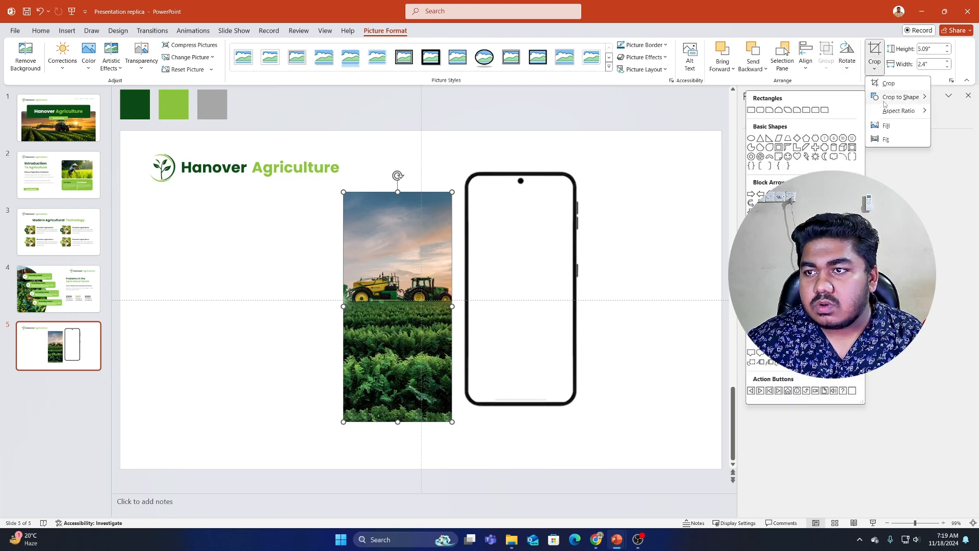
{"action": "left_click", "coordinate": [760, 110]}
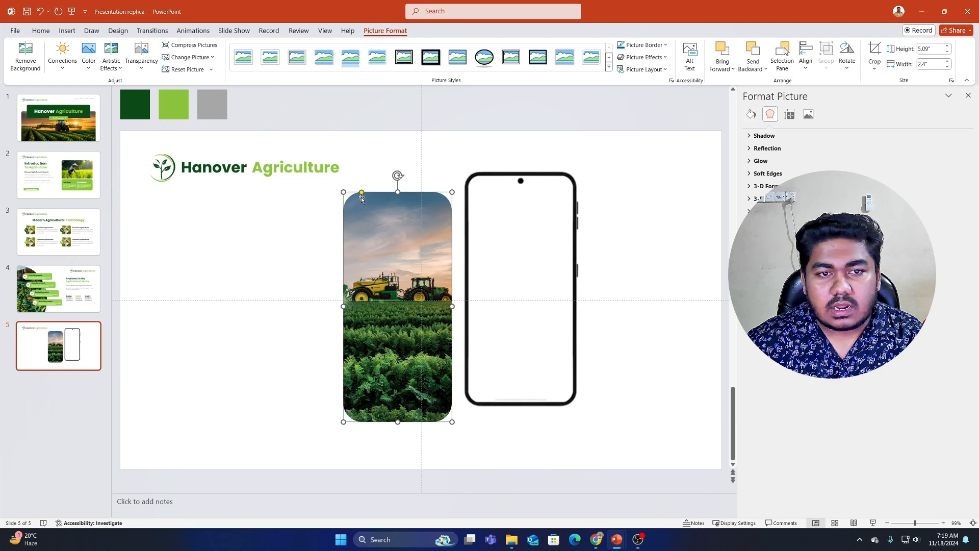
{"action": "left_click_drag", "start_coordinate": [361, 193], "coordinate": [354, 193]}
Place the phone outline over the tractor picture, then move both together to the right half of the slide.
{"action": "left_click", "coordinate": [470, 182]}
{"action": "left_click_drag", "start_coordinate": [471, 183], "coordinate": [345, 200]}
{"action": "left_click", "coordinate": [592, 197]}
{"action": "left_click_drag", "start_coordinate": [607, 172], "coordinate": [245, 453]}
{"action": "left_click", "coordinate": [373, 176], "text": "shift"}
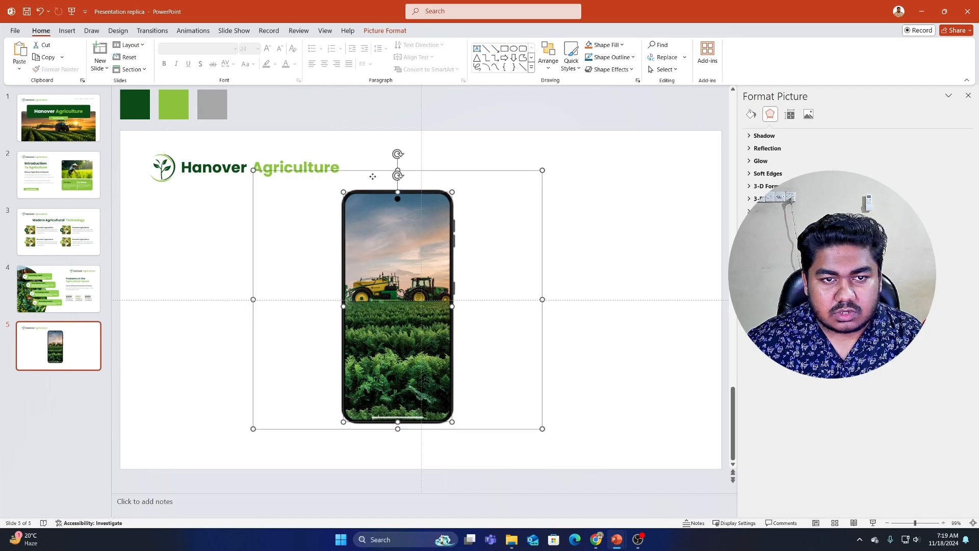
{"action": "left_click_drag", "start_coordinate": [380, 206], "coordinate": [501, 206]}
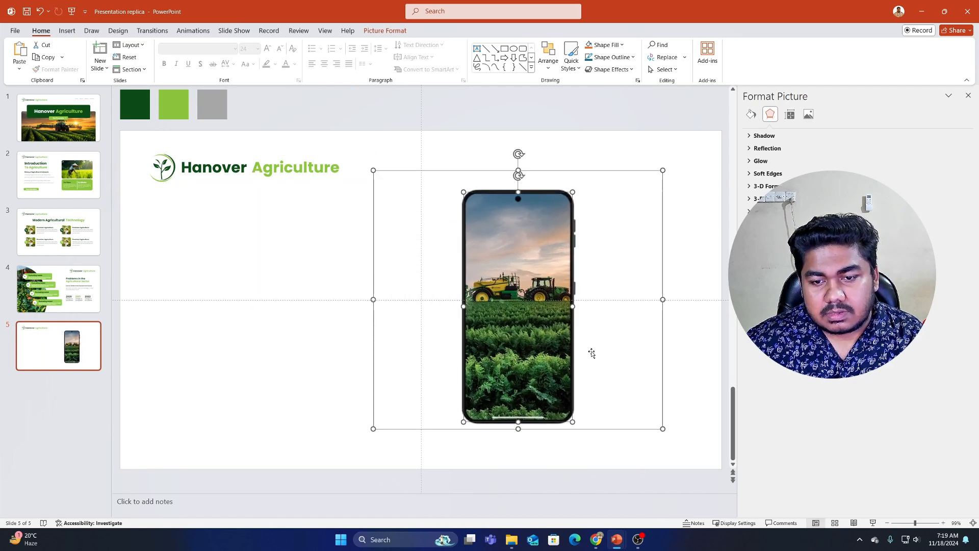
Group the phone outline and the tractor picture into one object.
{"action": "right_click", "coordinate": [512, 220]}
{"action": "key", "text": "Escape"}
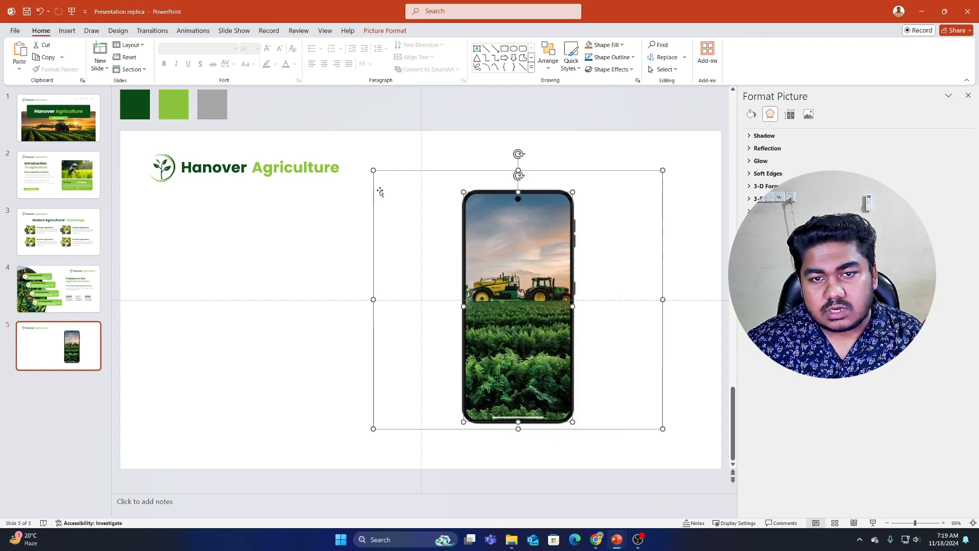
{"action": "left_click", "coordinate": [365, 157]}
{"action": "left_click", "coordinate": [384, 175]}
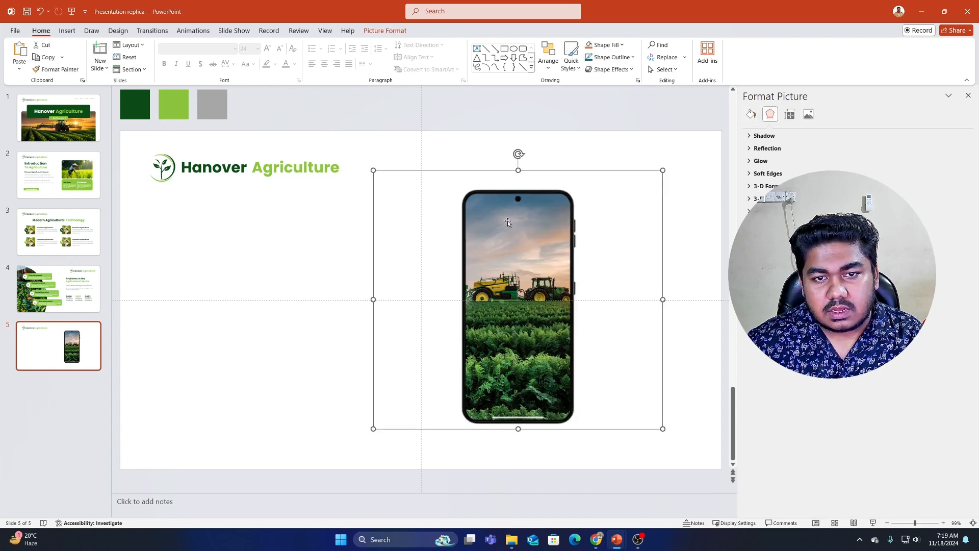
{"action": "left_click", "coordinate": [386, 160]}
{"action": "left_click_drag", "start_coordinate": [356, 136], "coordinate": [718, 493]}
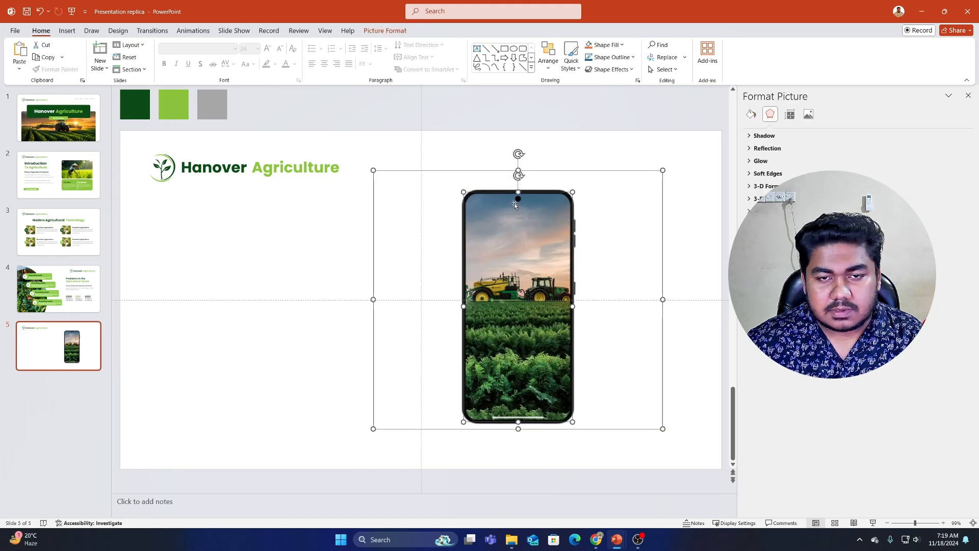
{"action": "right_click", "coordinate": [494, 197]}
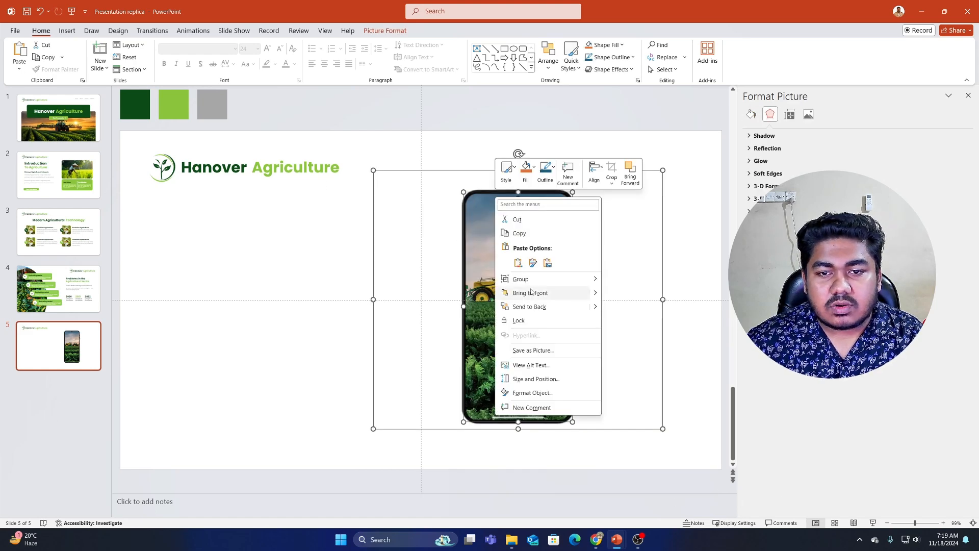
{"action": "mouse_move", "coordinate": [528, 282]}
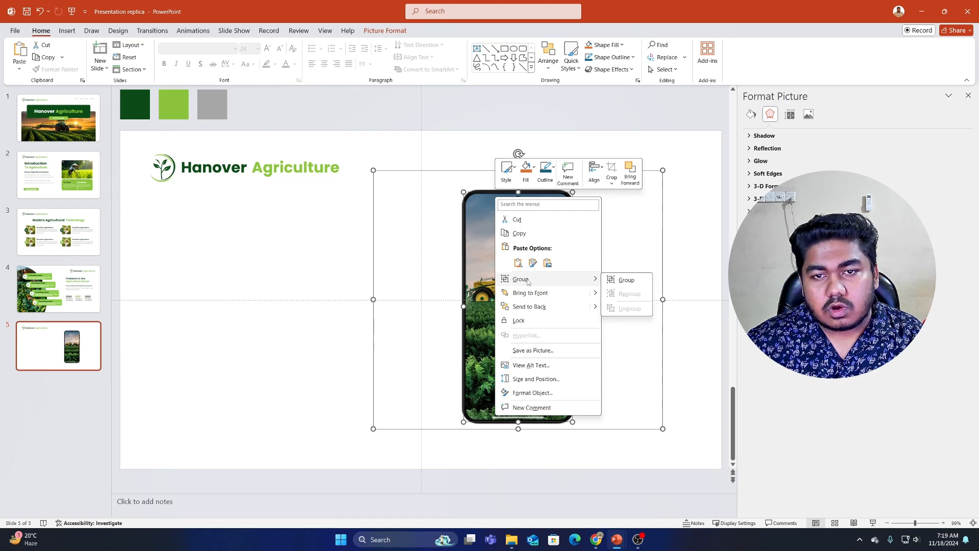
{"action": "left_click", "coordinate": [625, 280]}
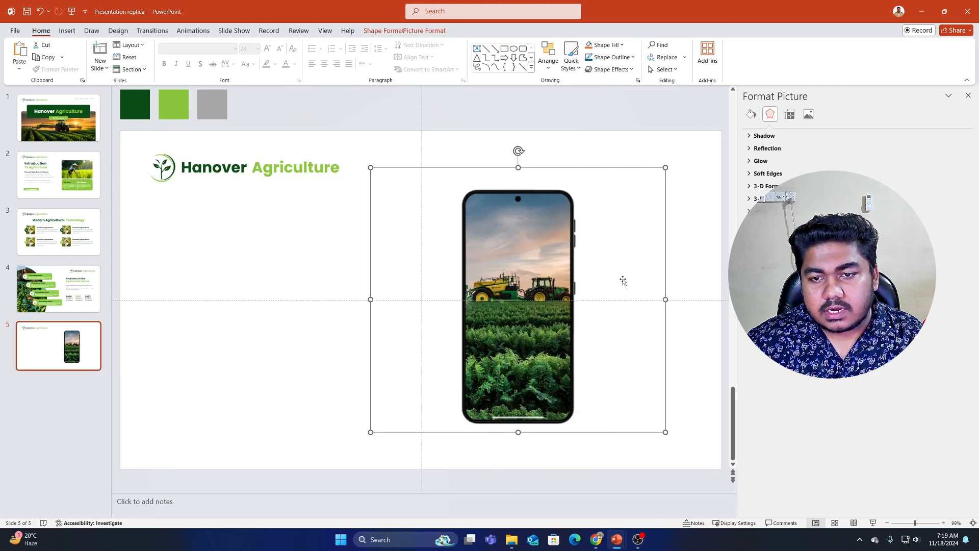
{"action": "left_click", "coordinate": [461, 190]}
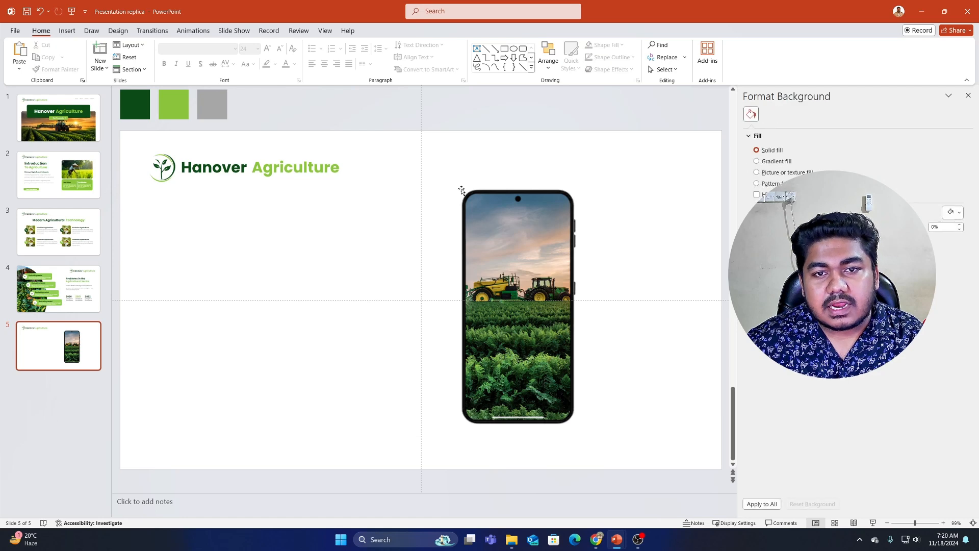
{"action": "left_click", "coordinate": [516, 203]}
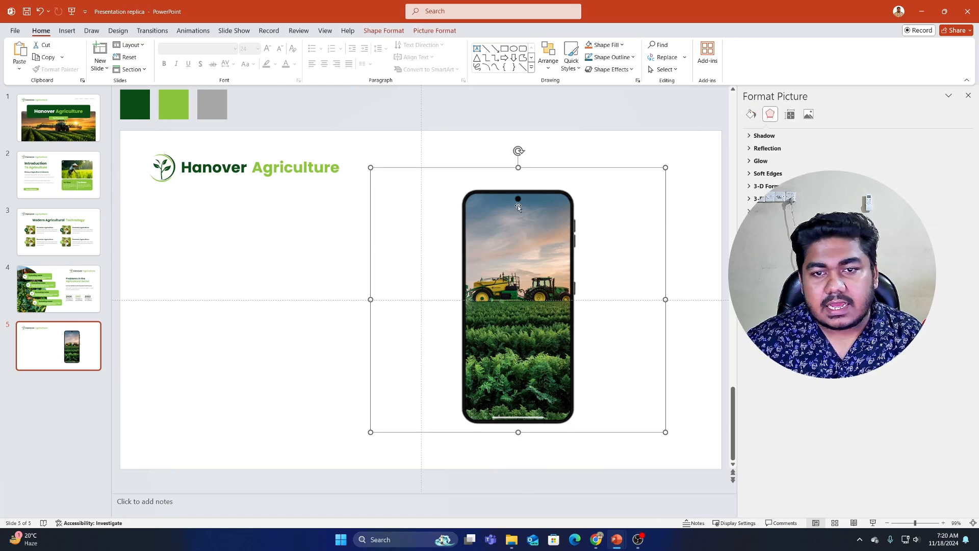
{"action": "right_click", "coordinate": [518, 205]}
{"action": "mouse_move", "coordinate": [549, 289]}
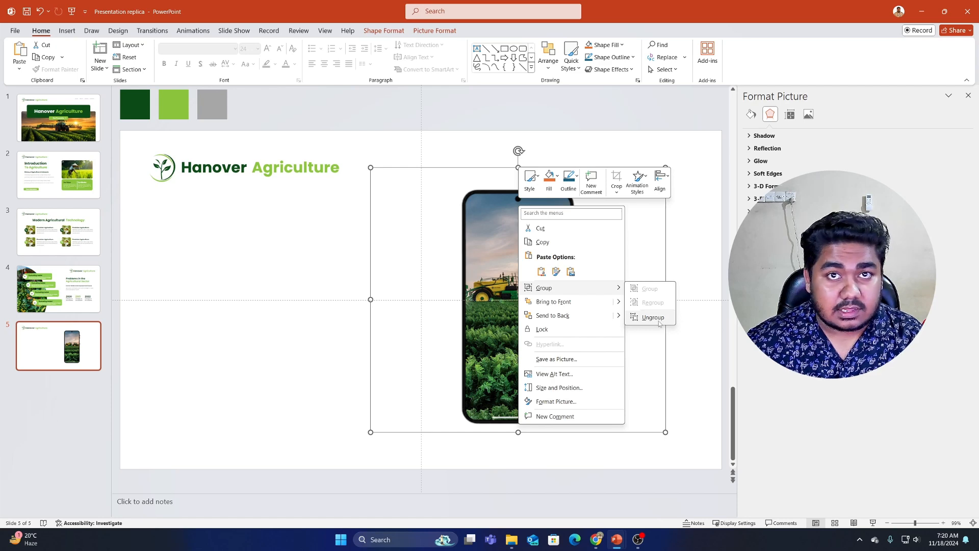
{"action": "left_click", "coordinate": [693, 255]}
{"action": "left_click", "coordinate": [567, 256]}
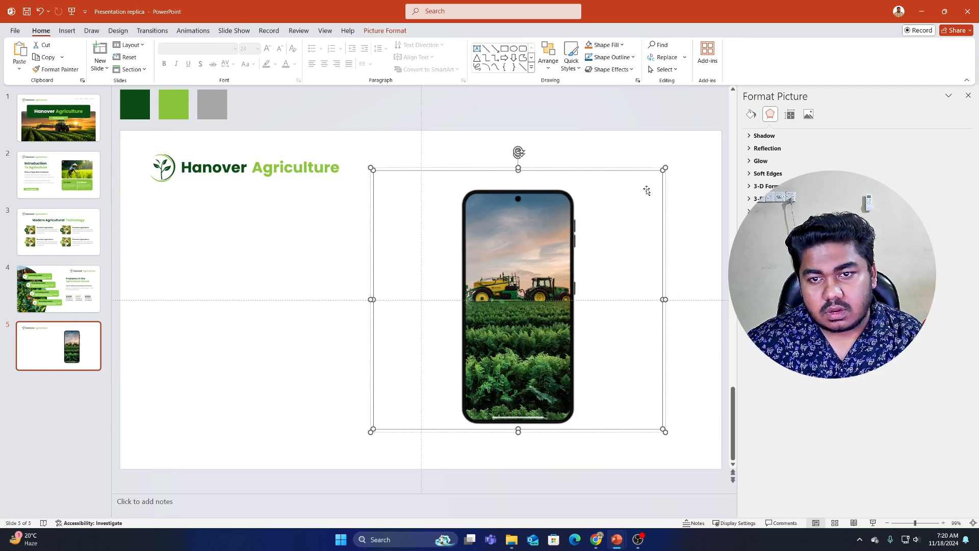
{"action": "left_click", "coordinate": [650, 158]}
Scale the phone group down to about 5.03" high by 5.62" wide and center it on the slide.
{"action": "left_click", "coordinate": [518, 222]}
{"action": "left_click_drag", "start_coordinate": [666, 167], "coordinate": [627, 216]}
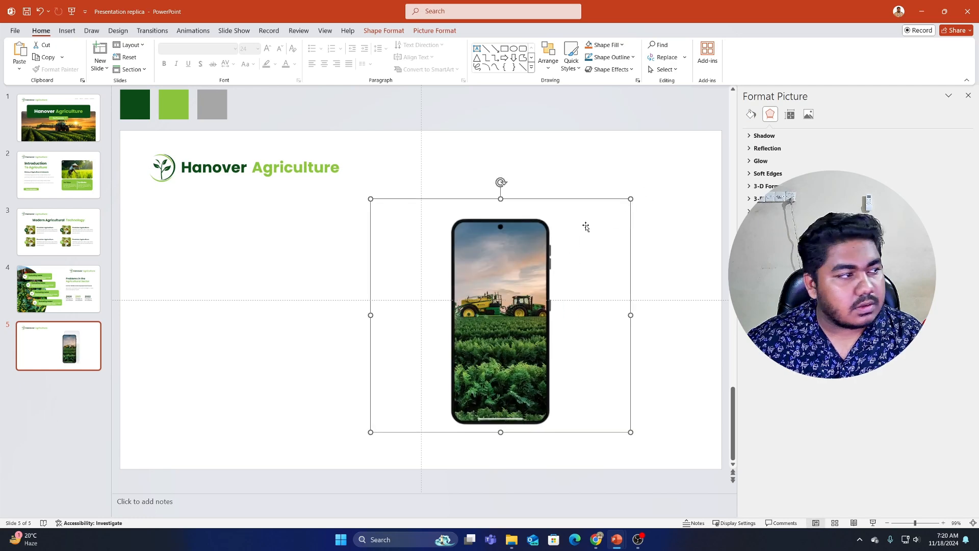
{"action": "left_click_drag", "start_coordinate": [488, 313], "coordinate": [429, 305]}
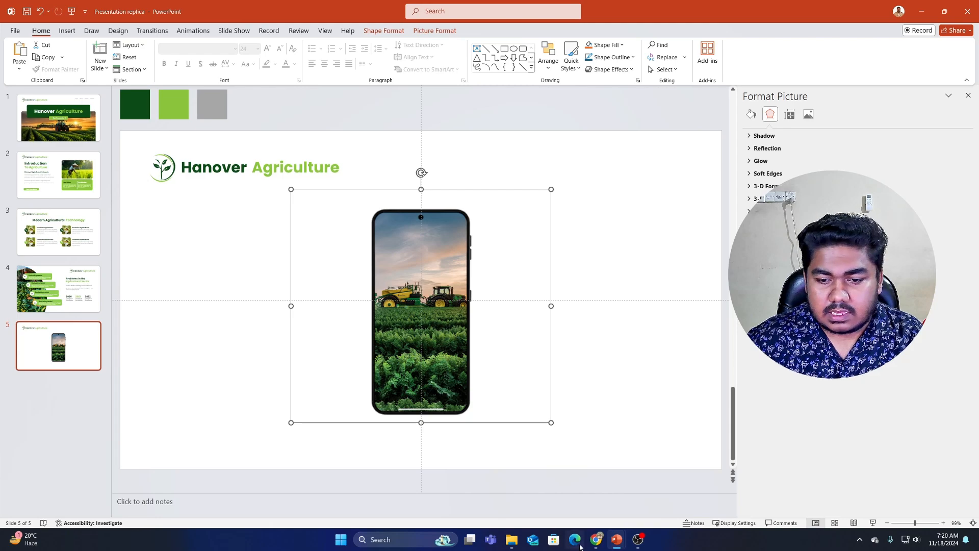
Switch to Chrome to examine page 5 of the reference agriculture presentation PDF, then return to PowerPoint.
{"action": "left_click", "coordinate": [596, 539]}
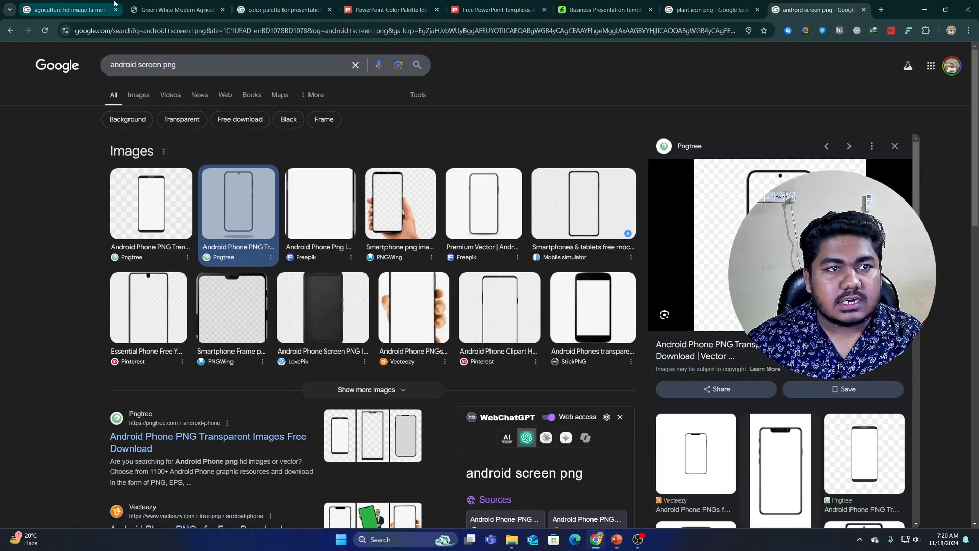
{"action": "left_click", "coordinate": [153, 10]}
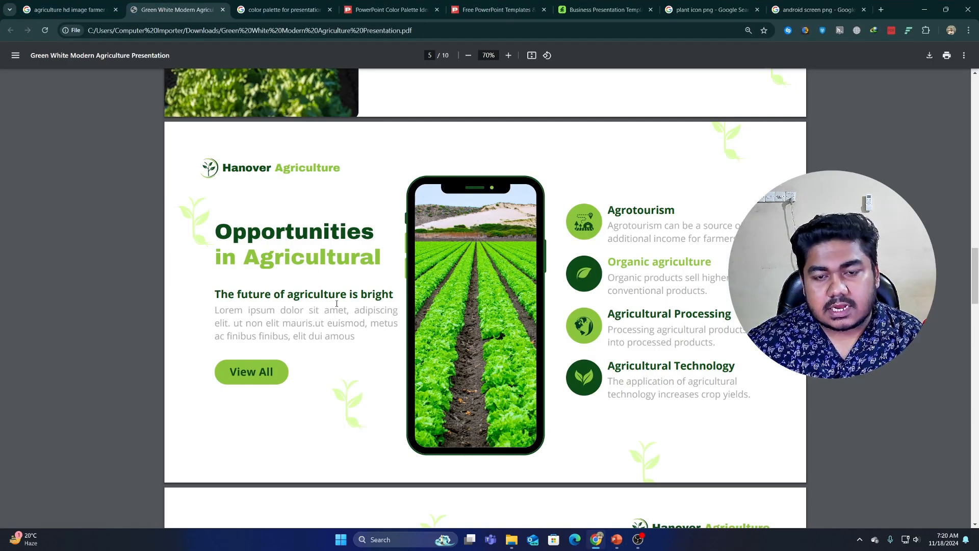
{"action": "left_click", "coordinate": [924, 10]}
Nudge the phone group slightly down, keeping it horizontally centered on the slide.
{"action": "left_click", "coordinate": [669, 244]}
{"action": "left_click", "coordinate": [422, 300]}
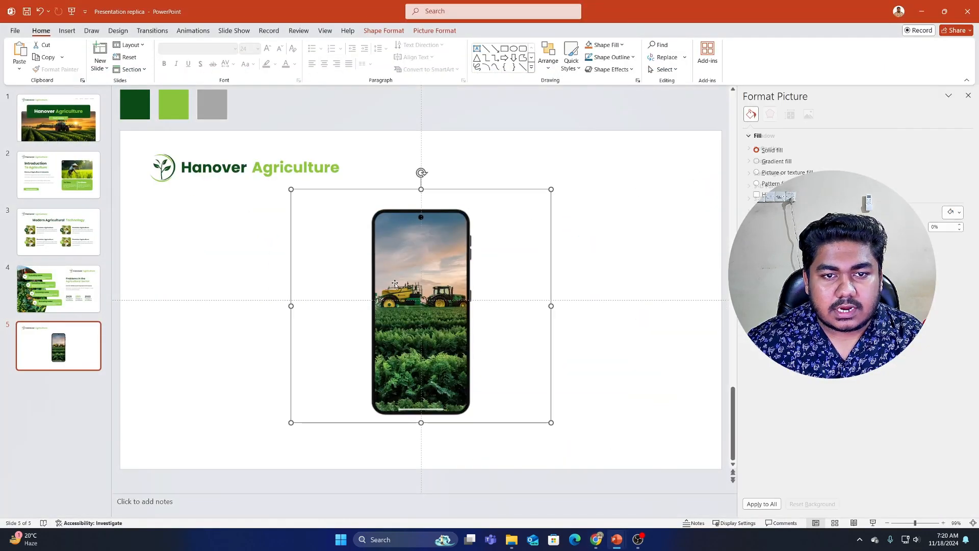
{"action": "left_click_drag", "start_coordinate": [423, 287], "coordinate": [424, 292]}
{"action": "left_click", "coordinate": [224, 250]}
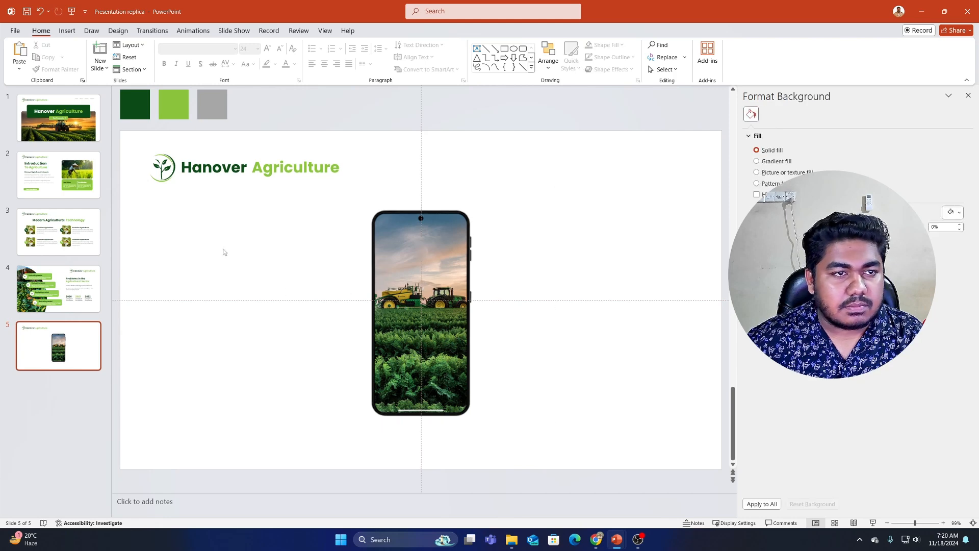
Draw a circle about 7.36" in diameter below the slide's middle, extending past the lower edge.
{"action": "left_click", "coordinate": [65, 31]}
{"action": "left_click", "coordinate": [187, 69]}
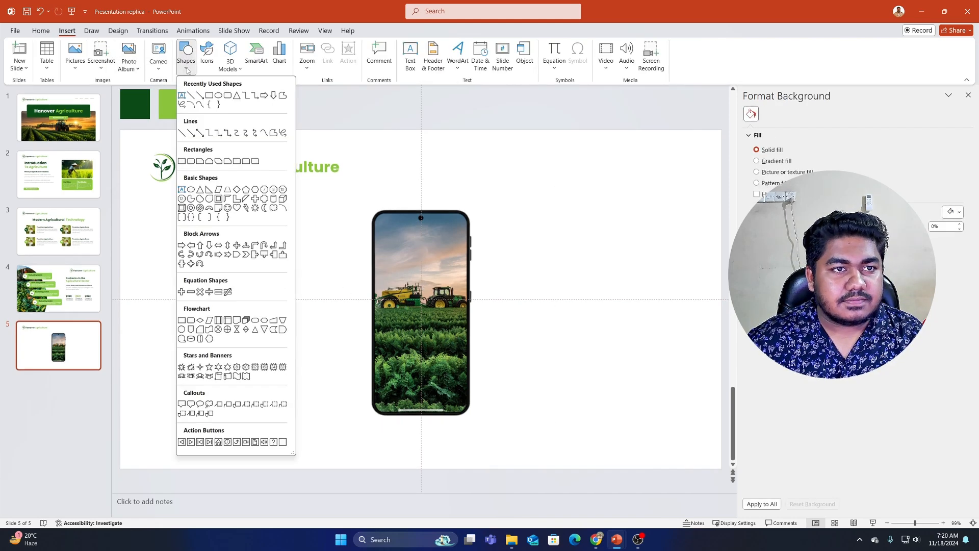
{"action": "left_click", "coordinate": [219, 95]}
{"action": "left_click_drag", "start_coordinate": [252, 305], "coordinate": [590, 490]}
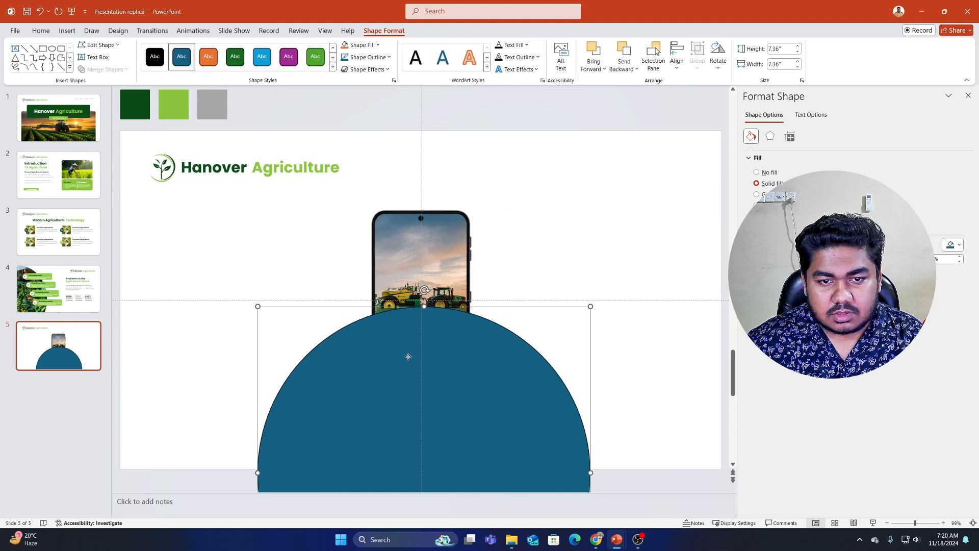
{"action": "left_click_drag", "start_coordinate": [435, 352], "coordinate": [435, 353]}
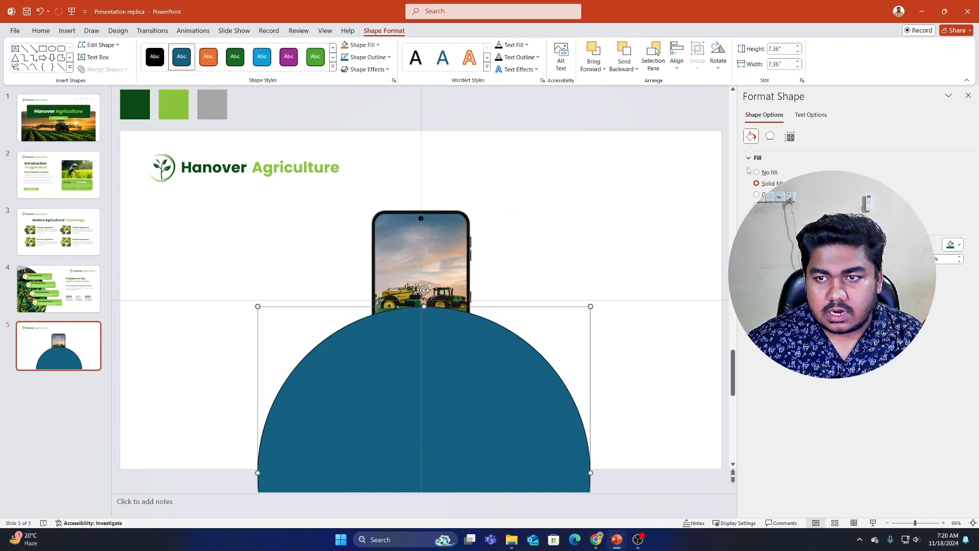
Fill the large circle with the recently used light green and remove its outline.
{"action": "left_click", "coordinate": [950, 246]}
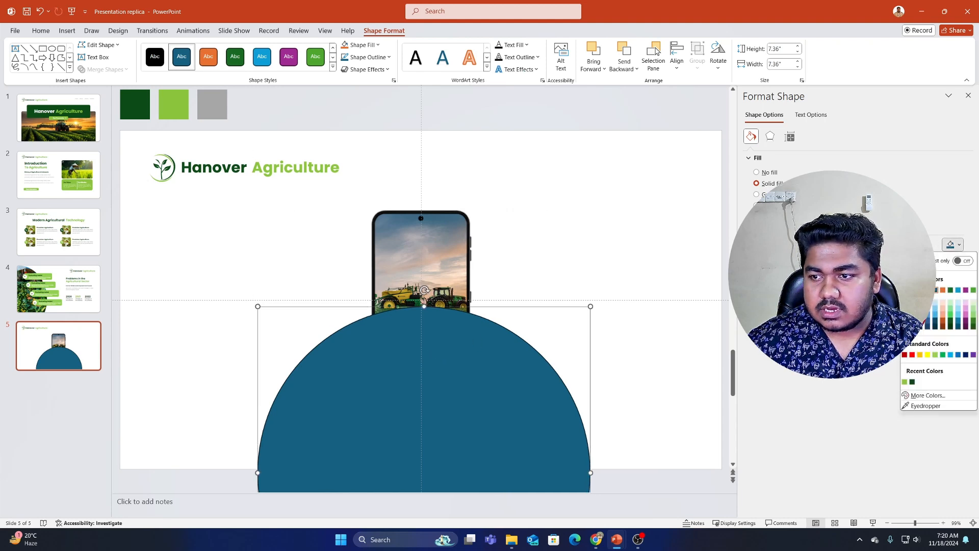
{"action": "left_click", "coordinate": [904, 382]}
{"action": "right_click", "coordinate": [462, 334]}
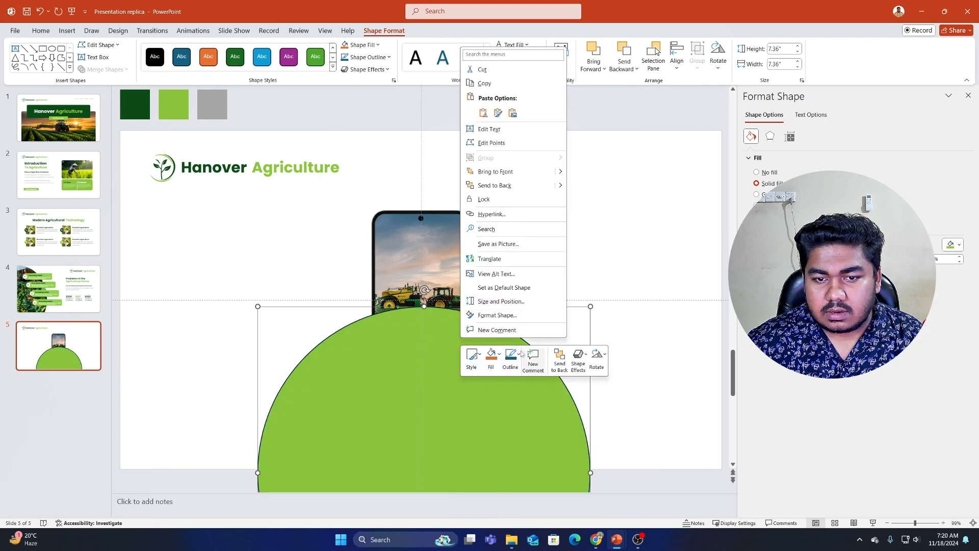
{"action": "left_click", "coordinate": [520, 357]}
{"action": "left_click", "coordinate": [532, 256]}
Bring the phone group to the front of the green circle.
{"action": "left_click", "coordinate": [441, 253]}
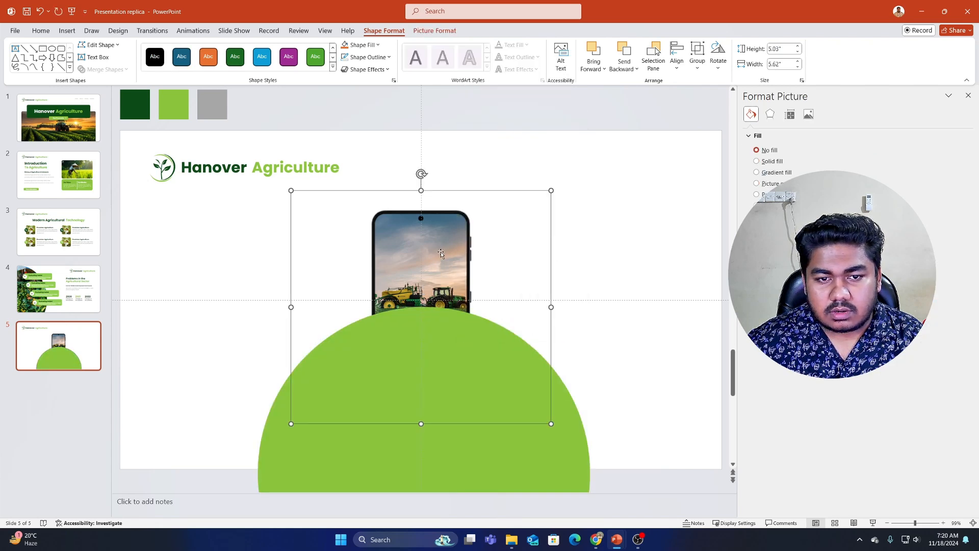
{"action": "right_click", "coordinate": [445, 232]}
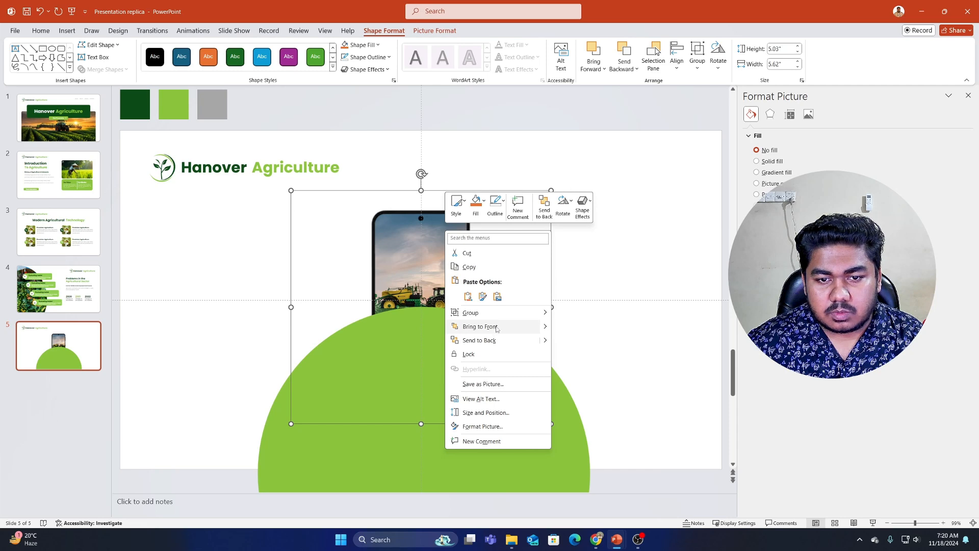
{"action": "left_click", "coordinate": [496, 328]}
{"action": "left_click", "coordinate": [616, 275]}
Enlarge the phone group slightly in proportion, keeping it centered over the green circle.
{"action": "scroll", "coordinate": [616, 275], "scroll_direction": "down", "scroll_amount": 3, "text": "ctrl"}
{"action": "scroll", "coordinate": [616, 275], "scroll_direction": "up", "scroll_amount": 2, "text": "ctrl"}
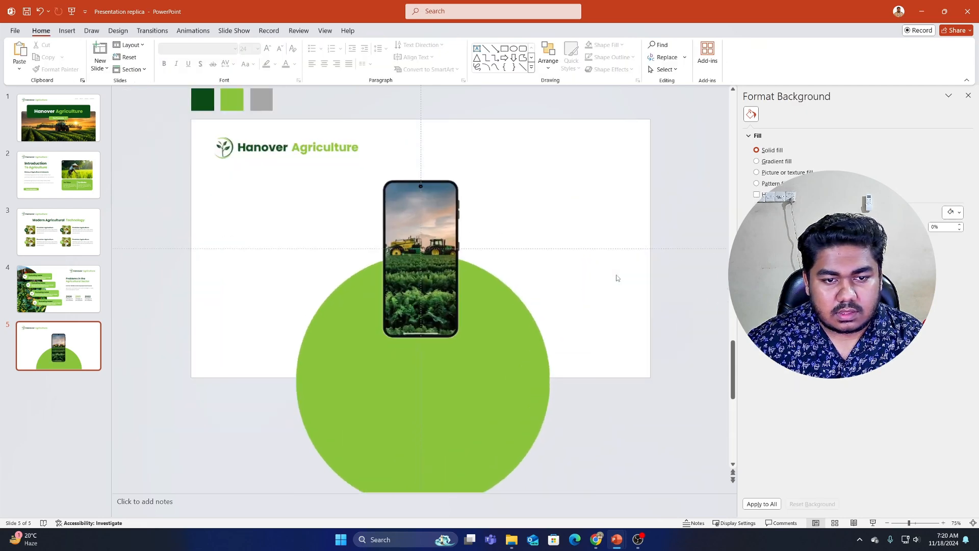
{"action": "left_click", "coordinate": [470, 334]}
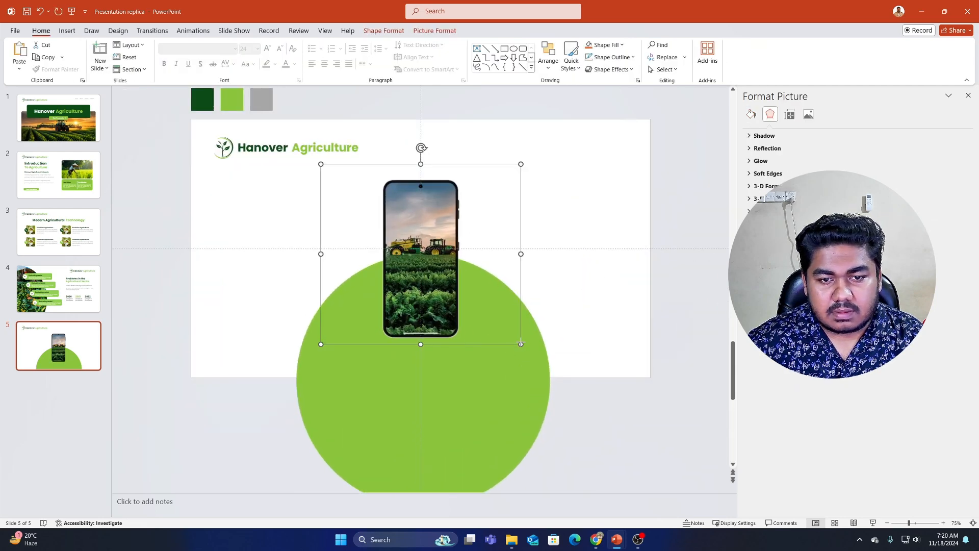
{"action": "mouse_move", "coordinate": [520, 344]}
{"action": "left_mouse_down"}
{"action": "mouse_move", "coordinate": [543, 366]}
{"action": "mouse_move", "coordinate": [534, 359]}
{"action": "left_mouse_up"}
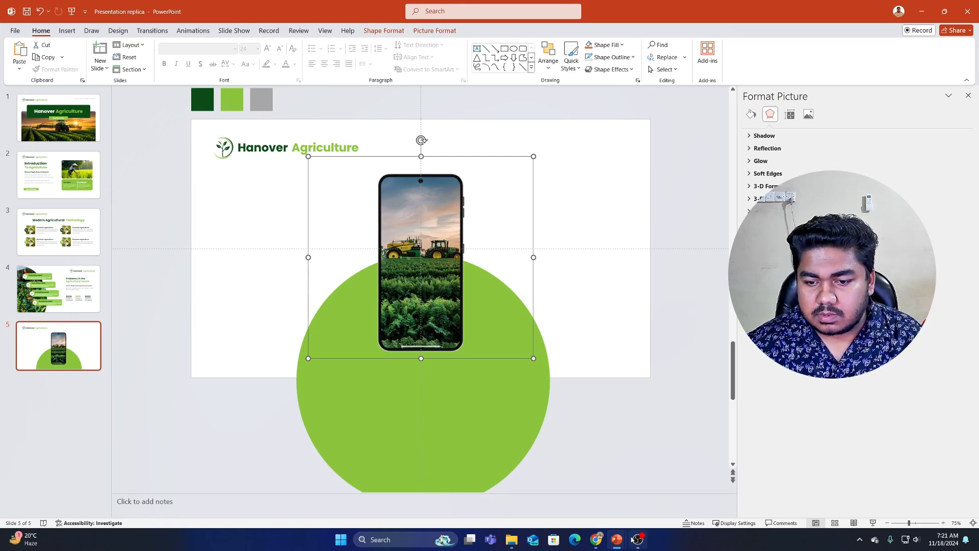
Switch to Chrome to examine the phone slide of the reference presentation PDF again.
{"action": "mouse_move", "coordinate": [608, 538]}
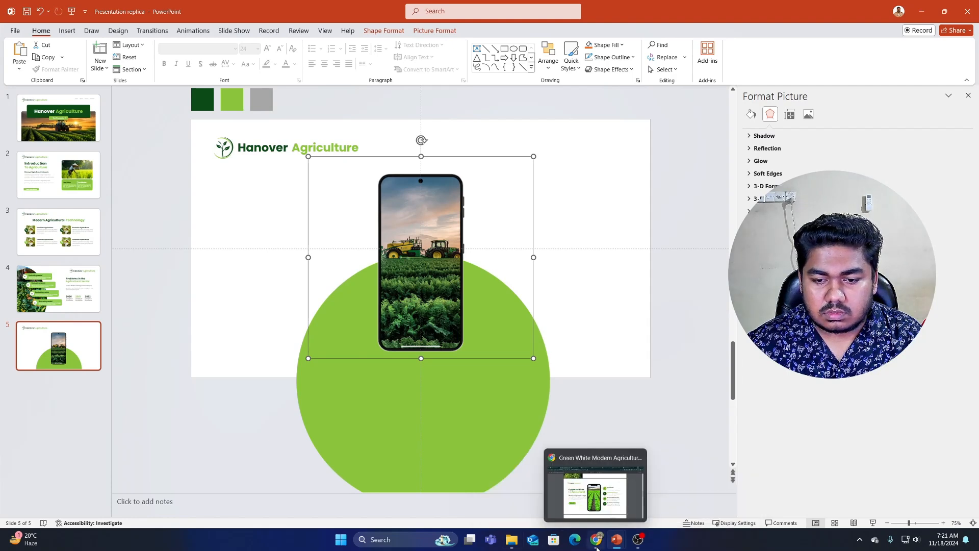
{"action": "left_click", "coordinate": [595, 539]}
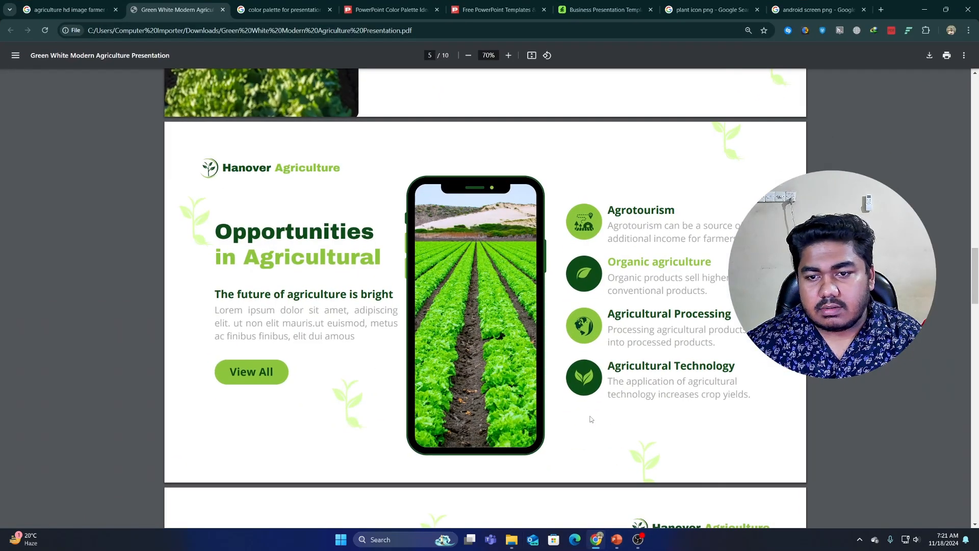
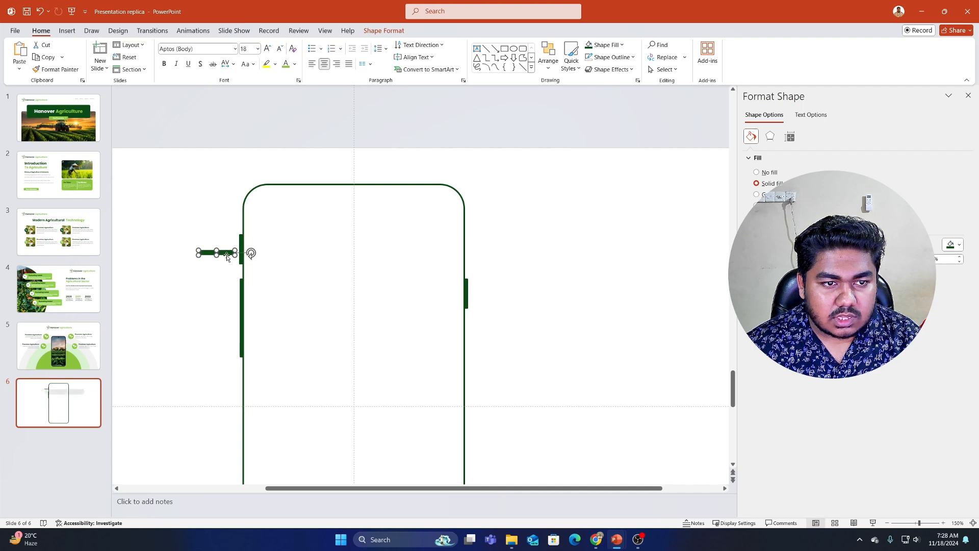
Adjust the dark green rounded bar's size and place it just below the phone outline's top edge as the earpiece.
{"action": "scroll", "coordinate": [347, 204], "scroll_direction": "up", "scroll_amount": 10}
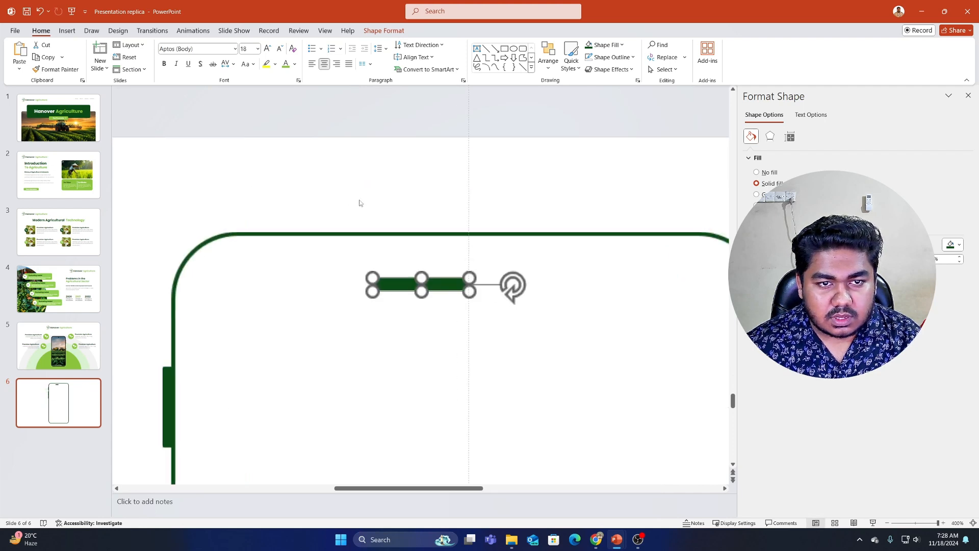
{"action": "left_click_drag", "start_coordinate": [475, 281], "coordinate": [468, 280]}
{"action": "left_click_drag", "start_coordinate": [375, 279], "coordinate": [433, 270]}
{"action": "scroll", "coordinate": [433, 271], "scroll_direction": "down", "scroll_amount": 5}
{"action": "left_click", "coordinate": [462, 256]}
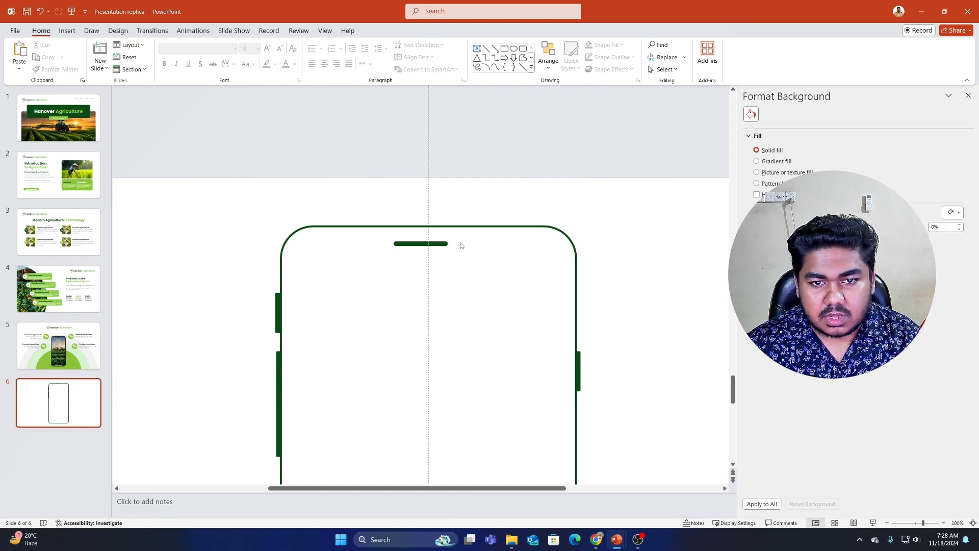
Draw a small circle about 0.05 inch across and align it beside the earpiece bar as the phone's camera.
{"action": "left_click", "coordinate": [65, 29]}
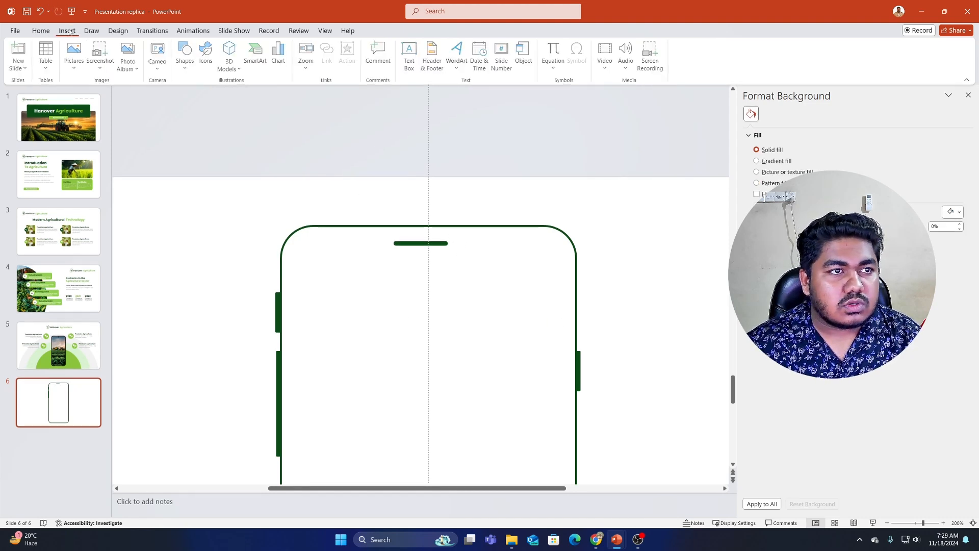
{"action": "left_click", "coordinate": [191, 69]}
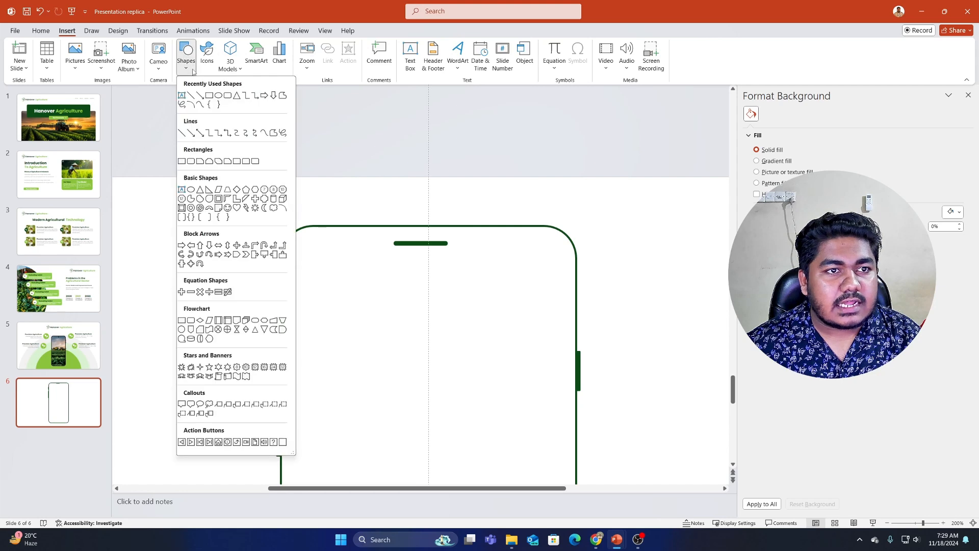
{"action": "left_click", "coordinate": [222, 101]}
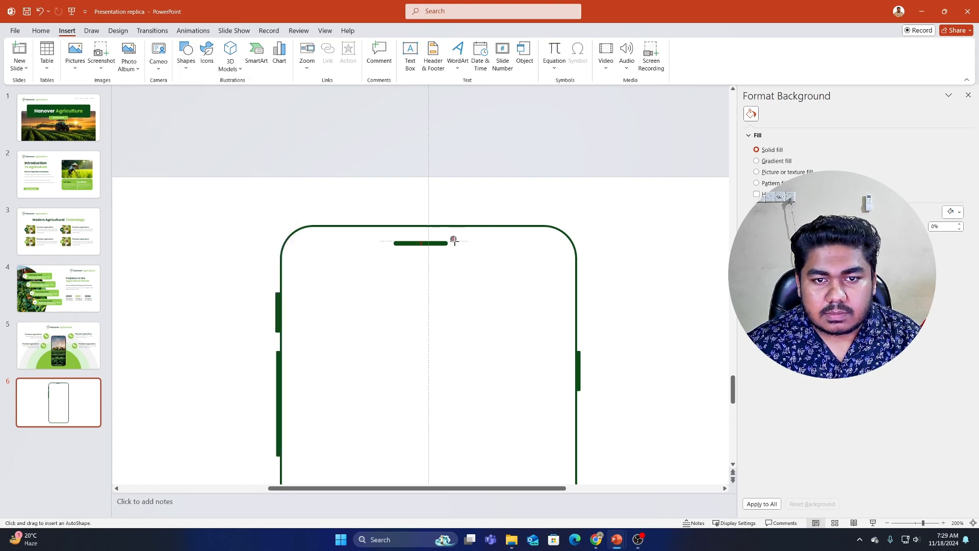
{"action": "left_click_drag", "start_coordinate": [454, 240], "coordinate": [459, 246]}
{"action": "scroll", "coordinate": [482, 245], "scroll_direction": "up", "scroll_amount": 5}
{"action": "left_click", "coordinate": [463, 284]}
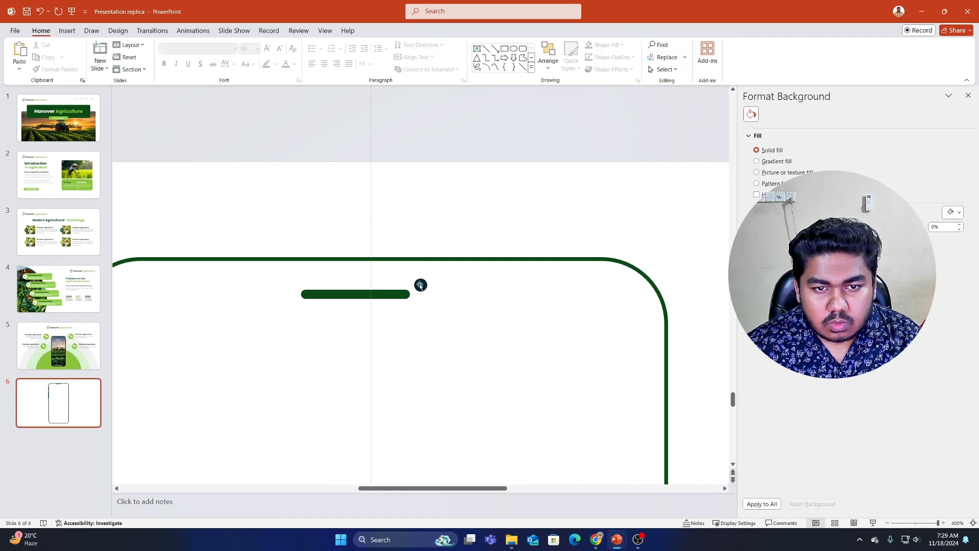
{"action": "left_click_drag", "start_coordinate": [421, 284], "coordinate": [429, 294]}
Fill the camera circle with the recently used dark green and remove its outline.
{"action": "right_click", "coordinate": [430, 293]}
{"action": "left_click", "coordinate": [461, 314]}
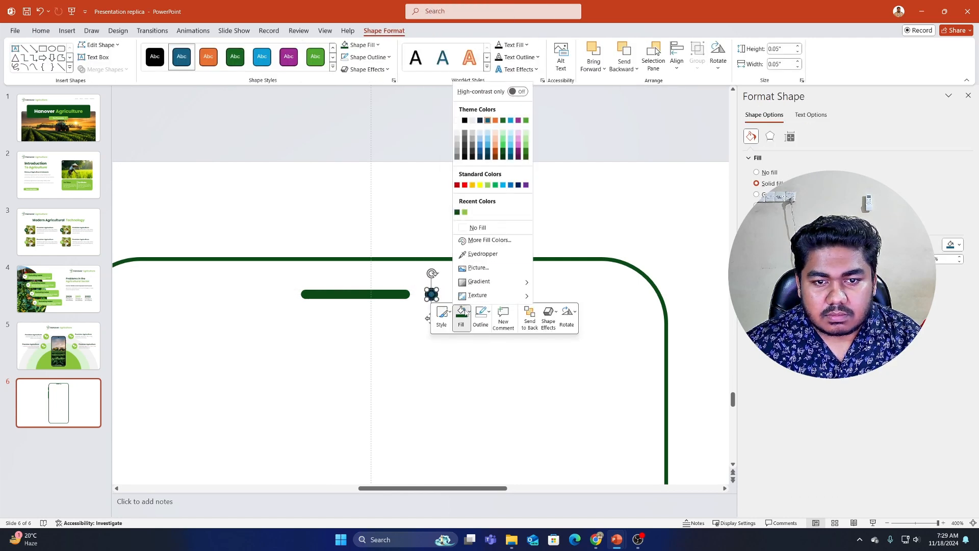
{"action": "left_click", "coordinate": [456, 212]}
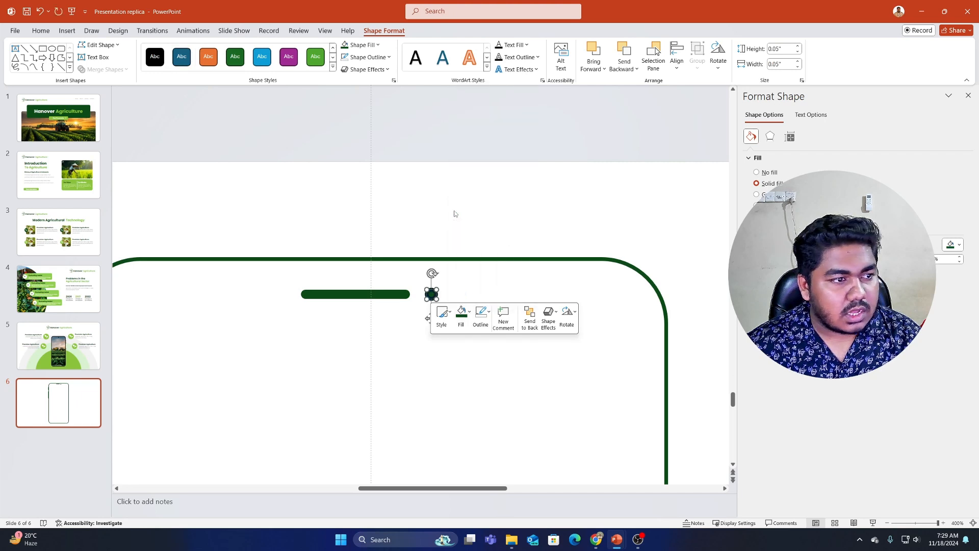
{"action": "left_click", "coordinate": [482, 329]}
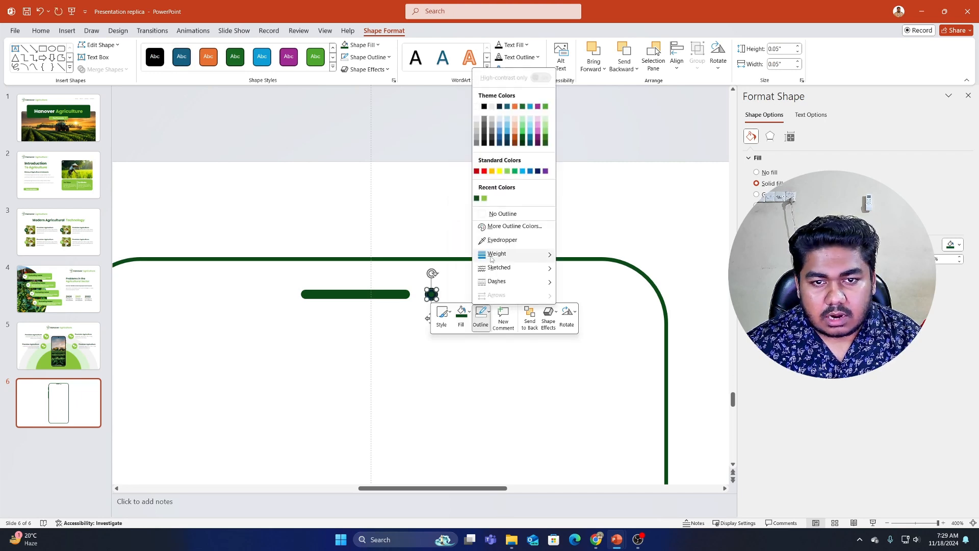
{"action": "left_click", "coordinate": [497, 218]}
{"action": "left_click", "coordinate": [418, 313]}
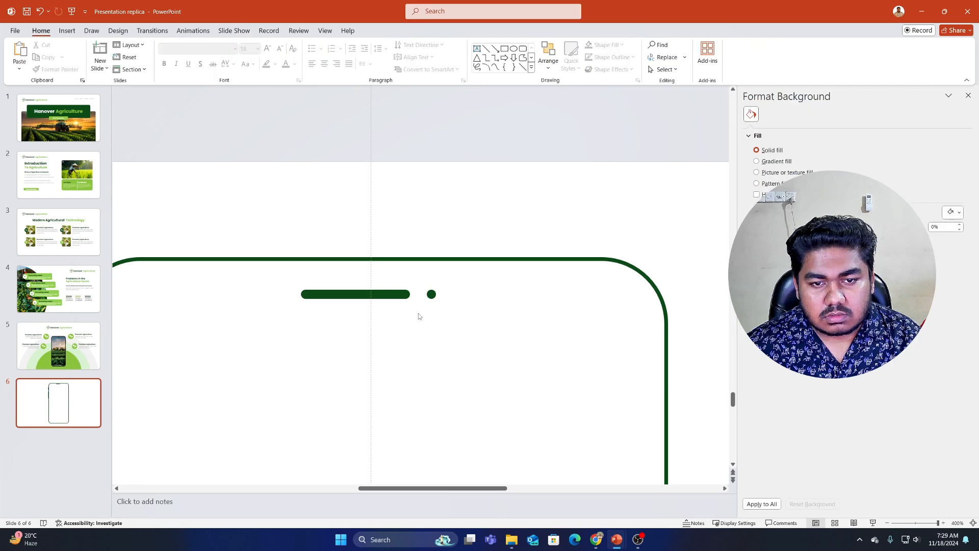
{"action": "scroll", "coordinate": [419, 313], "scroll_direction": "down", "scroll_amount": 10}
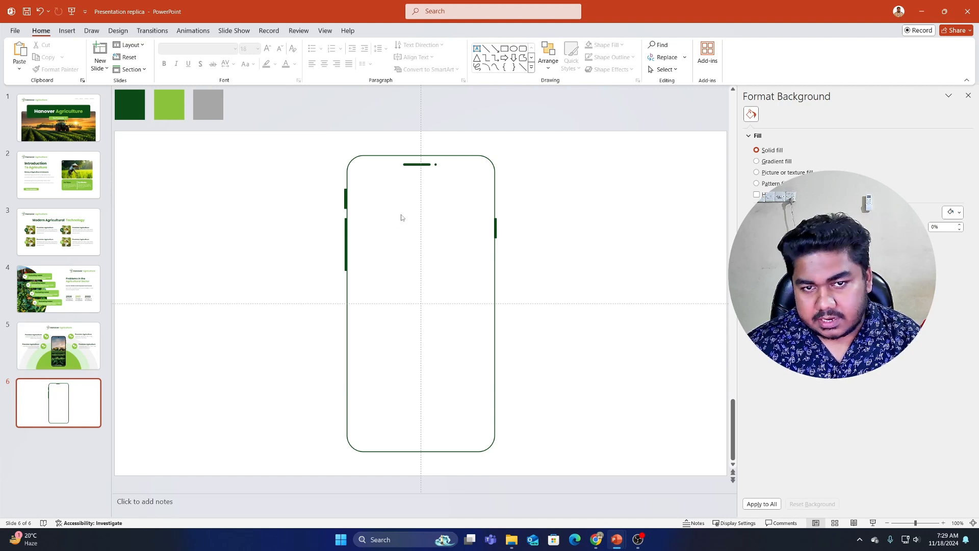
Check the reference presentation PDF in Chrome and return to the phone slide in PowerPoint.
{"action": "mouse_move", "coordinate": [598, 545]}
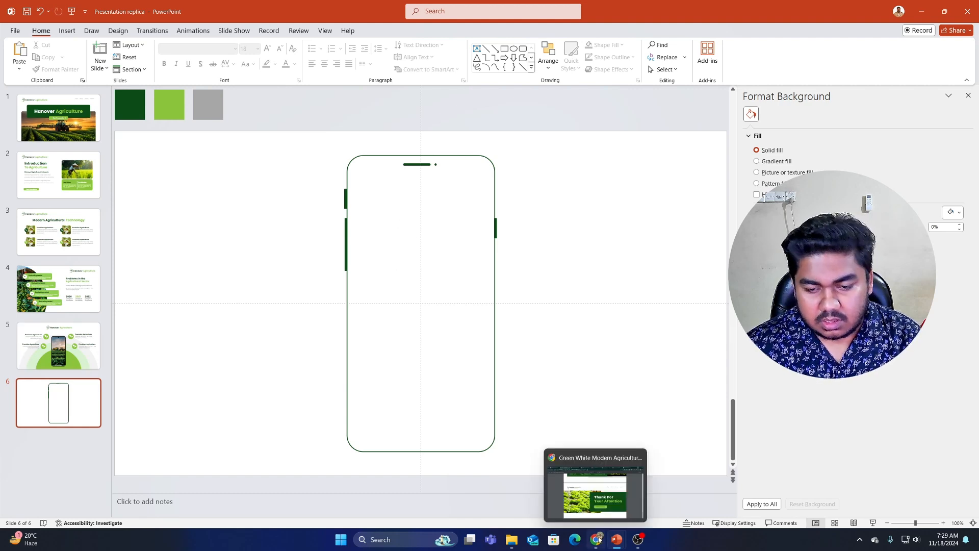
{"action": "left_click", "coordinate": [598, 540]}
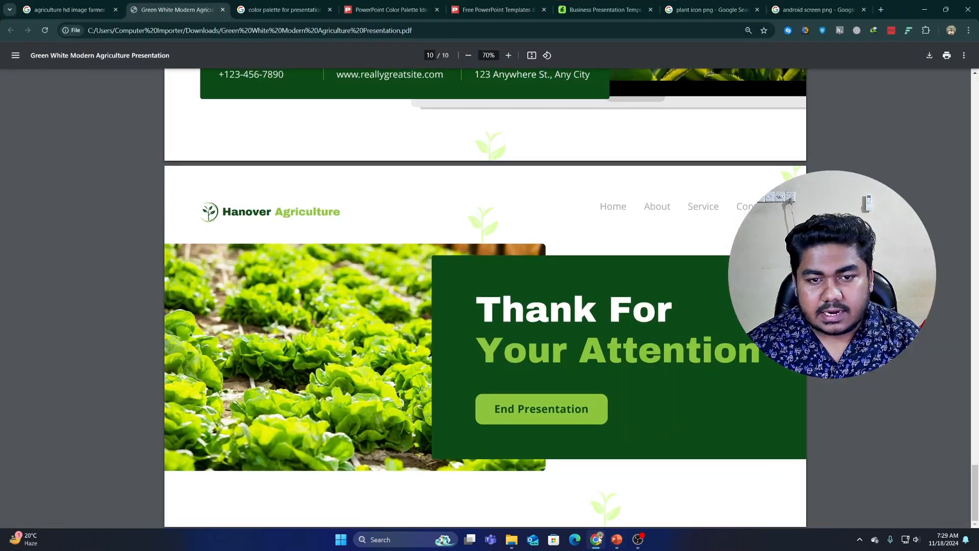
{"action": "left_click", "coordinate": [598, 540]}
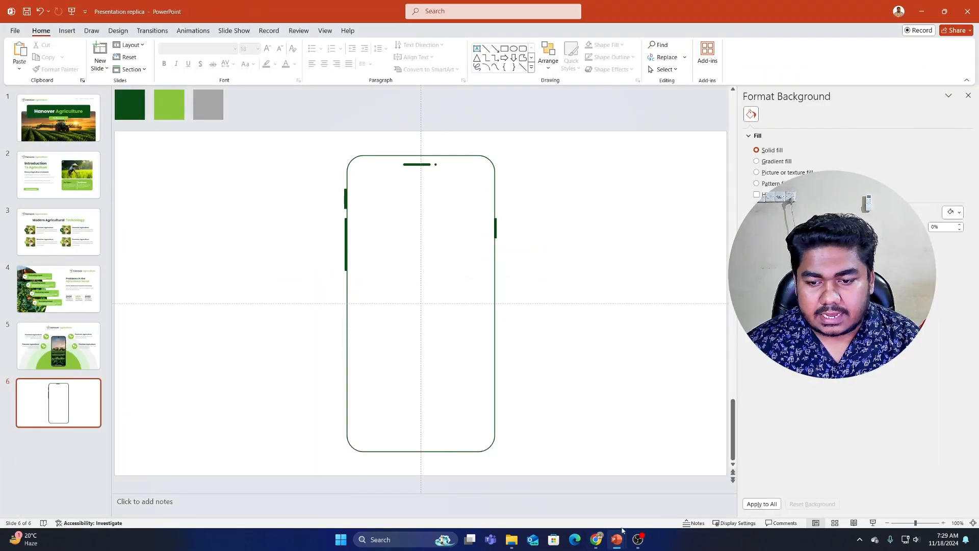
Insert the AdobeStock photo of farmers harvesting cabbages from the Downloads folder and cut it from the slide again.
{"action": "left_click", "coordinate": [91, 31]}
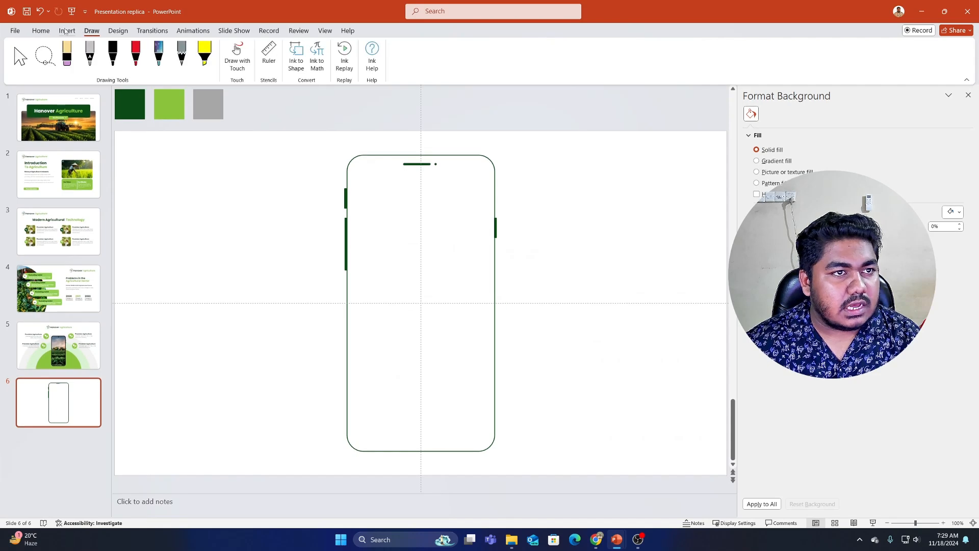
{"action": "left_click", "coordinate": [67, 31]}
{"action": "left_click", "coordinate": [75, 56]}
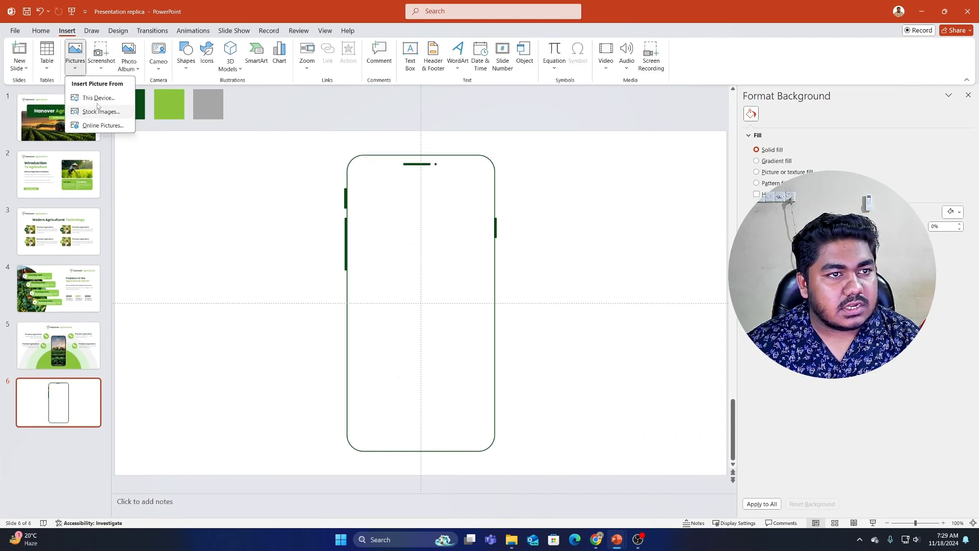
{"action": "left_click", "coordinate": [99, 99]}
{"action": "left_click", "coordinate": [35, 127]}
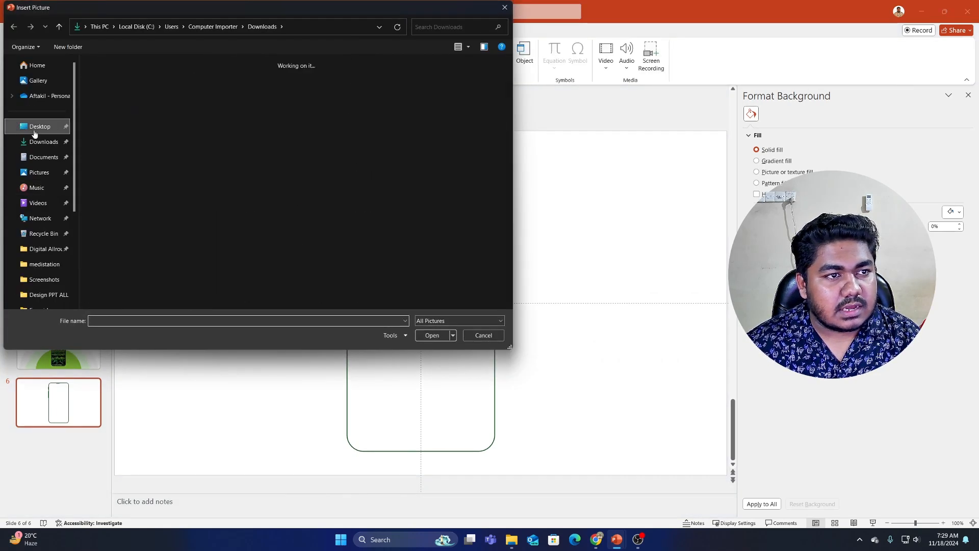
{"action": "left_click", "coordinate": [41, 141]}
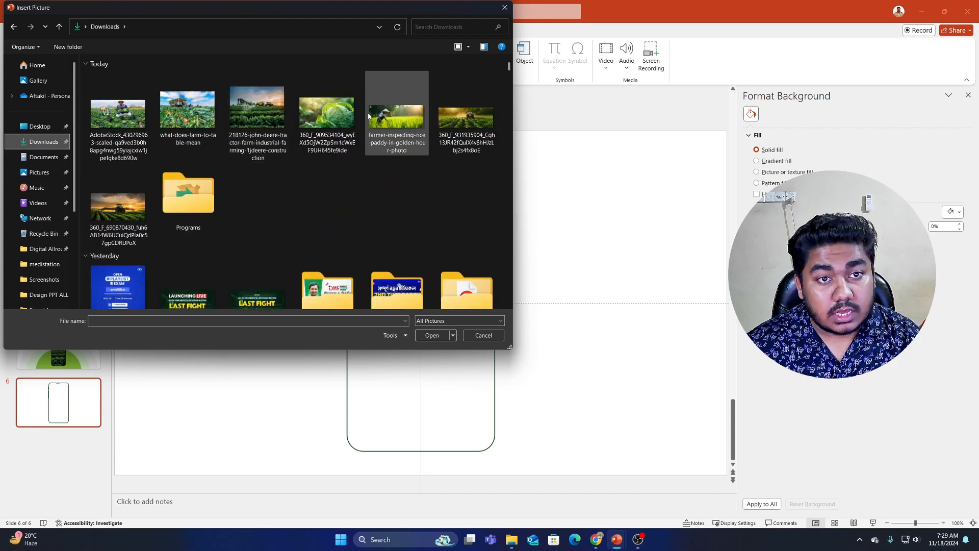
{"action": "left_click", "coordinate": [118, 115]}
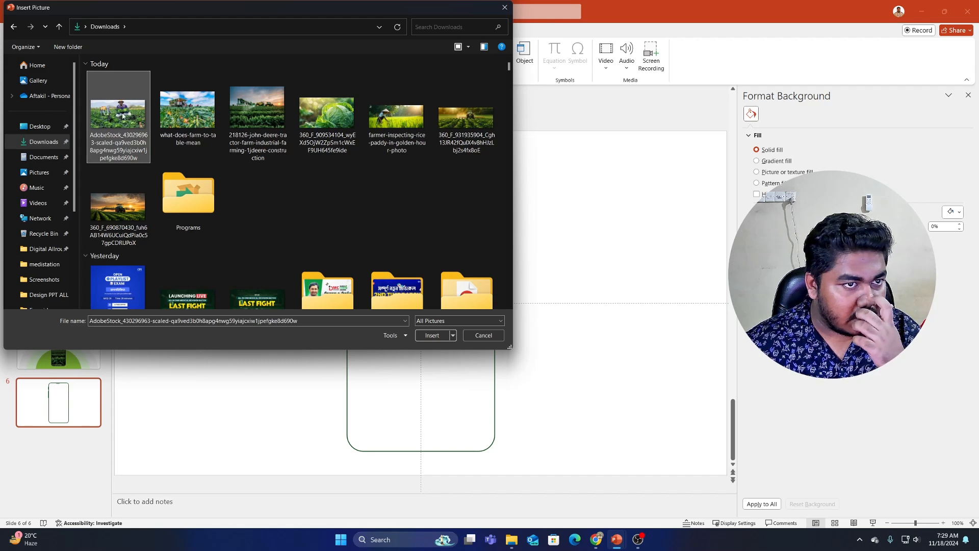
{"action": "left_click", "coordinate": [432, 335]}
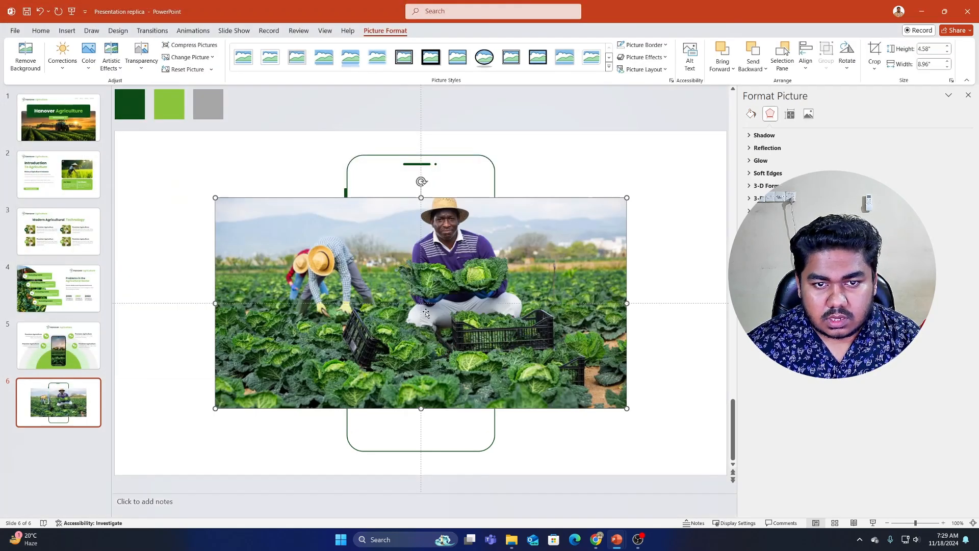
{"action": "key", "text": "ctrl+x"}
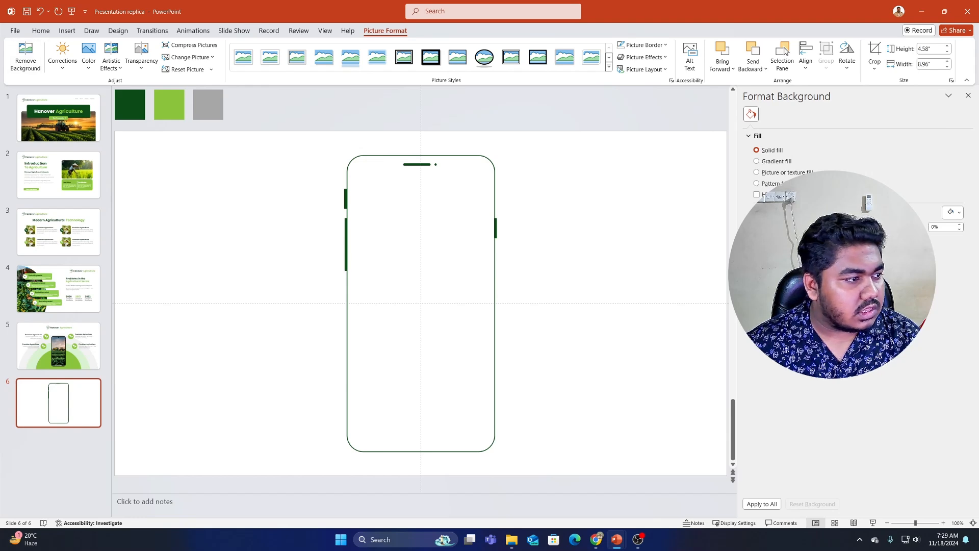
Switch to Chrome and search Google for "agriculture hd image".
{"action": "left_click", "coordinate": [67, 32]}
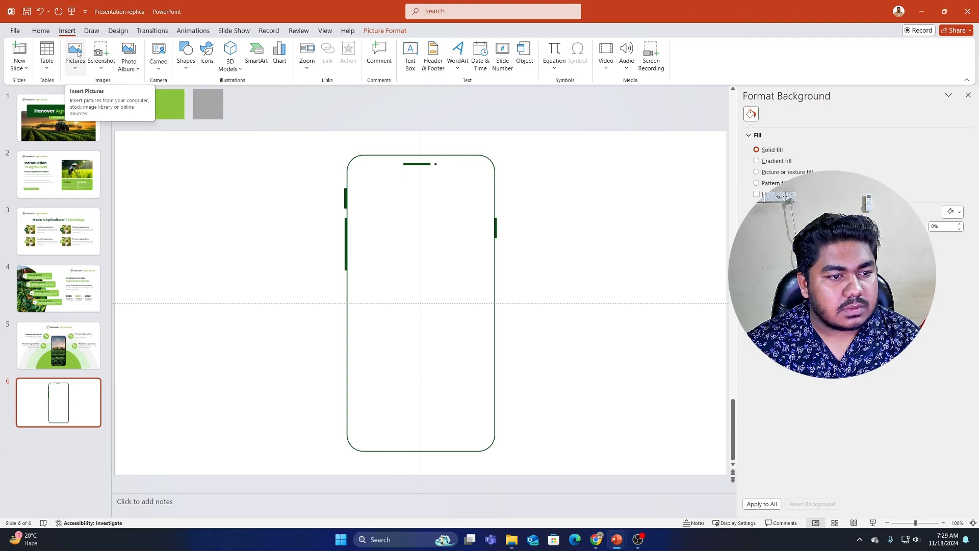
{"action": "left_click", "coordinate": [242, 164]}
{"action": "left_click", "coordinate": [597, 539]}
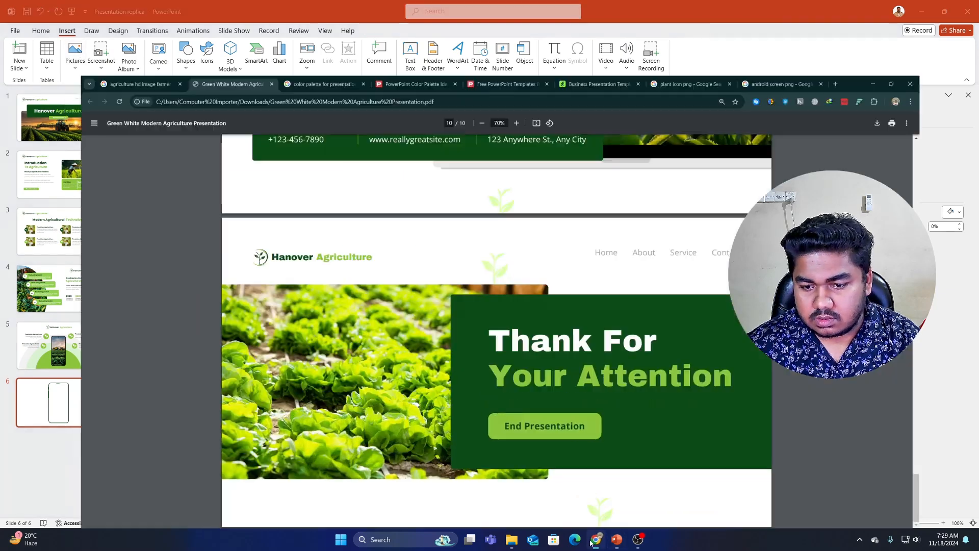
{"action": "left_click", "coordinate": [816, 10]}
{"action": "left_click", "coordinate": [665, 26]}
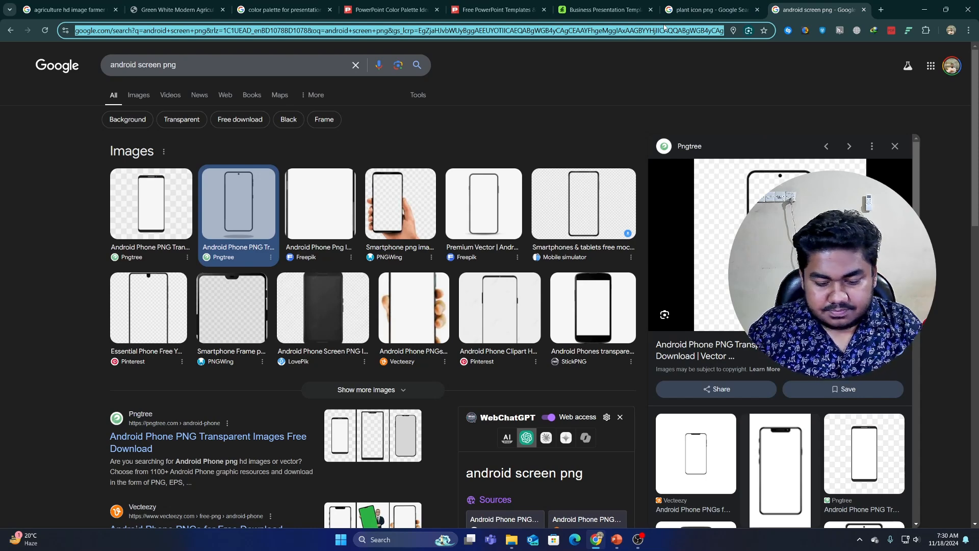
{"action": "type", "text": "agricult"}
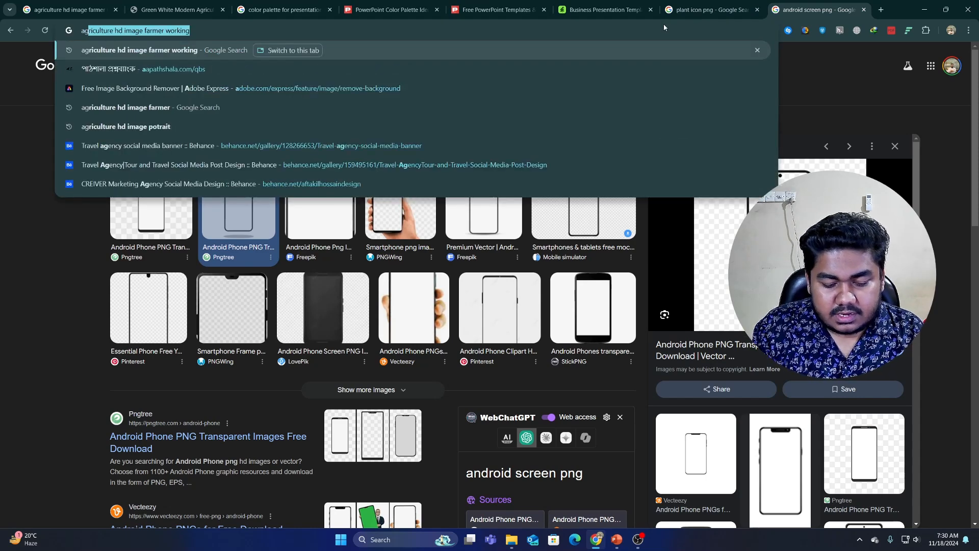
{"action": "type", "text": "ure"}
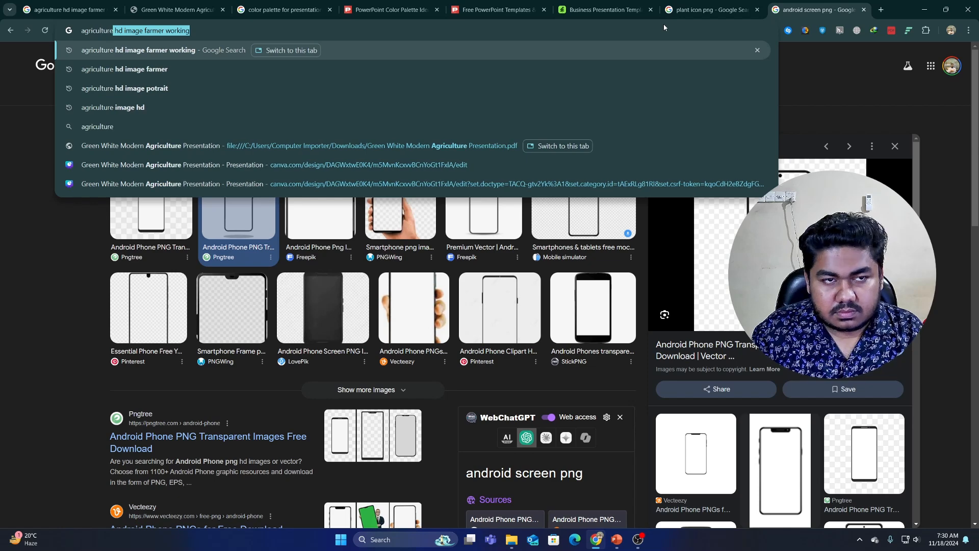
{"action": "type", "text": " hd image"}
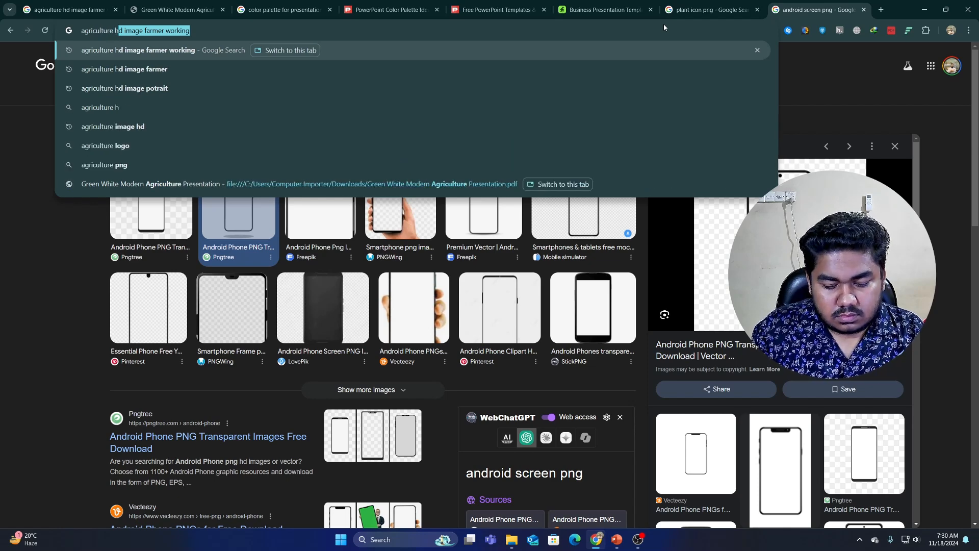
{"action": "key", "text": "Return"}
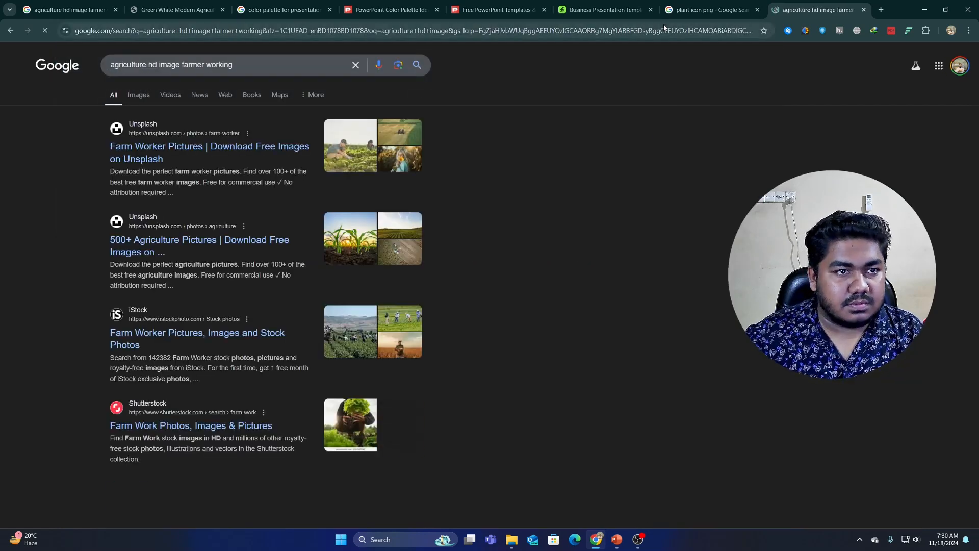
{"action": "left_click_drag", "start_coordinate": [187, 72], "coordinate": [180, 68]}
{"action": "key", "text": "BackSpace"}
{"action": "key", "text": "Return"}
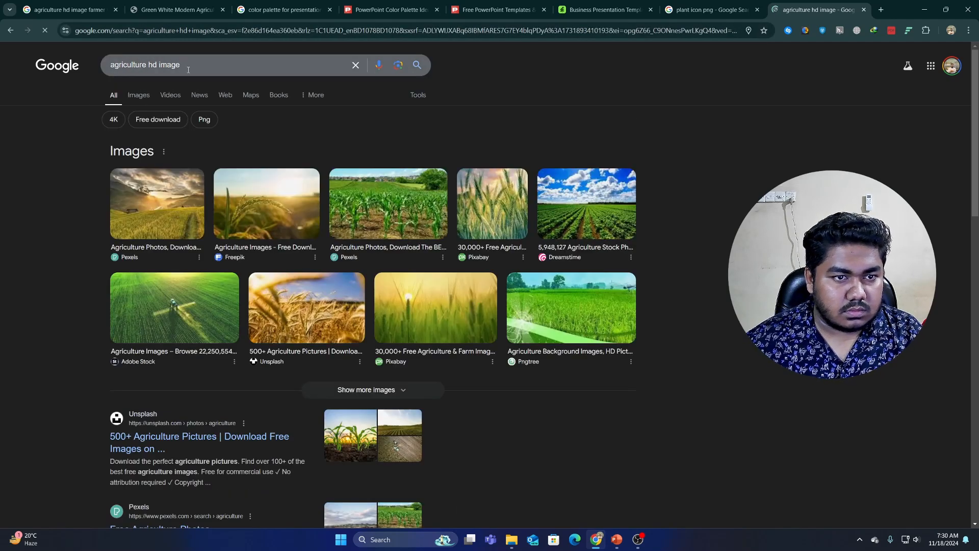
Expand the image results for "agriculture hd image" and open the full set of image results.
{"action": "scroll", "coordinate": [337, 272], "scroll_direction": "down", "scroll_amount": 2}
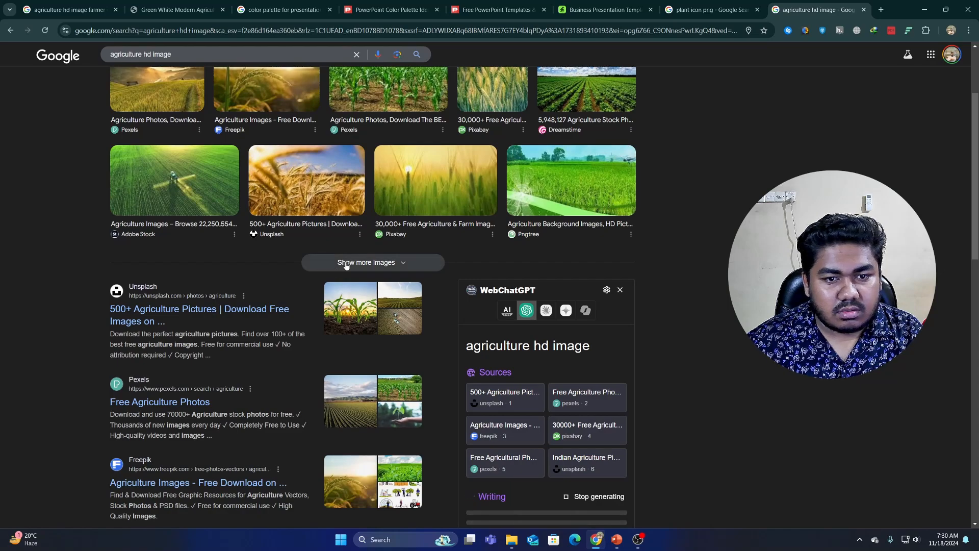
{"action": "left_click", "coordinate": [337, 262]}
{"action": "scroll", "coordinate": [346, 264], "scroll_direction": "down", "scroll_amount": 6}
{"action": "scroll", "coordinate": [346, 264], "scroll_direction": "down", "scroll_amount": 7}
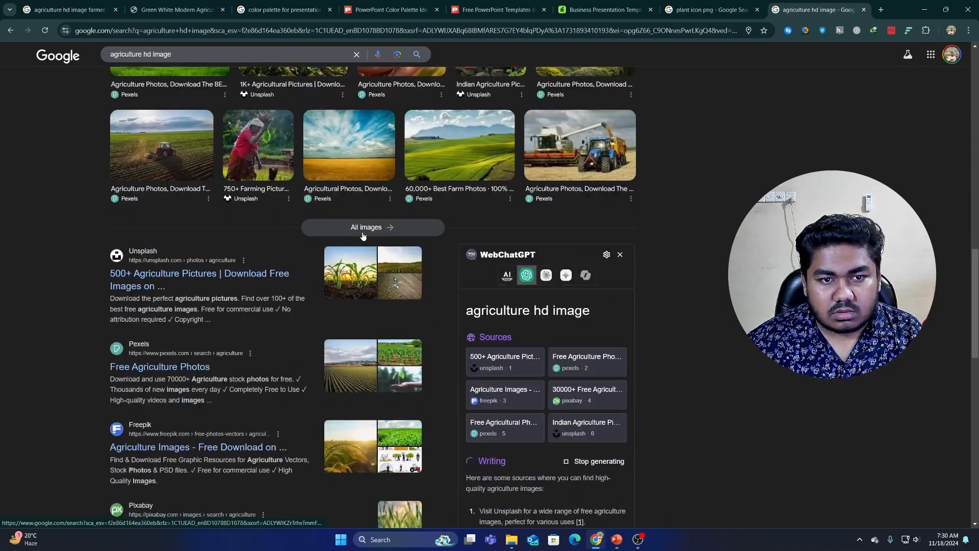
{"action": "left_click", "coordinate": [365, 229]}
Look through the agriculture image results for a photo that suits the phone screen.
{"action": "scroll", "coordinate": [400, 247], "scroll_direction": "down", "scroll_amount": 1}
{"action": "scroll", "coordinate": [401, 245], "scroll_direction": "down", "scroll_amount": 10}
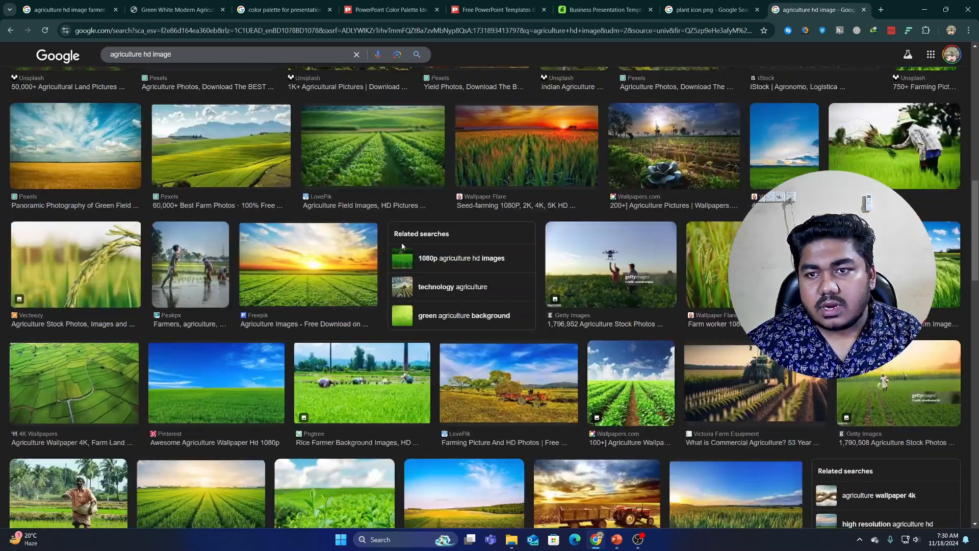
{"action": "scroll", "coordinate": [402, 244], "scroll_direction": "down", "scroll_amount": 3}
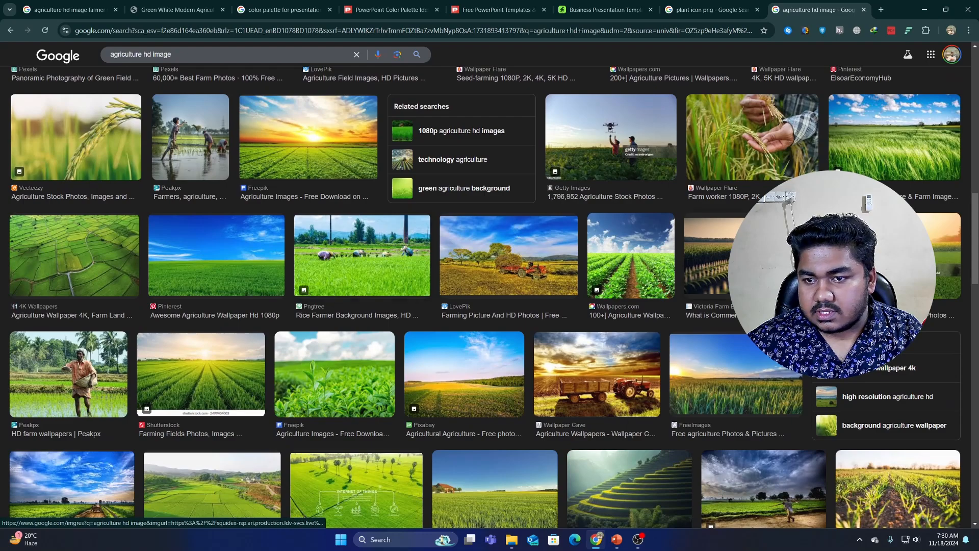
{"action": "scroll", "coordinate": [525, 271], "scroll_direction": "down", "scroll_amount": 7}
{"action": "scroll", "coordinate": [525, 268], "scroll_direction": "down", "scroll_amount": 5}
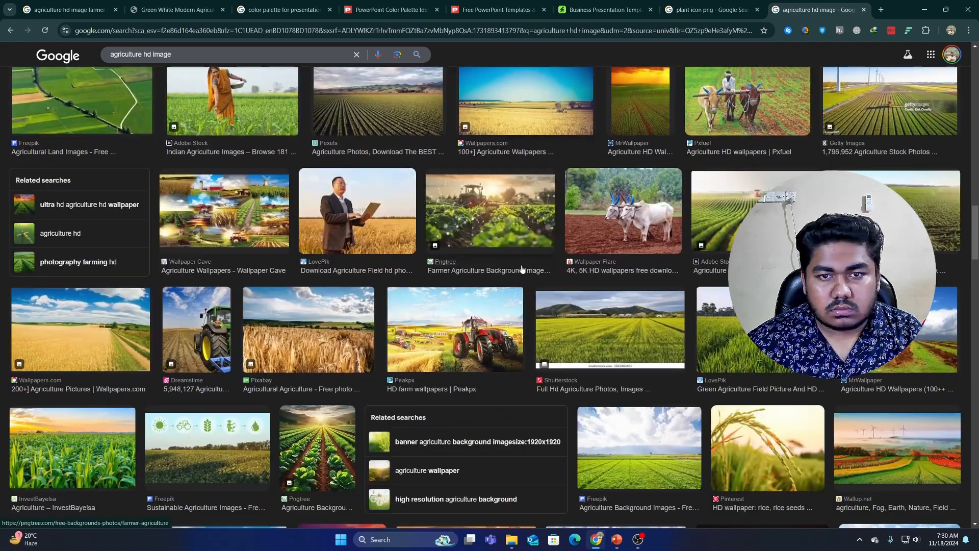
{"action": "scroll", "coordinate": [490, 244], "scroll_direction": "down", "scroll_amount": 5}
{"action": "scroll", "coordinate": [490, 243], "scroll_direction": "down", "scroll_amount": 5}
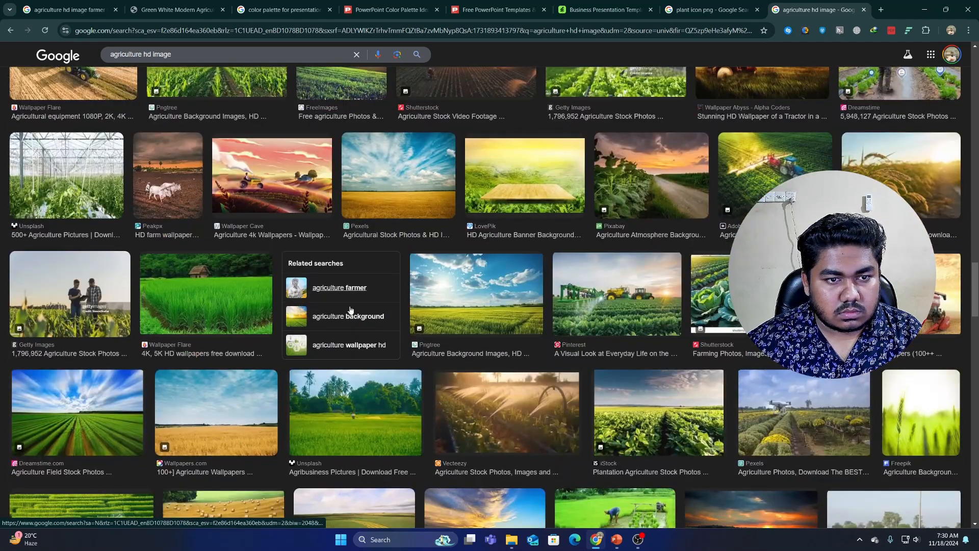
{"action": "scroll", "coordinate": [343, 306], "scroll_direction": "down", "scroll_amount": 3}
{"action": "scroll", "coordinate": [343, 306], "scroll_direction": "down", "scroll_amount": 3}
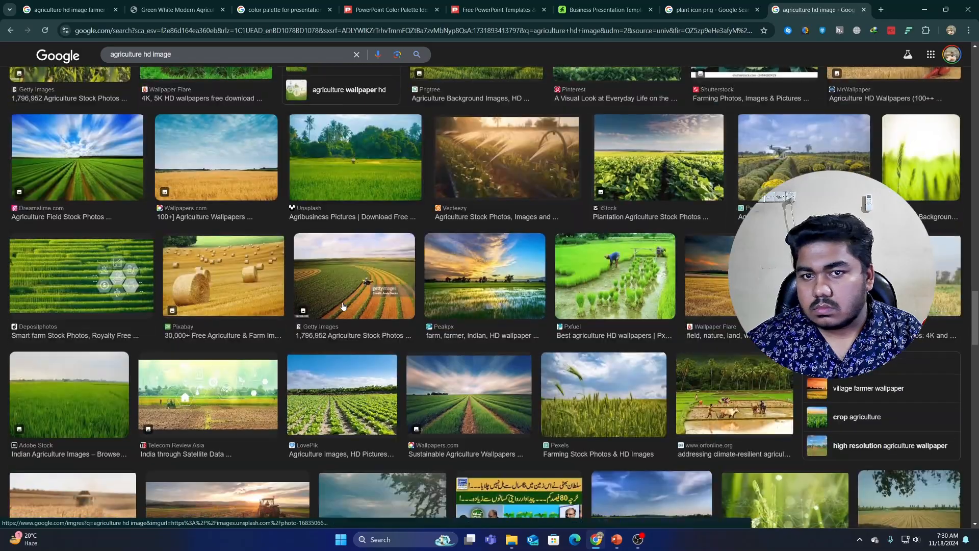
{"action": "scroll", "coordinate": [343, 306], "scroll_direction": "up", "scroll_amount": 3}
{"action": "scroll", "coordinate": [344, 306], "scroll_direction": "down", "scroll_amount": 15}
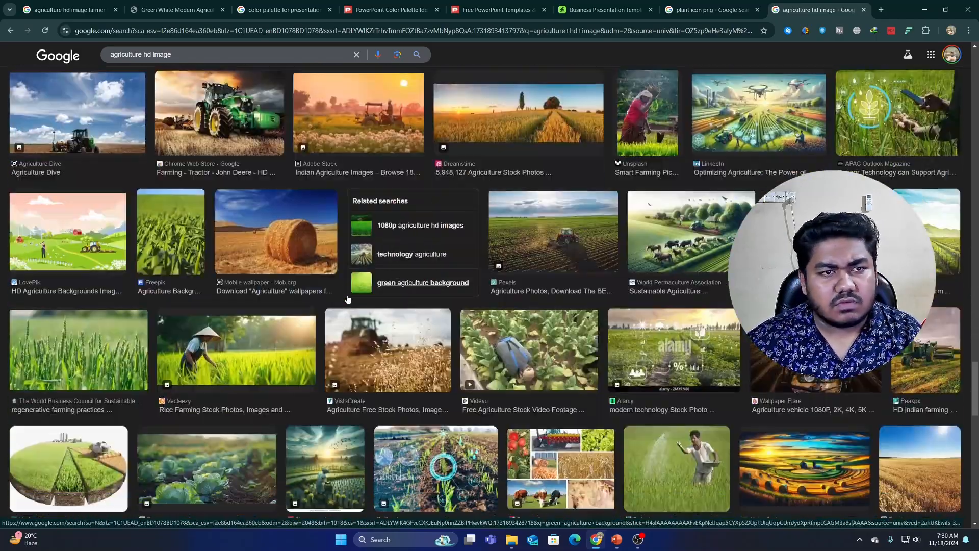
Preview the green John Deere tractor photo and check its related images.
{"action": "left_click", "coordinate": [186, 110]}
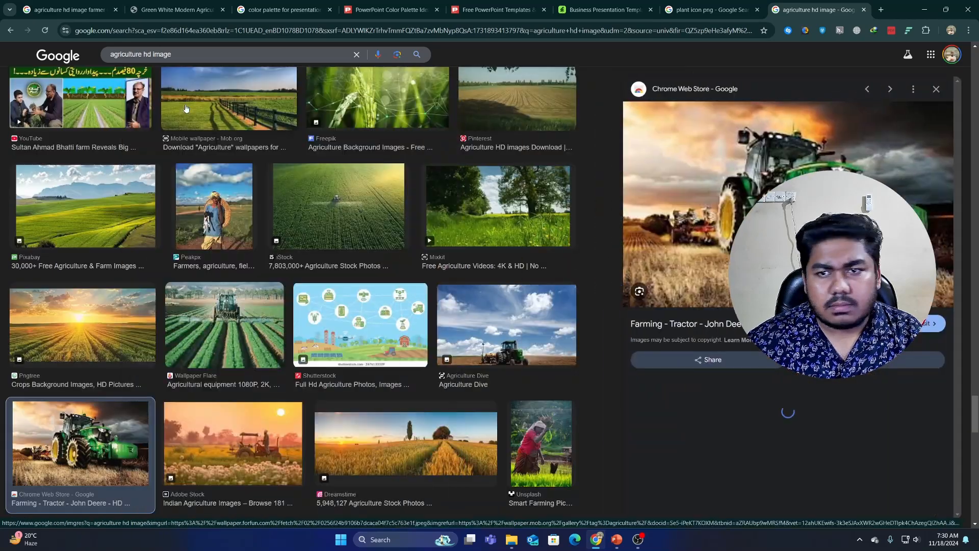
{"action": "scroll", "coordinate": [788, 306], "scroll_direction": "down", "scroll_amount": 5}
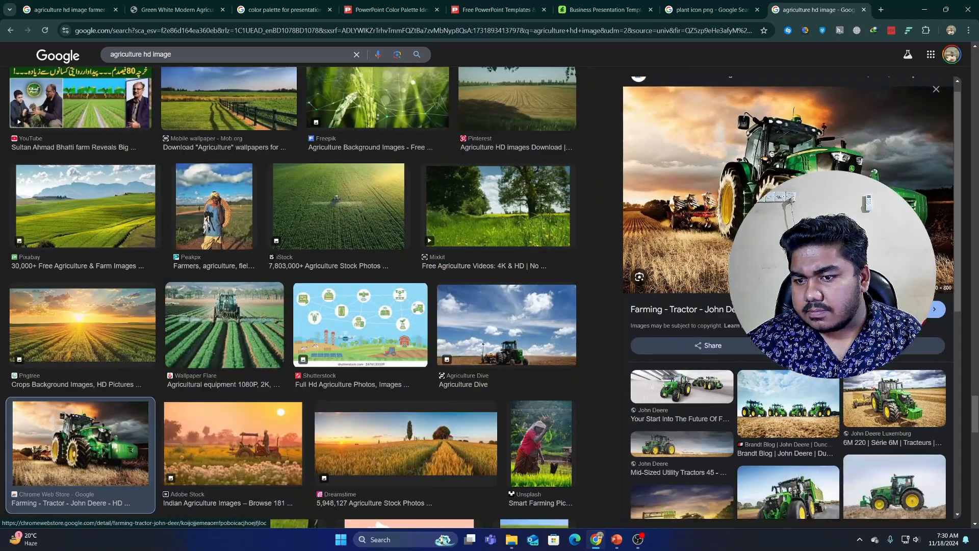
{"action": "scroll", "coordinate": [469, 280], "scroll_direction": "down", "scroll_amount": 2}
{"action": "scroll", "coordinate": [469, 280], "scroll_direction": "down", "scroll_amount": 3}
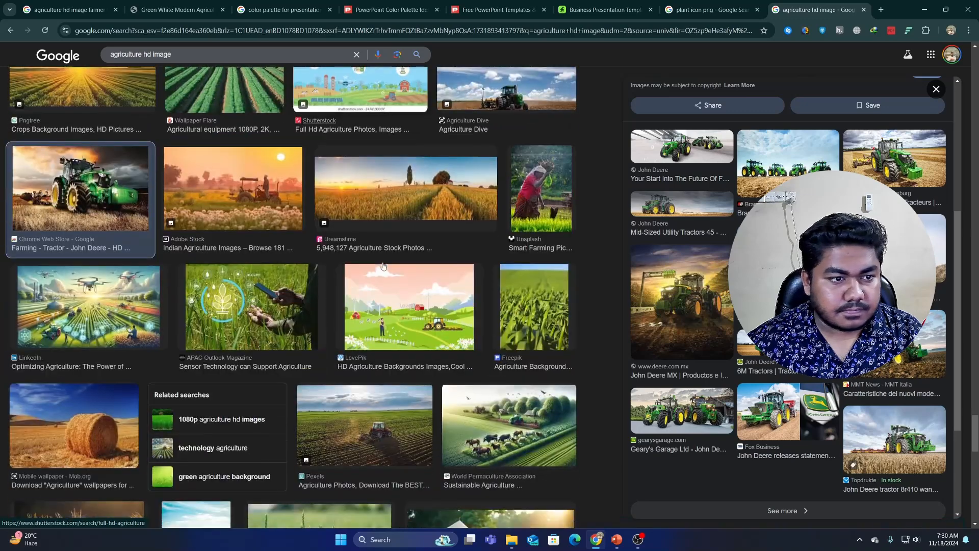
Preview the Wallpaper Flare photo of a tractor spraying crop rows and check its related images.
{"action": "scroll", "coordinate": [195, 200], "scroll_direction": "up", "scroll_amount": 3}
{"action": "left_click", "coordinate": [196, 200]}
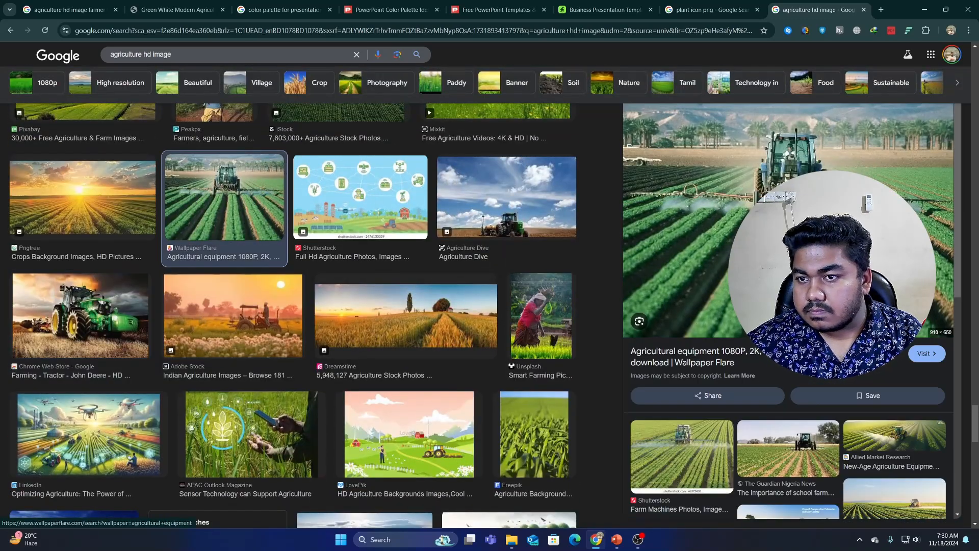
{"action": "scroll", "coordinate": [788, 306], "scroll_direction": "down", "scroll_amount": 7}
{"action": "scroll", "coordinate": [463, 256], "scroll_direction": "down", "scroll_amount": 5}
{"action": "scroll", "coordinate": [328, 308], "scroll_direction": "down", "scroll_amount": 3}
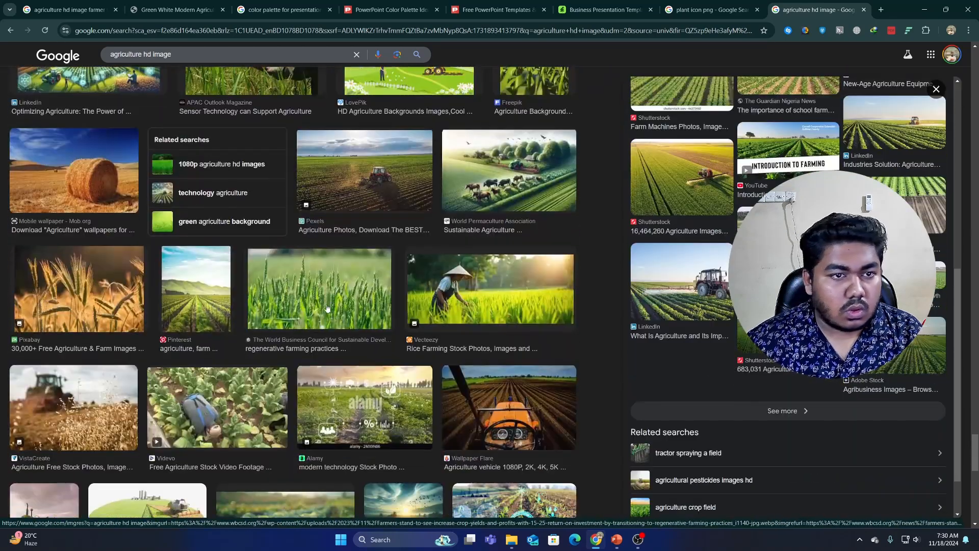
Examine more of the agriculture image results and compare them with the previewed crop-spraying photo.
{"action": "scroll", "coordinate": [305, 317], "scroll_direction": "down", "scroll_amount": 12}
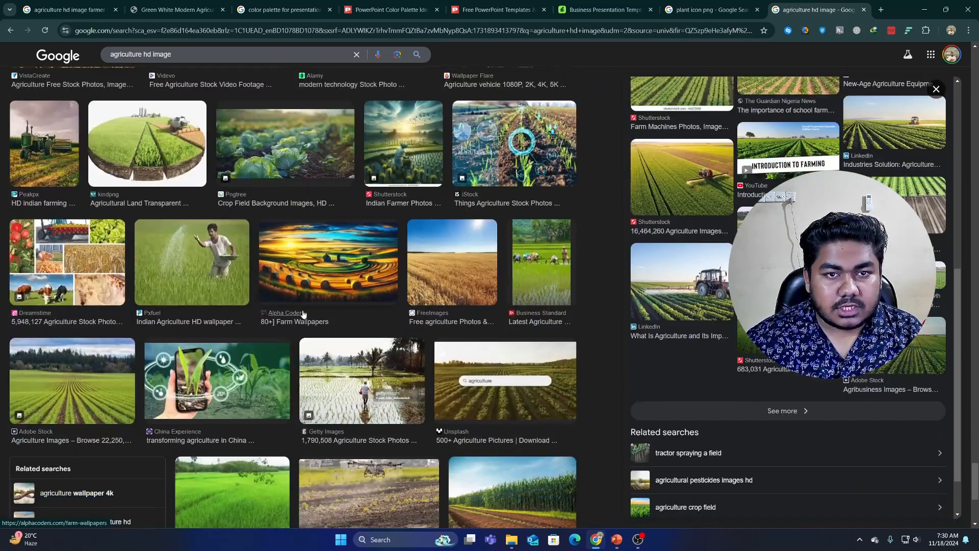
{"action": "scroll", "coordinate": [303, 314], "scroll_direction": "down", "scroll_amount": 10}
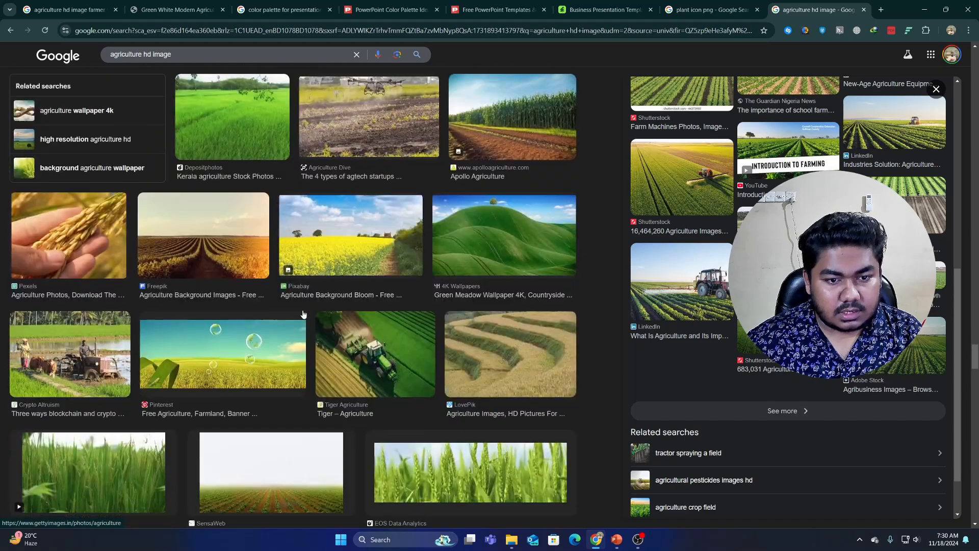
{"action": "scroll", "coordinate": [305, 306], "scroll_direction": "down", "scroll_amount": 7}
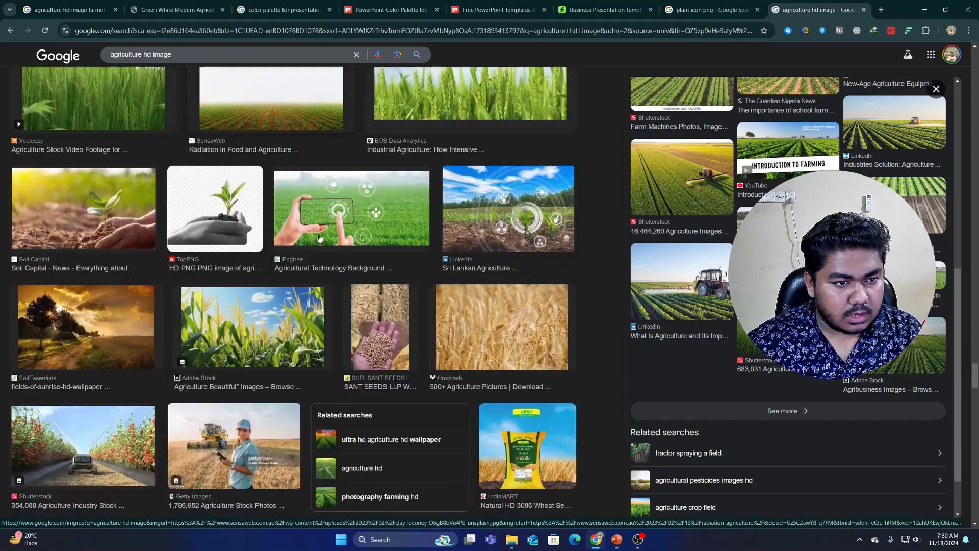
{"action": "scroll", "coordinate": [314, 269], "scroll_direction": "down", "scroll_amount": 10}
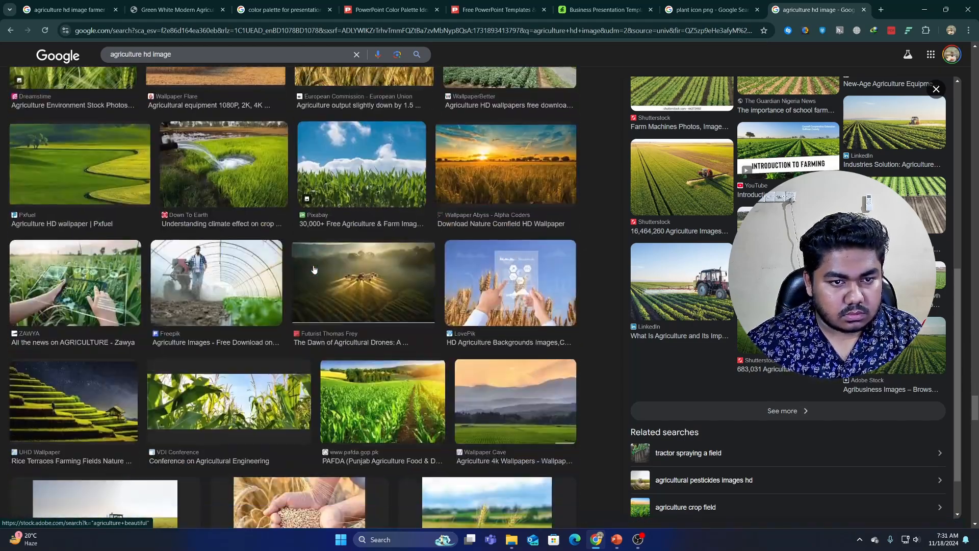
{"action": "scroll", "coordinate": [313, 268], "scroll_direction": "down", "scroll_amount": 13}
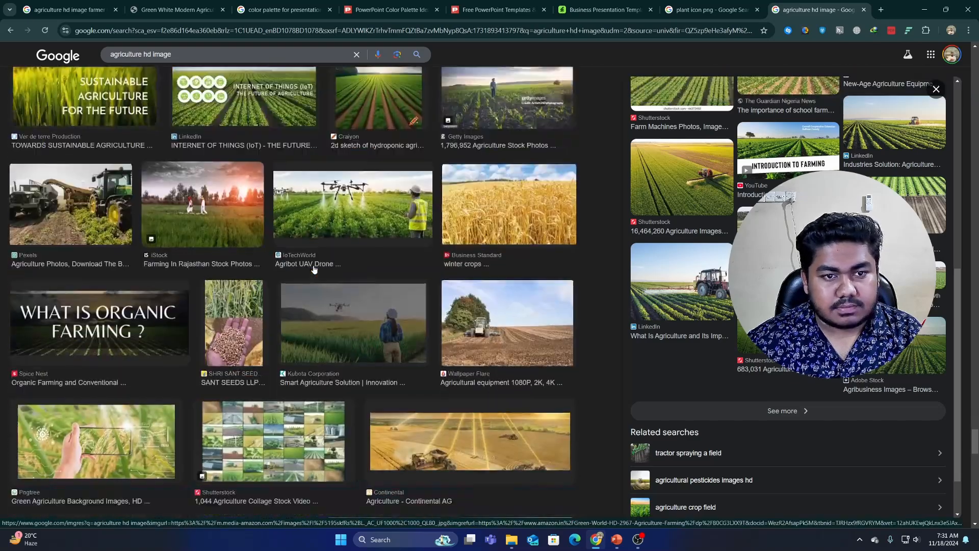
{"action": "scroll", "coordinate": [354, 120], "scroll_direction": "down", "scroll_amount": 5}
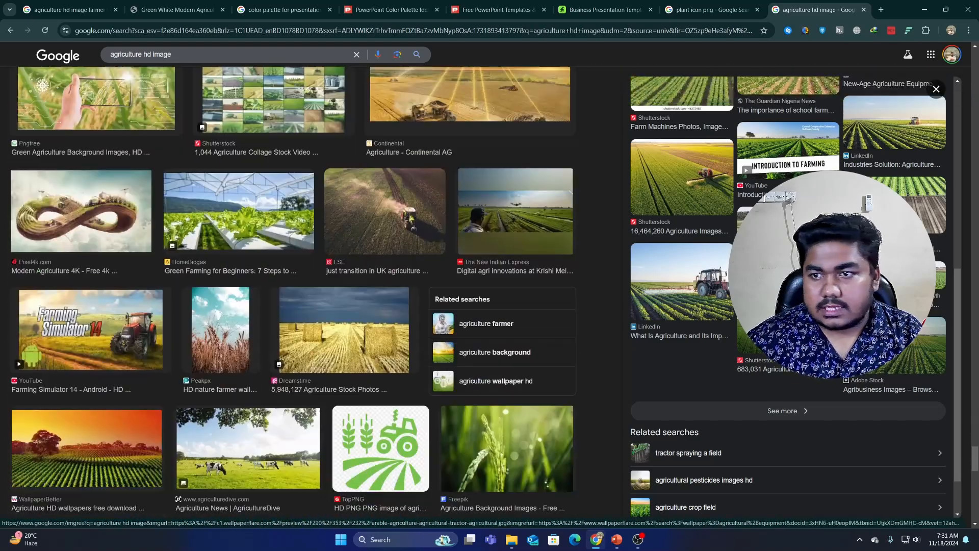
{"action": "left_click", "coordinate": [788, 244]}
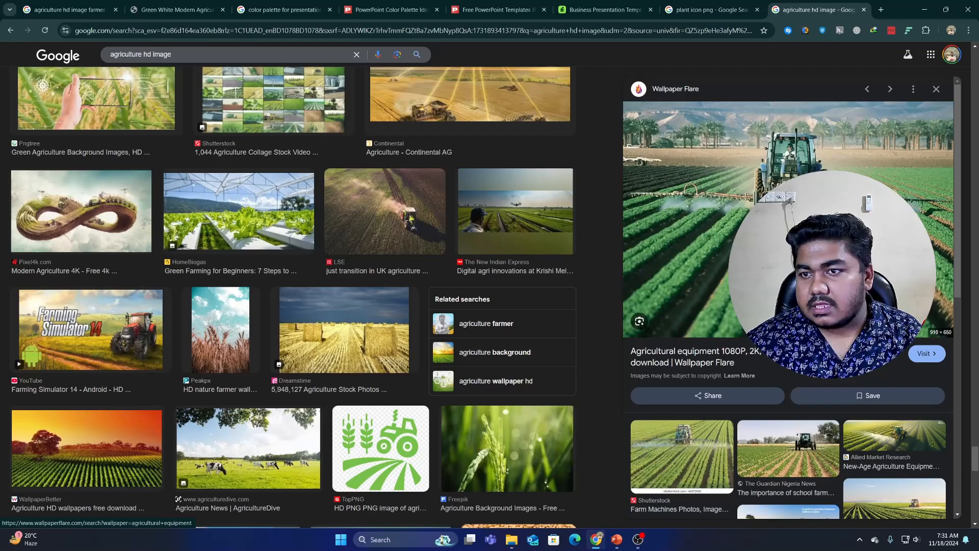
{"action": "scroll", "coordinate": [370, 264], "scroll_direction": "down", "scroll_amount": 20}
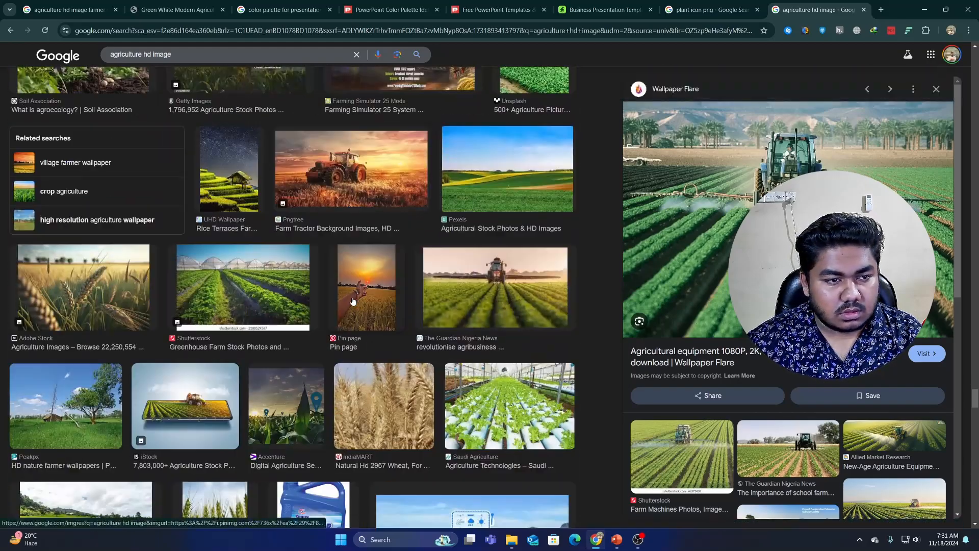
{"action": "scroll", "coordinate": [354, 301], "scroll_direction": "up", "scroll_amount": 7}
{"action": "scroll", "coordinate": [353, 301], "scroll_direction": "up", "scroll_amount": 5}
{"action": "scroll", "coordinate": [353, 301], "scroll_direction": "down", "scroll_amount": 5}
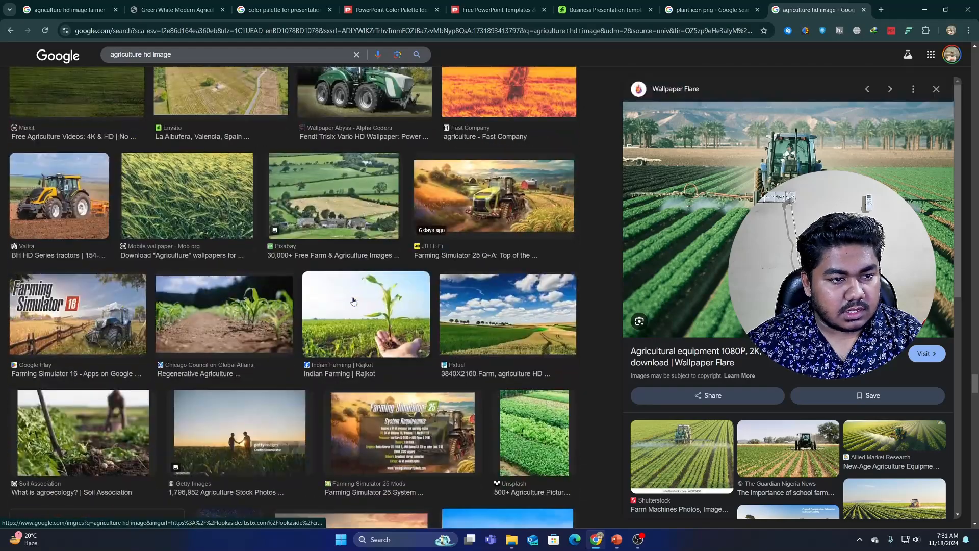
{"action": "scroll", "coordinate": [353, 301], "scroll_direction": "up", "scroll_amount": 10}
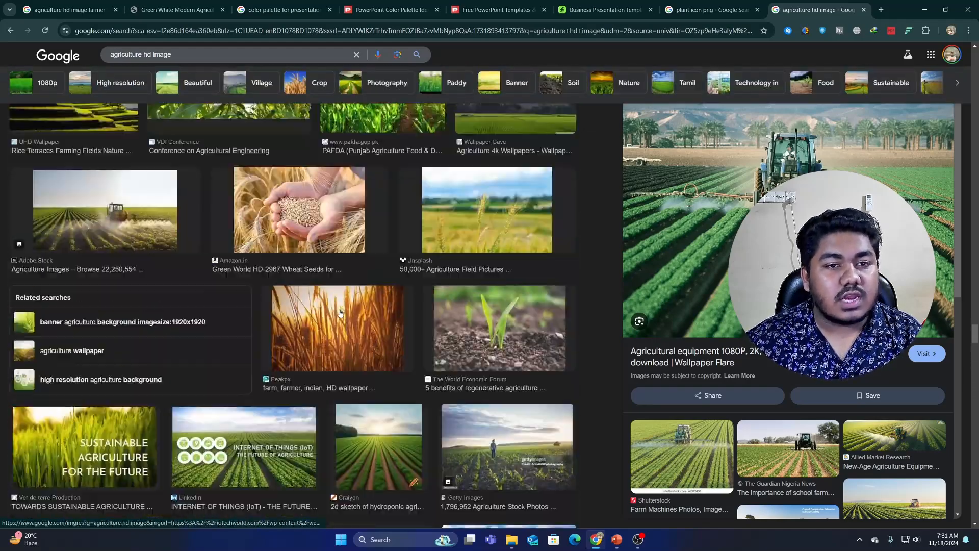
{"action": "scroll", "coordinate": [340, 312], "scroll_direction": "up", "scroll_amount": 6}
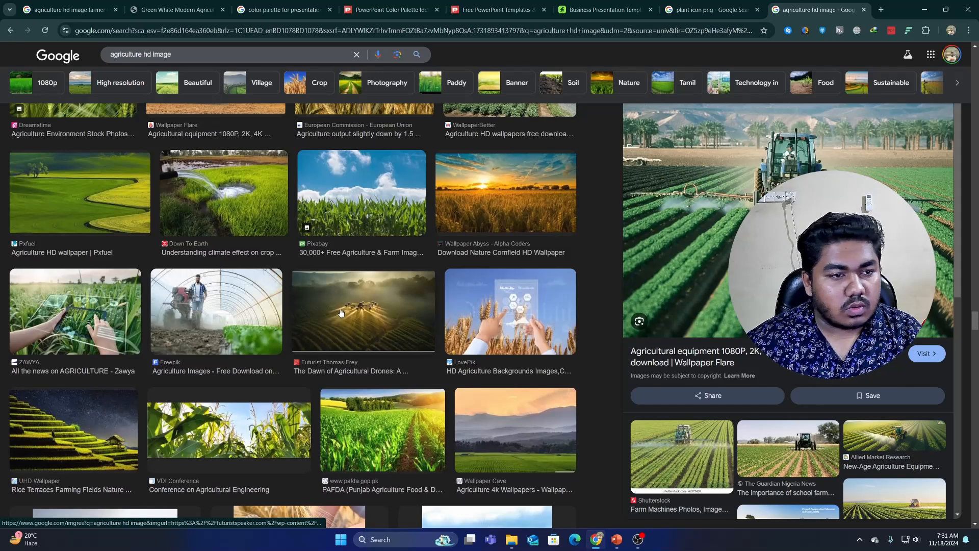
Preview the ZAWYA photo of hands holding a tablet in a field and the related iStock greenhouse data image.
{"action": "left_click", "coordinate": [88, 302]}
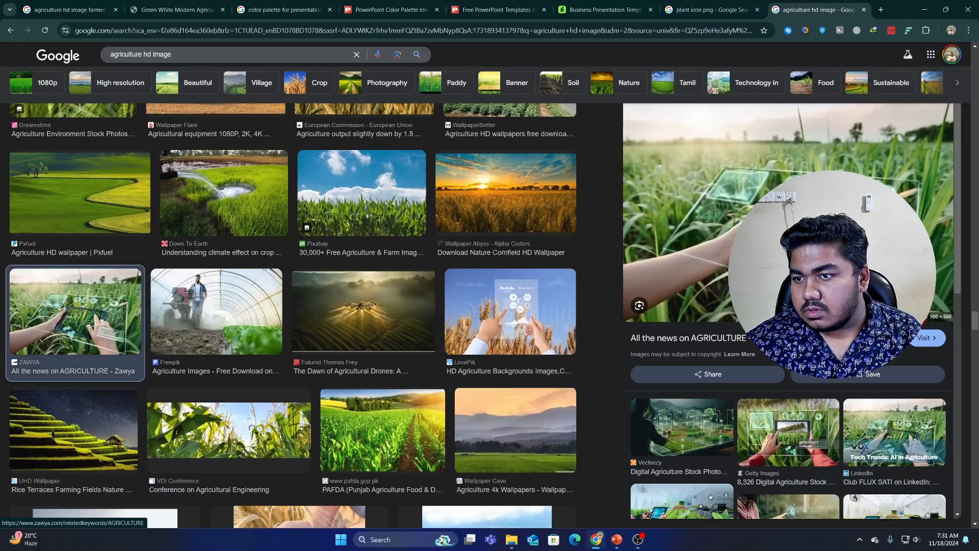
{"action": "scroll", "coordinate": [788, 312], "scroll_direction": "down", "scroll_amount": 5}
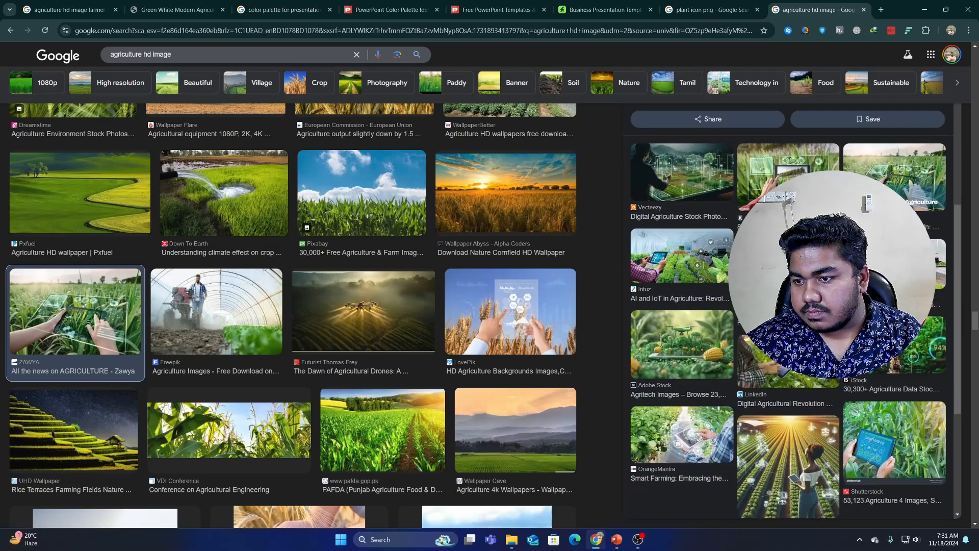
{"action": "left_click", "coordinate": [895, 357]}
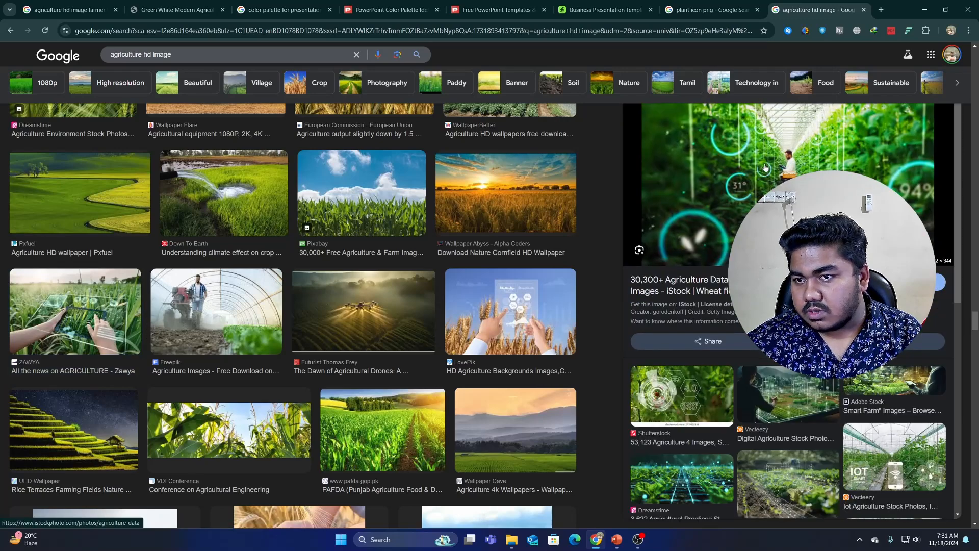
{"action": "scroll", "coordinate": [765, 167], "scroll_direction": "down", "scroll_amount": 5}
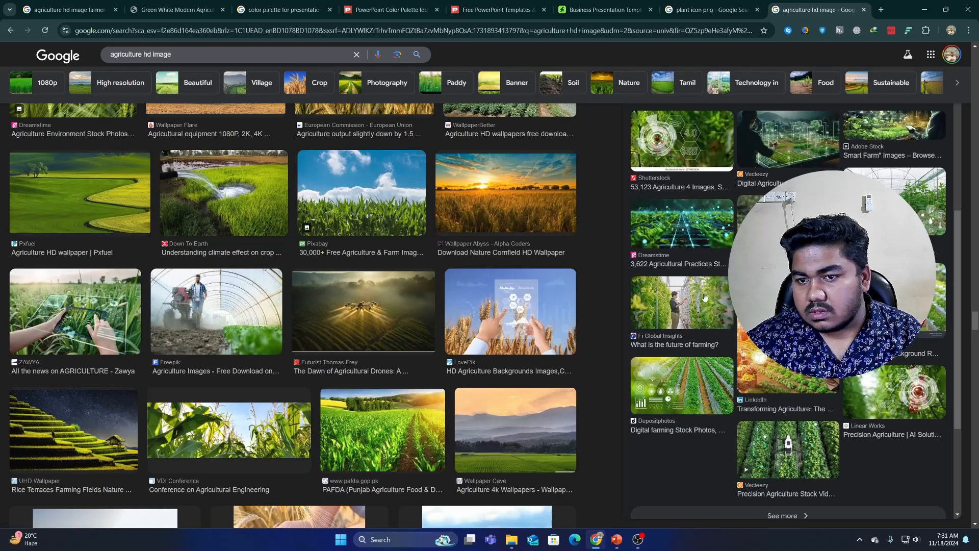
Preview the related Dreamstime digital crop image and the Fi Global Insights vertical farming photo with their related images.
{"action": "left_click", "coordinate": [687, 233]}
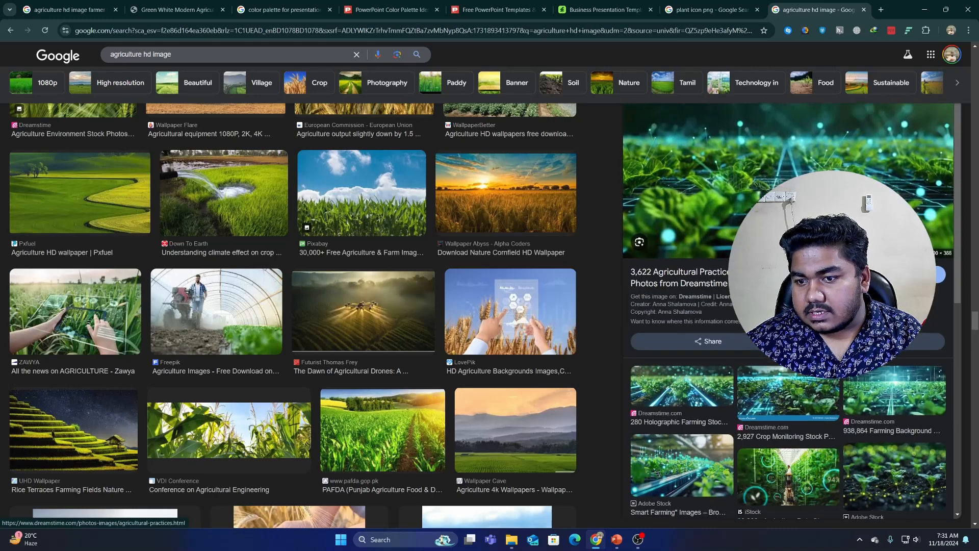
{"action": "scroll", "coordinate": [792, 394], "scroll_direction": "down", "scroll_amount": 5}
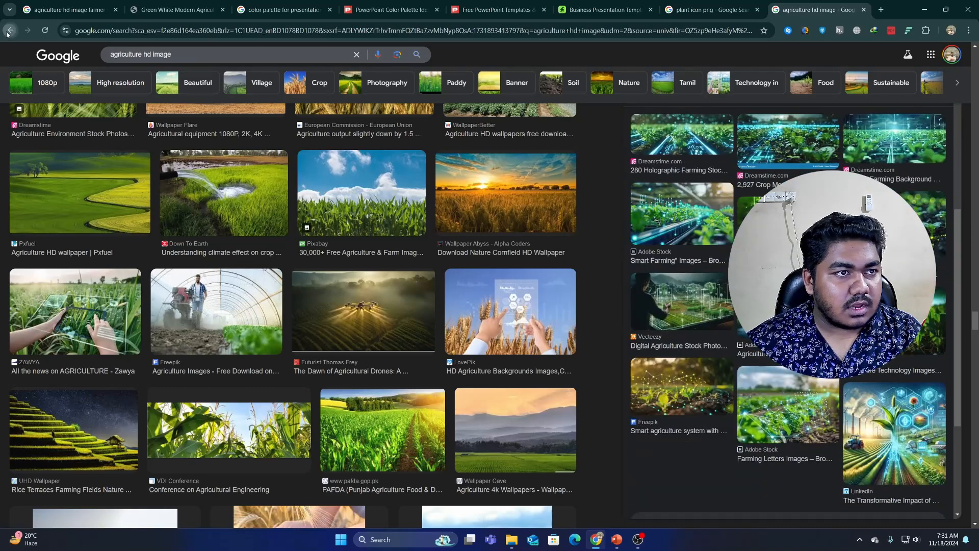
{"action": "scroll", "coordinate": [788, 306], "scroll_direction": "down", "scroll_amount": 5}
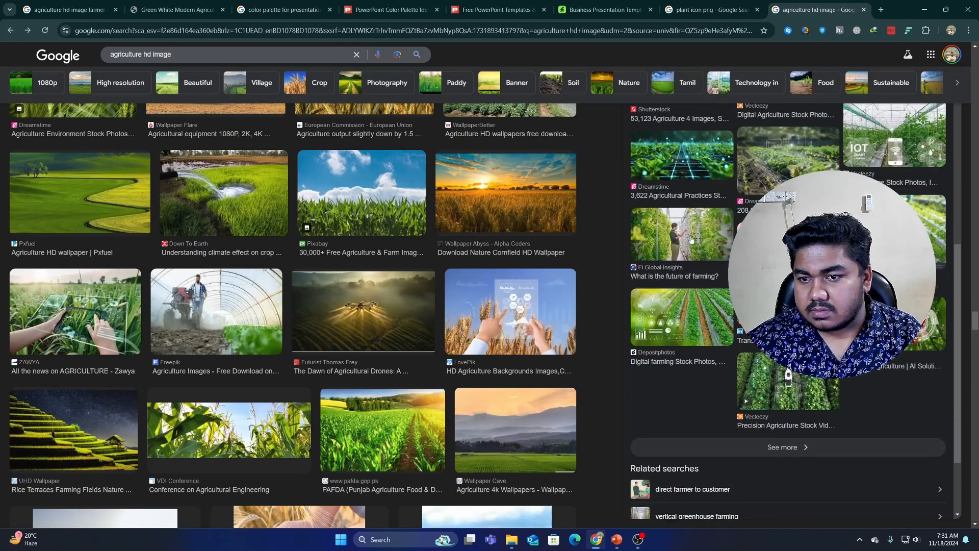
{"action": "left_click", "coordinate": [691, 239]}
{"action": "scroll", "coordinate": [765, 280], "scroll_direction": "down", "scroll_amount": 5}
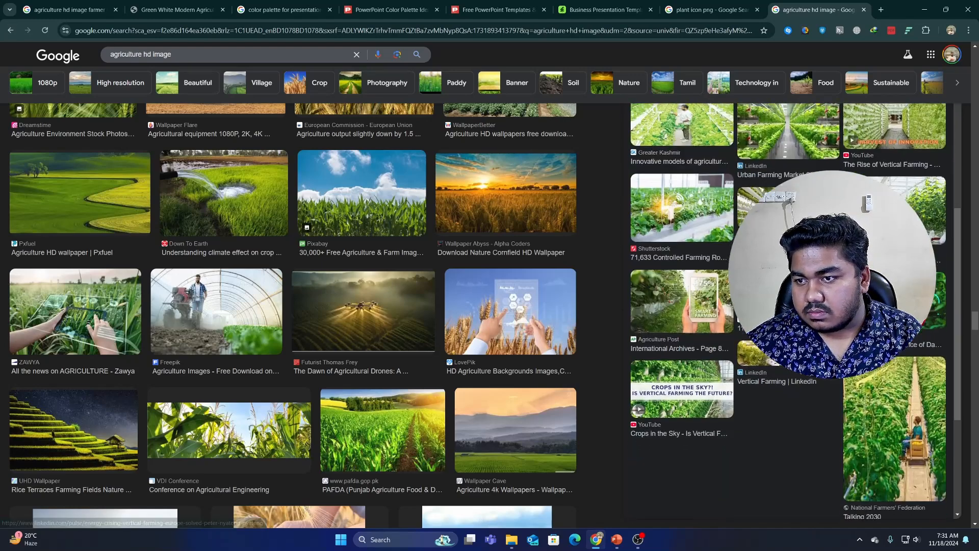
{"action": "scroll", "coordinate": [788, 306], "scroll_direction": "down", "scroll_amount": 2}
Look over the main agriculture image results again and return to their beginning.
{"action": "scroll", "coordinate": [431, 290], "scroll_direction": "down", "scroll_amount": 20}
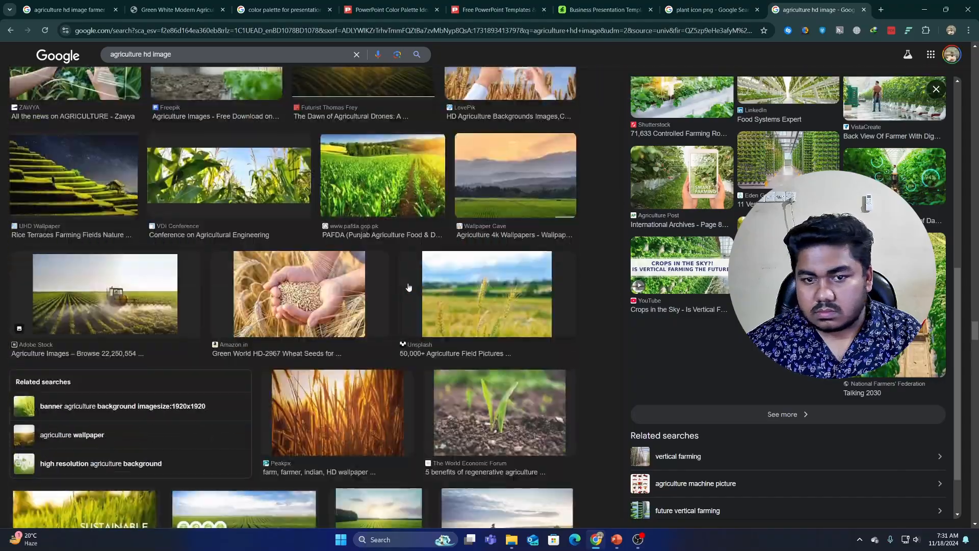
{"action": "scroll", "coordinate": [423, 287], "scroll_direction": "down", "scroll_amount": 20}
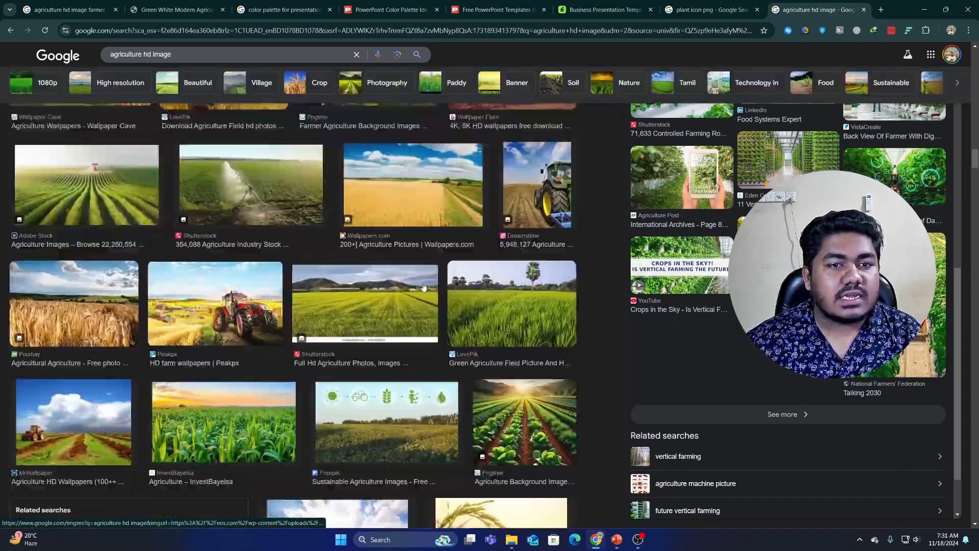
{"action": "scroll", "coordinate": [423, 288], "scroll_direction": "up", "scroll_amount": 15}
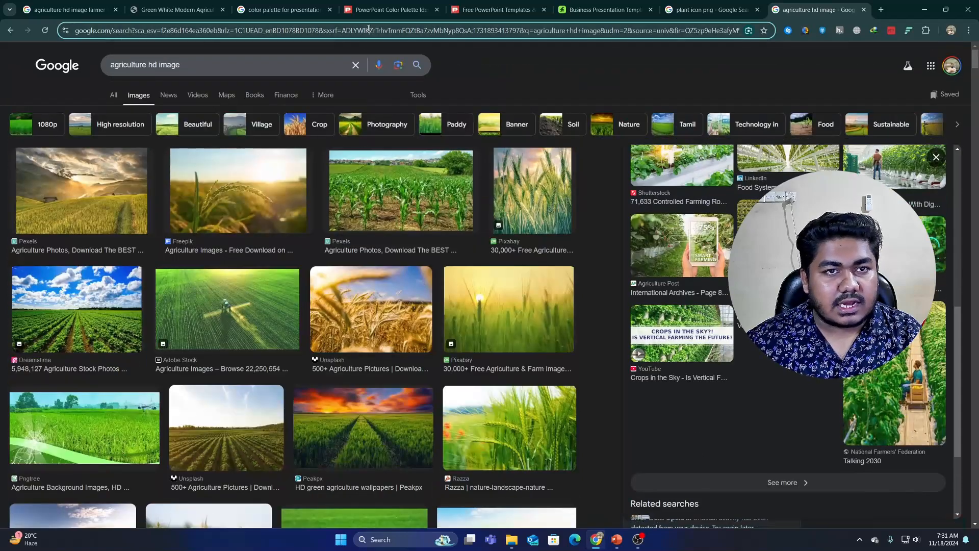
Search Google Images for "app screenshot" and look over the results for a phone screen image.
{"action": "left_click", "coordinate": [368, 26]}
{"action": "type", "text": "ap"}
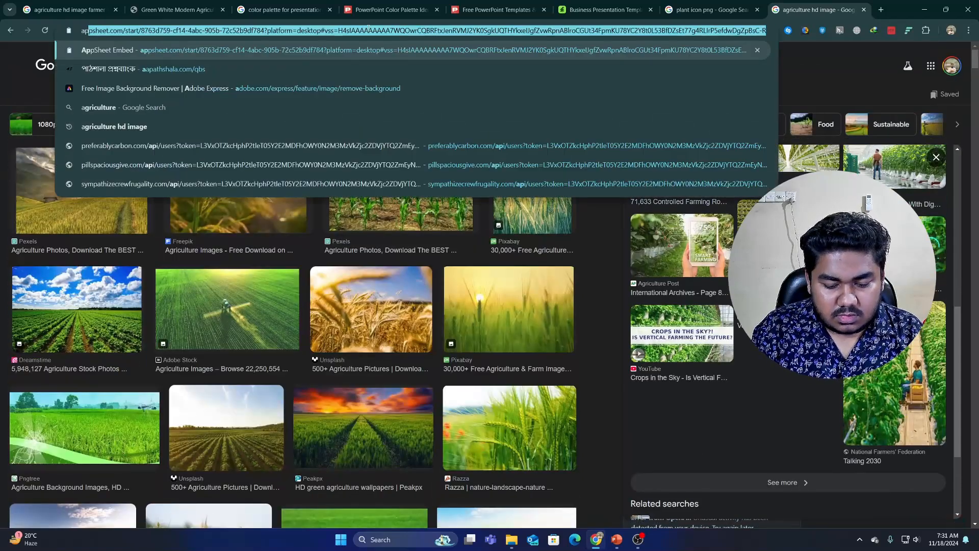
{"action": "type", "text": "p screen"}
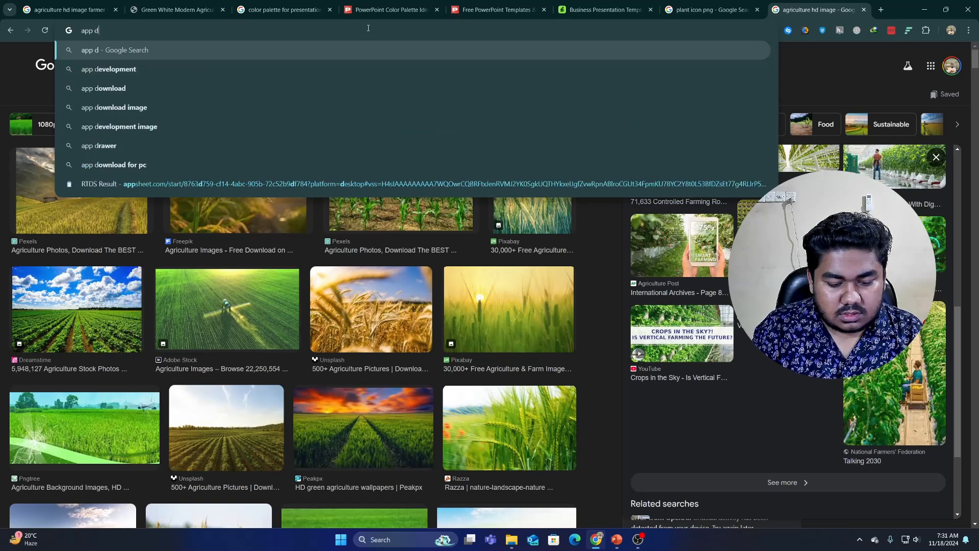
{"action": "type", "text": "shot"}
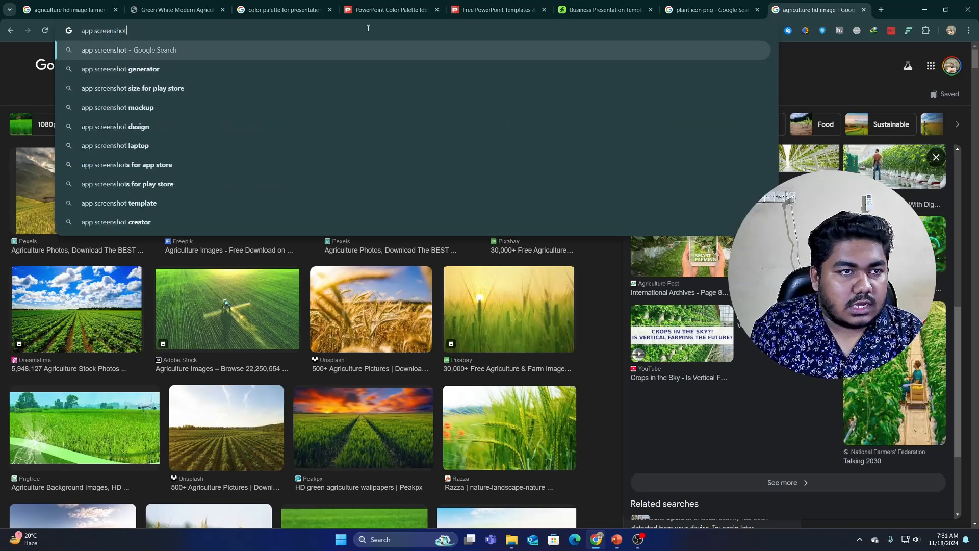
{"action": "key", "text": "Return"}
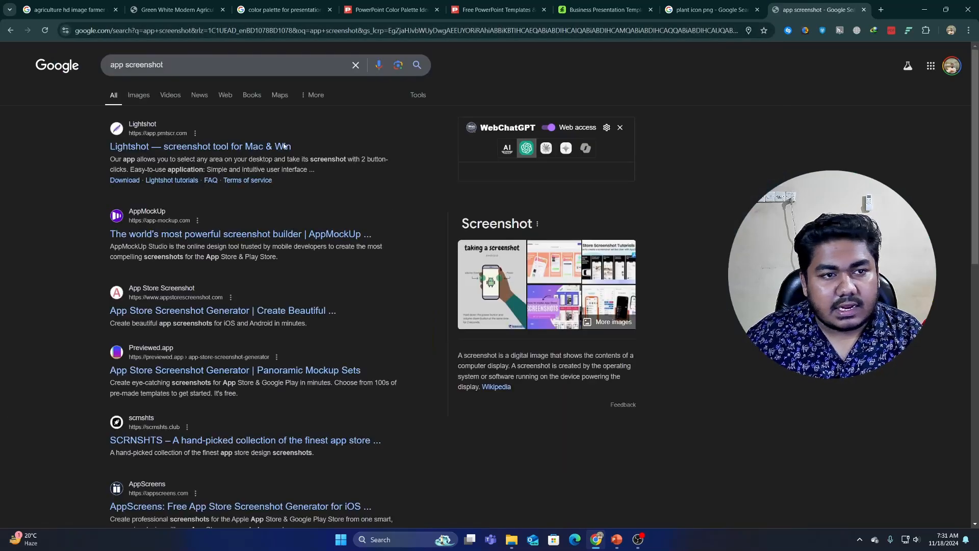
{"action": "left_click", "coordinate": [137, 95]}
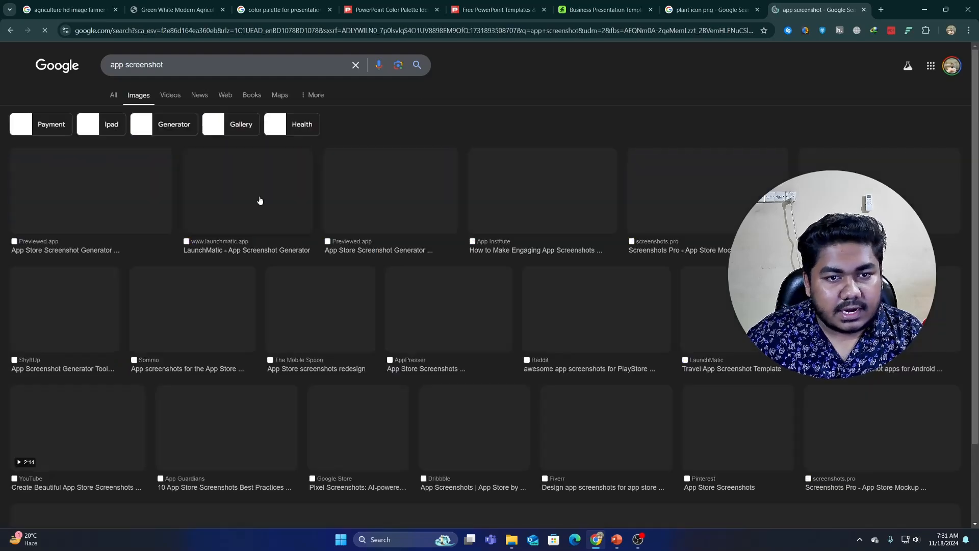
{"action": "scroll", "coordinate": [330, 245], "scroll_direction": "down", "scroll_amount": 2}
{"action": "scroll", "coordinate": [331, 245], "scroll_direction": "down", "scroll_amount": 18}
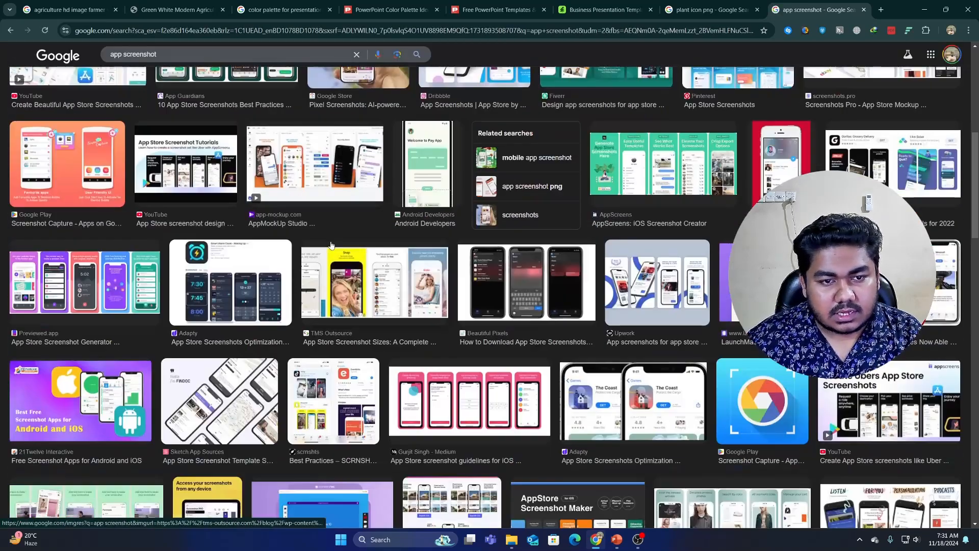
{"action": "scroll", "coordinate": [330, 245], "scroll_direction": "down", "scroll_amount": 15}
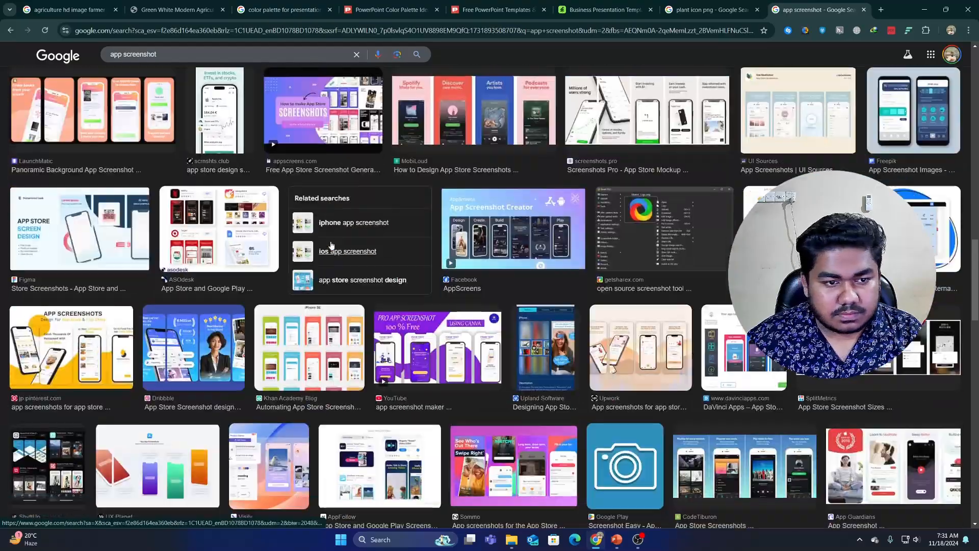
{"action": "scroll", "coordinate": [331, 245], "scroll_direction": "down", "scroll_amount": 15}
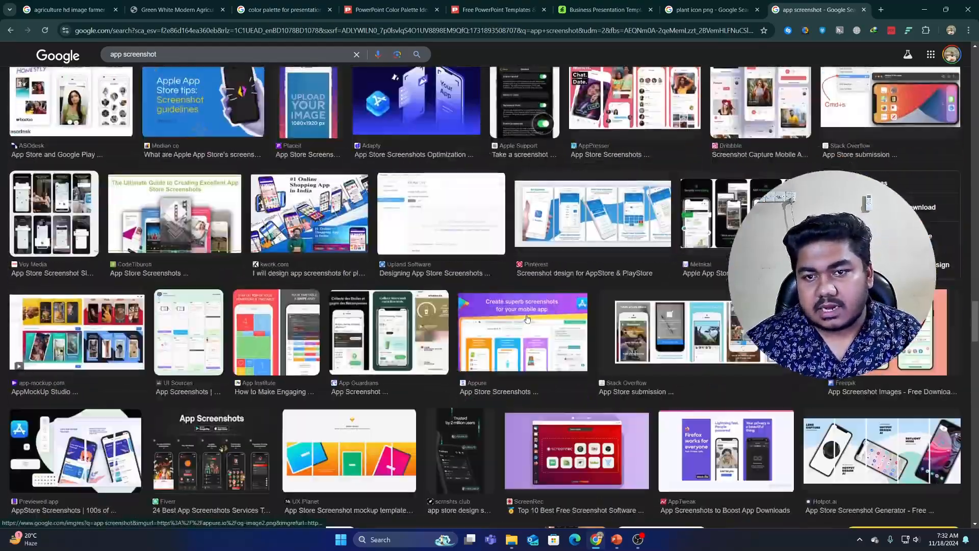
{"action": "scroll", "coordinate": [510, 306], "scroll_direction": "down", "scroll_amount": 15}
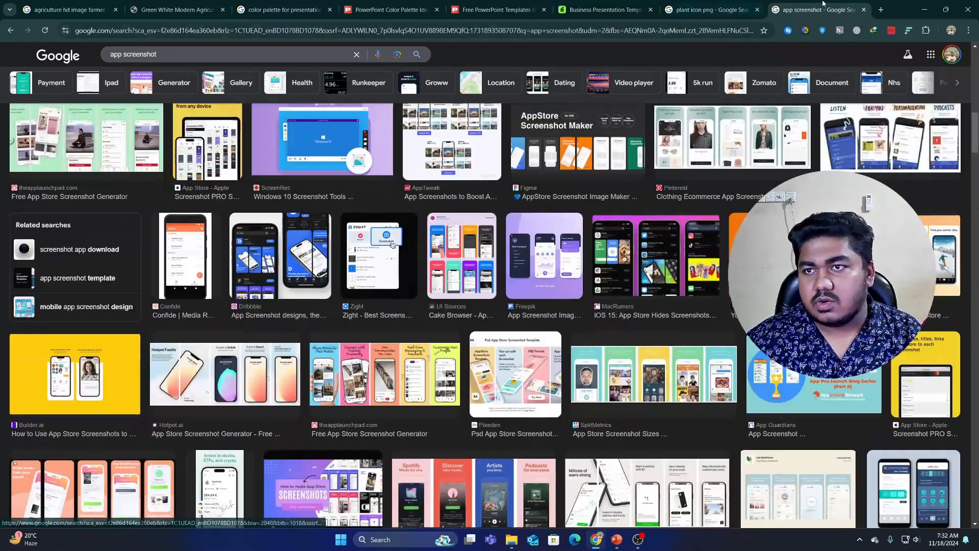
Search Google for "freepik" and open the Freepik home page.
{"action": "left_click", "coordinate": [724, 31]}
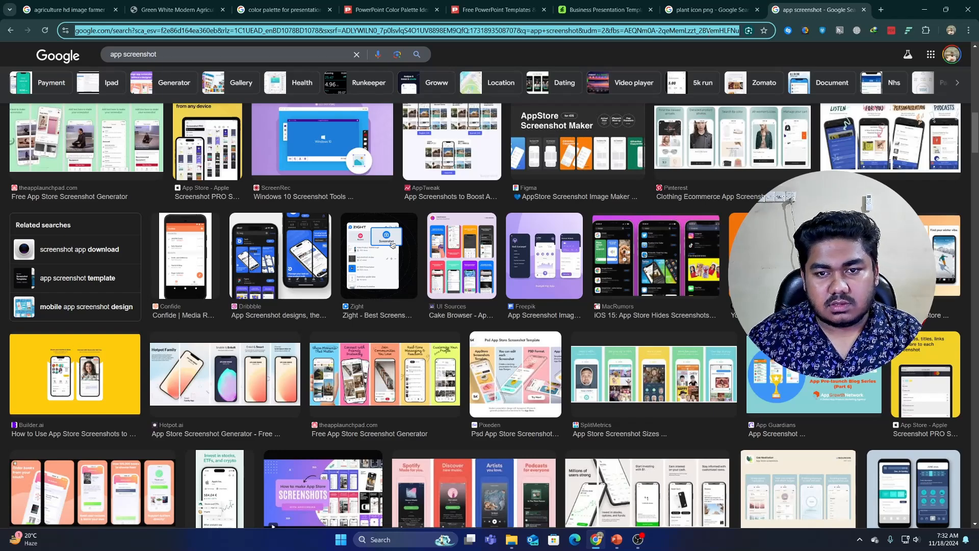
{"action": "type", "text": "wa"}
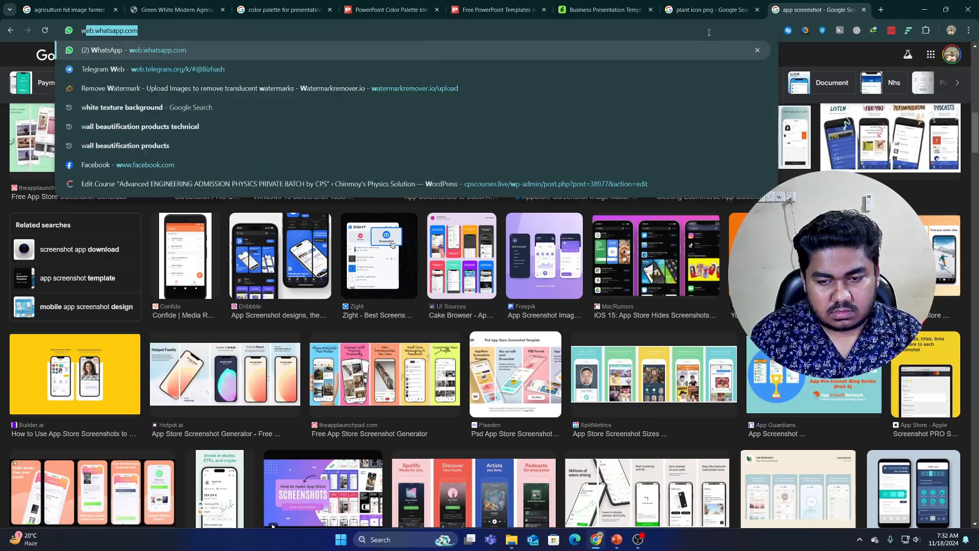
{"action": "key", "text": "BackSpace"}
{"action": "key", "text": "BackSpace"}
{"action": "key", "text": "BackSpace"}
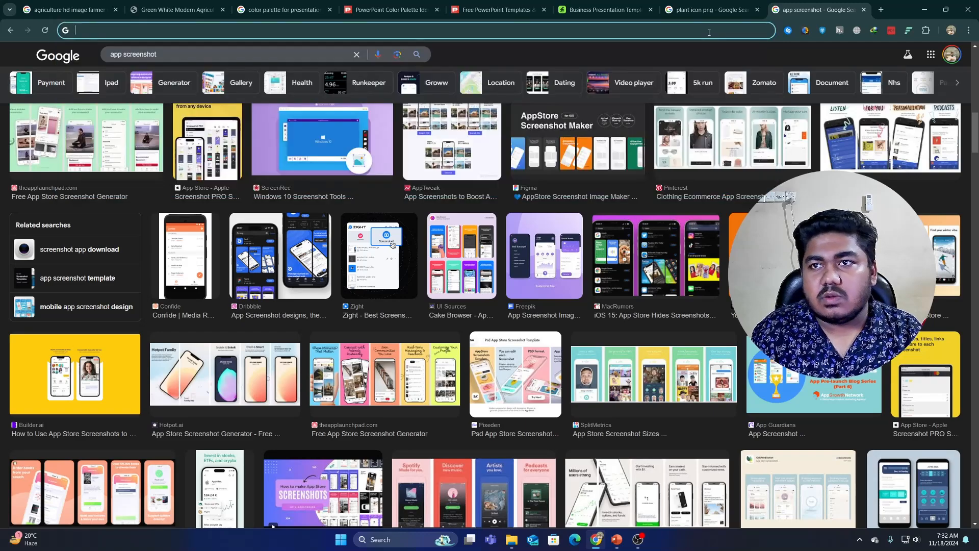
{"action": "type", "text": "free"}
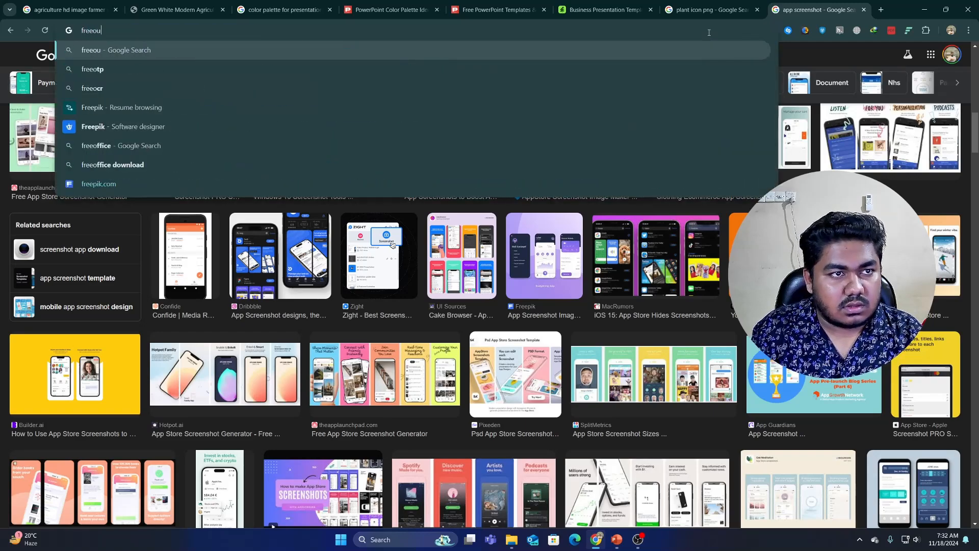
{"action": "type", "text": "pik"}
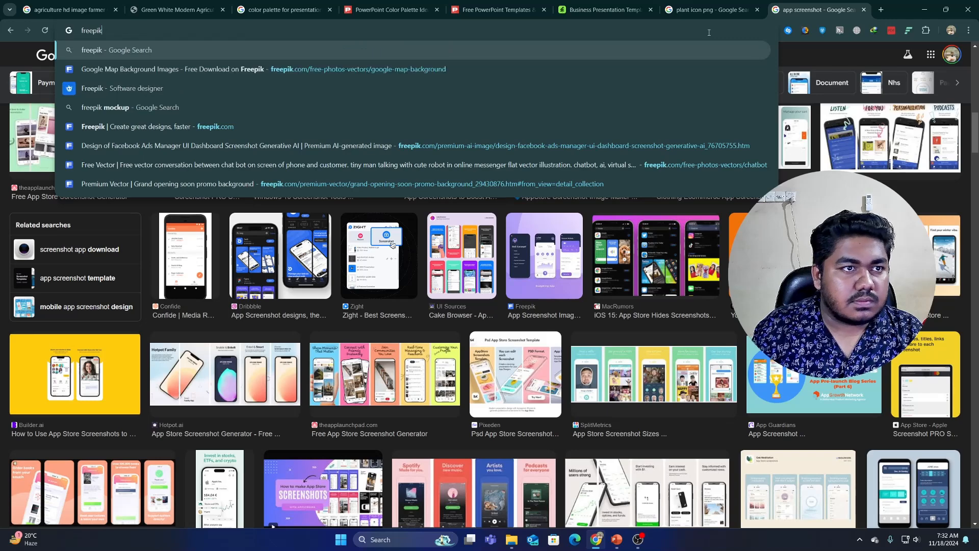
{"action": "key", "text": "Return"}
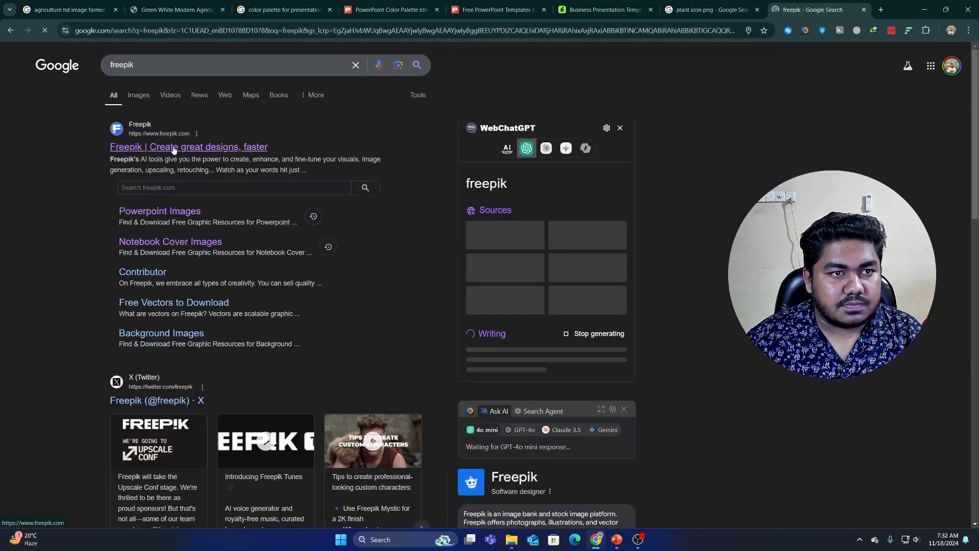
{"action": "left_click", "coordinate": [174, 147]}
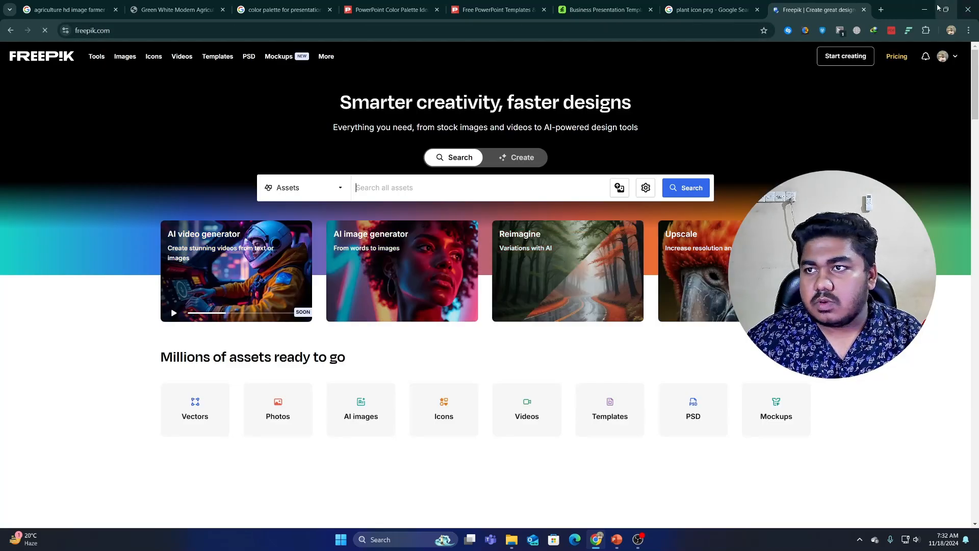
Narrow the browser window to a phone-like width so Freepik shows its mobile layout, and place it over the slide's phone outline.
{"action": "left_click", "coordinate": [939, 8]}
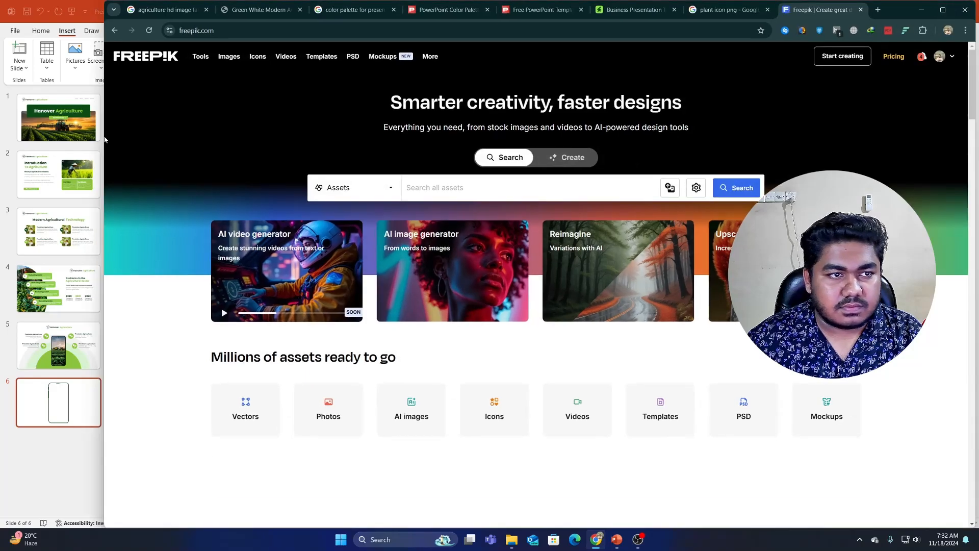
{"action": "left_click_drag", "start_coordinate": [105, 139], "coordinate": [738, 150]}
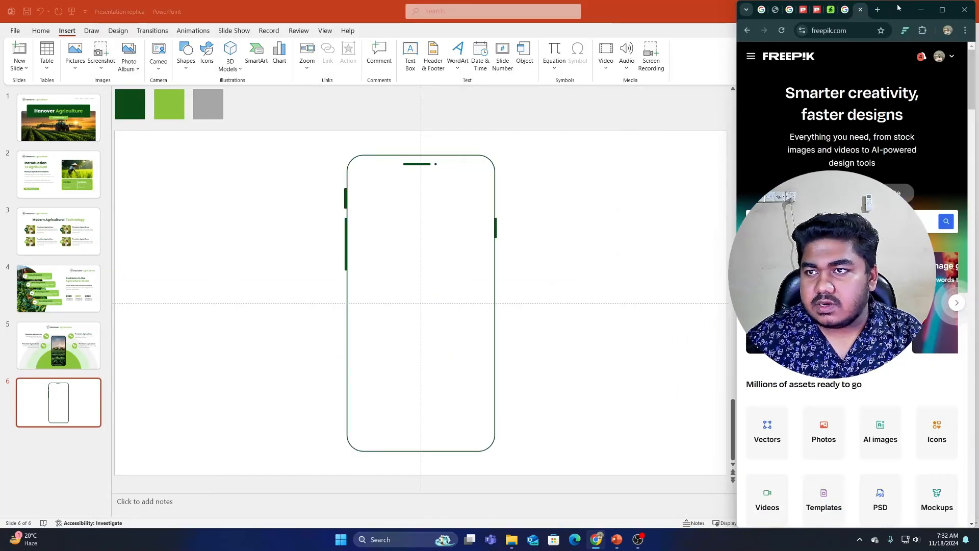
{"action": "left_click_drag", "start_coordinate": [898, 8], "coordinate": [516, 15]}
{"action": "scroll", "coordinate": [483, 267], "scroll_direction": "down", "scroll_amount": 3}
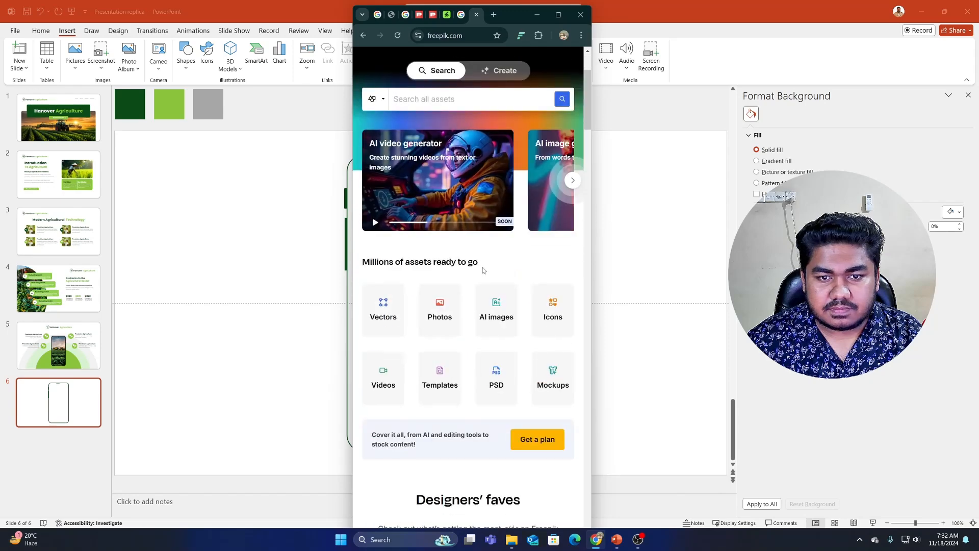
{"action": "scroll", "coordinate": [482, 267], "scroll_direction": "up", "scroll_amount": 3}
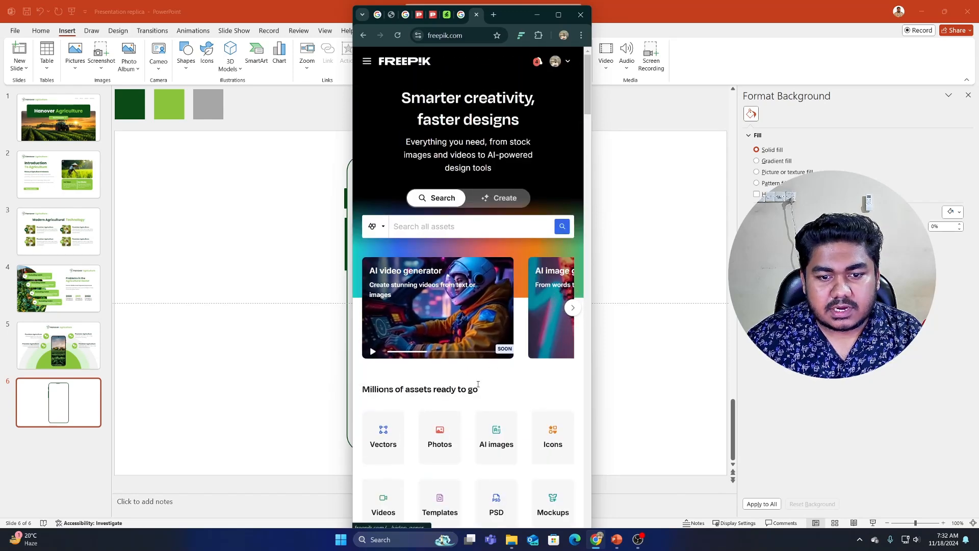
{"action": "left_click_drag", "start_coordinate": [509, 8], "coordinate": [509, 0]}
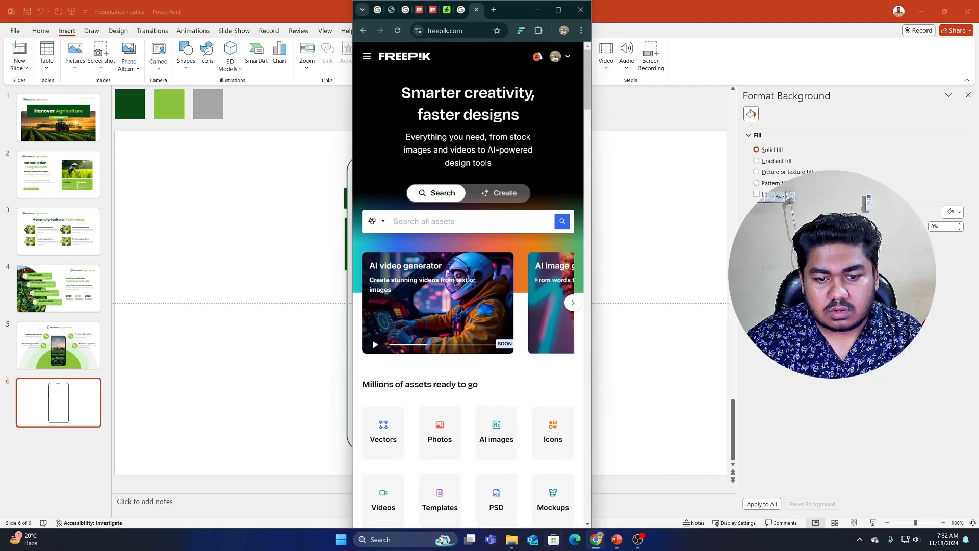
Capture the visible Freepik mobile page, without the browser's address bar, using Snipping Tool and copy the capture.
{"action": "left_click", "coordinate": [420, 535]}
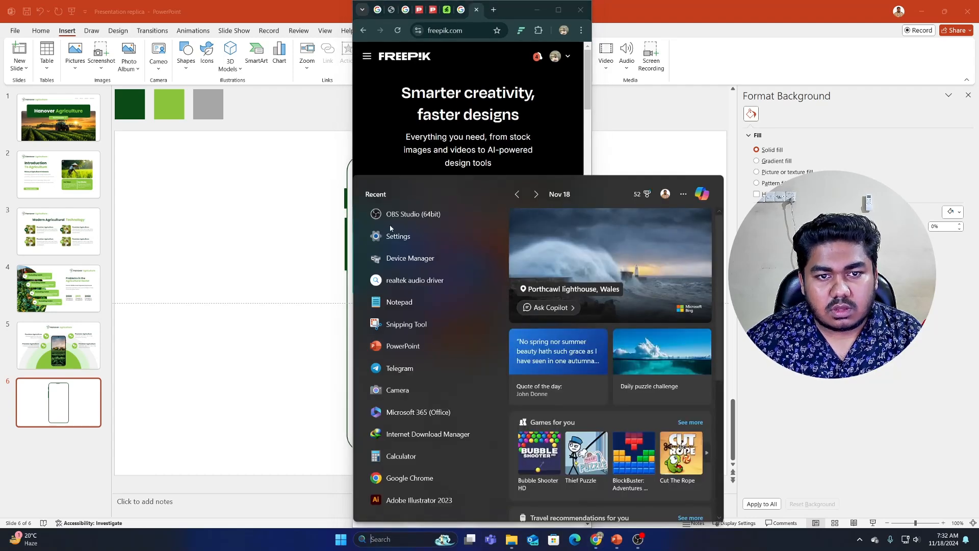
{"action": "left_click", "coordinate": [407, 324]}
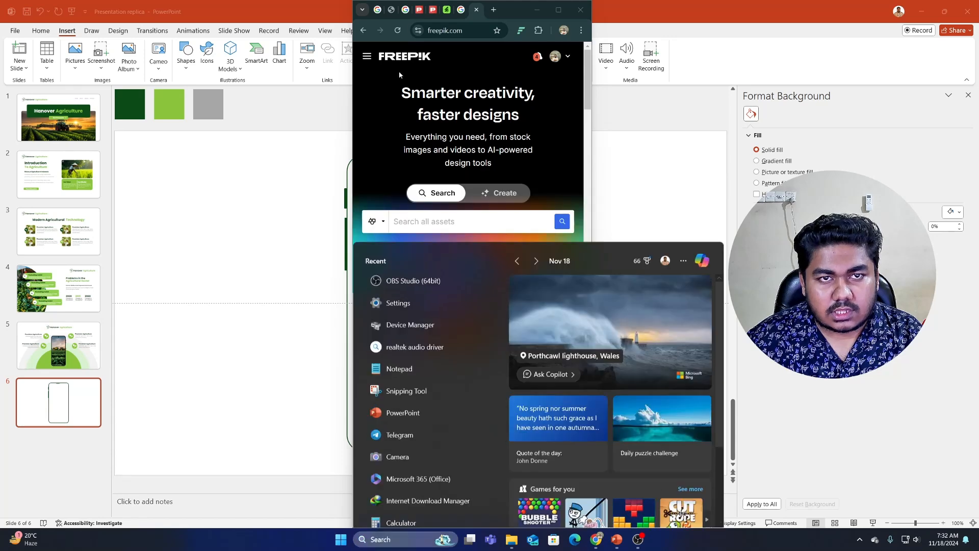
{"action": "left_click", "coordinate": [365, 106]}
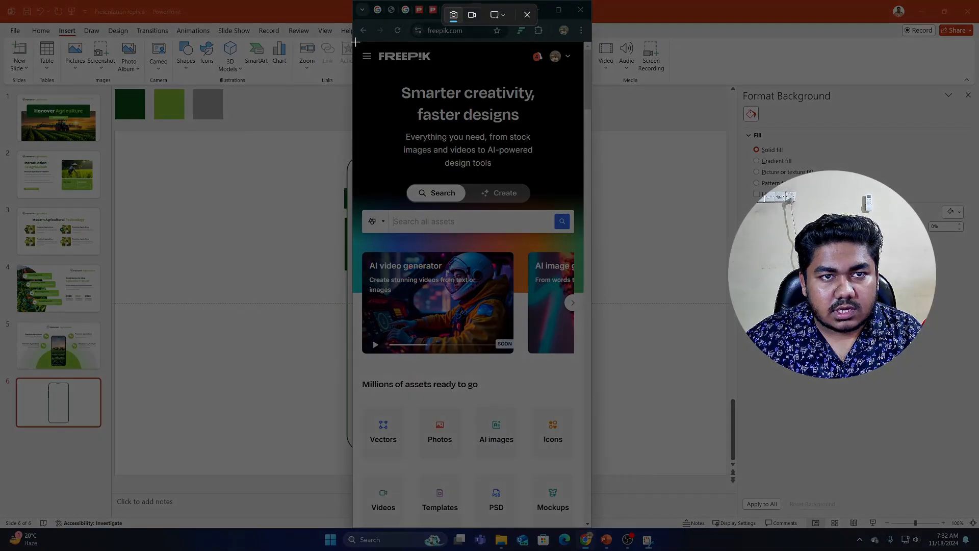
{"action": "left_click_drag", "start_coordinate": [354, 41], "coordinate": [586, 526]}
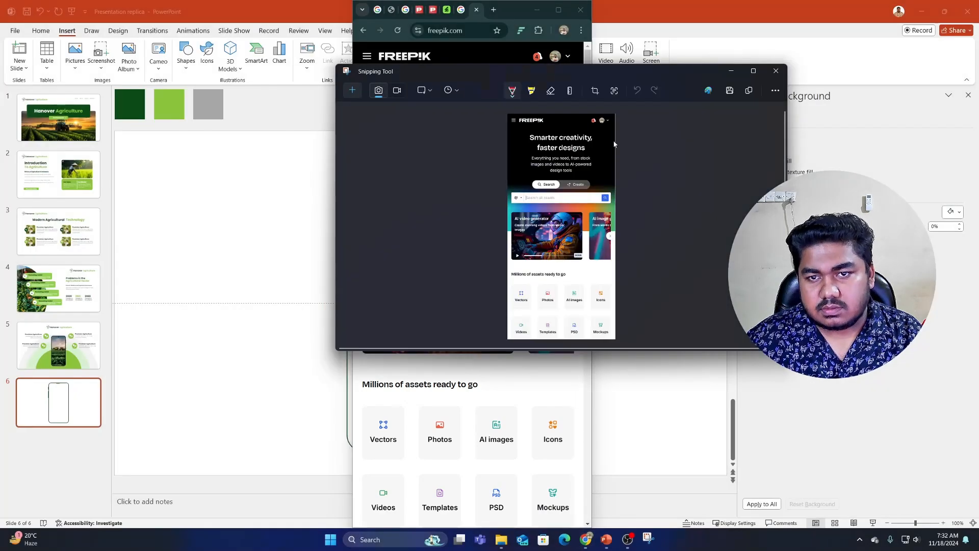
{"action": "left_click", "coordinate": [749, 91]}
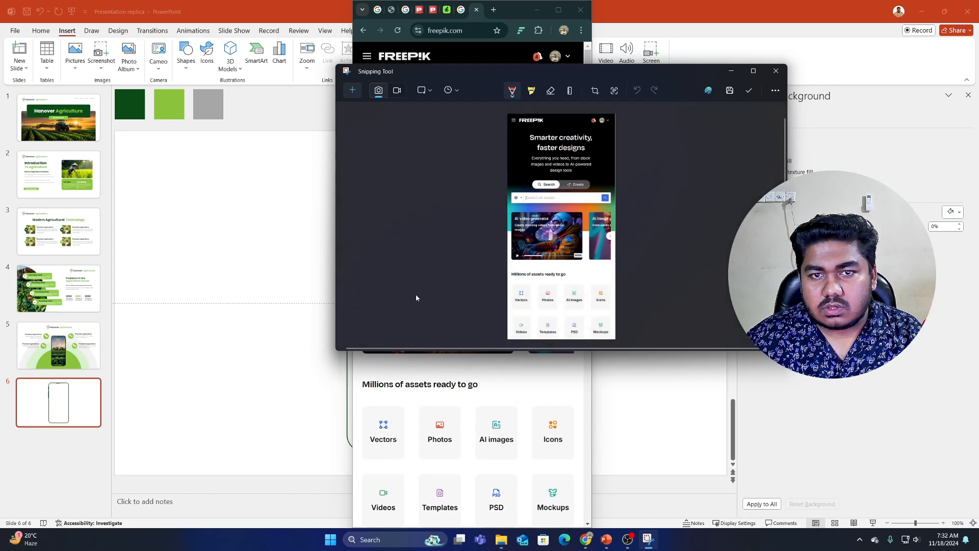
Switch to PowerPoint, paste the Freepik screenshot onto slide 6 and shift it to the right of the slide's centre.
{"action": "left_click", "coordinate": [307, 242]}
{"action": "right_click", "coordinate": [564, 168]}
{"action": "left_click", "coordinate": [600, 204]}
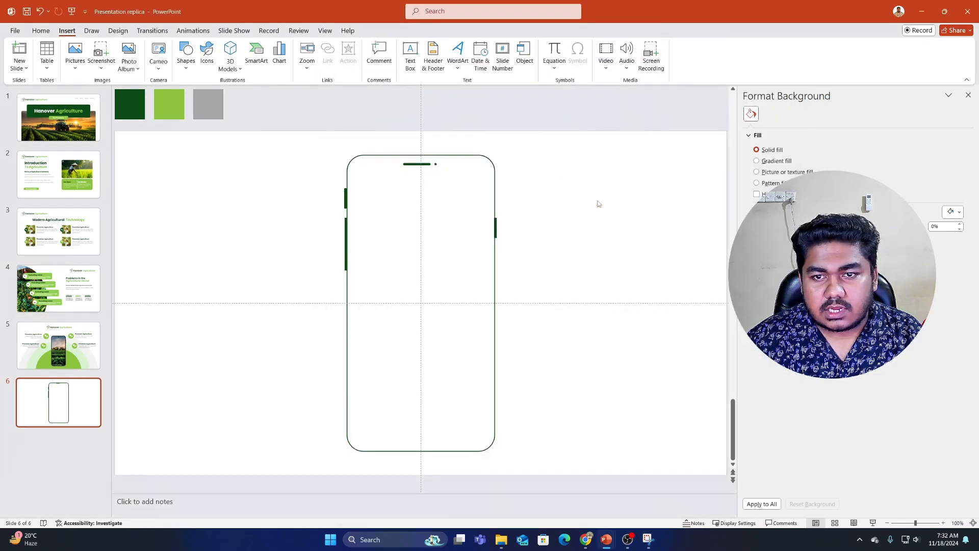
{"action": "left_click_drag", "start_coordinate": [449, 291], "coordinate": [522, 291]}
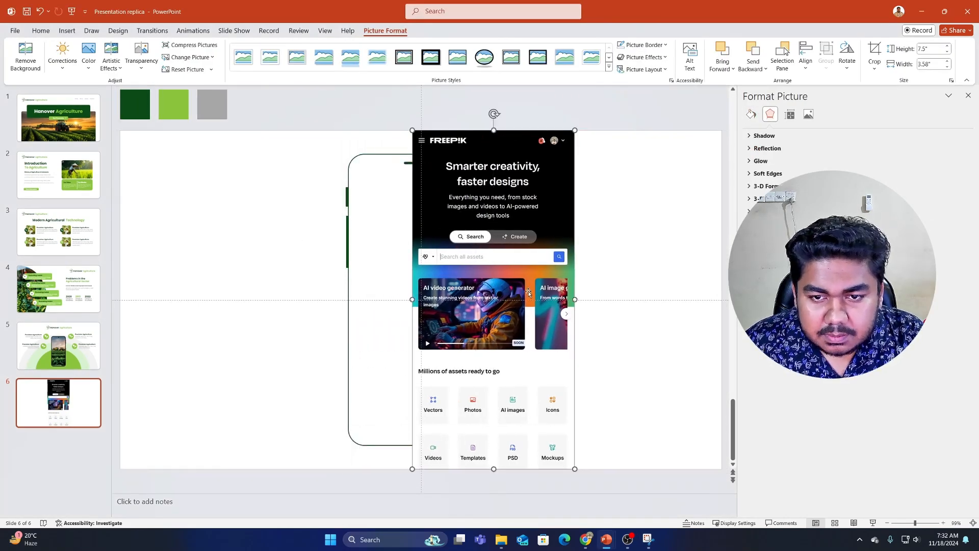
Crop the thin strip off the screenshot's right edge, reducing the picture's width to 3.53".
{"action": "right_click", "coordinate": [542, 273]}
{"action": "left_click", "coordinate": [571, 244]}
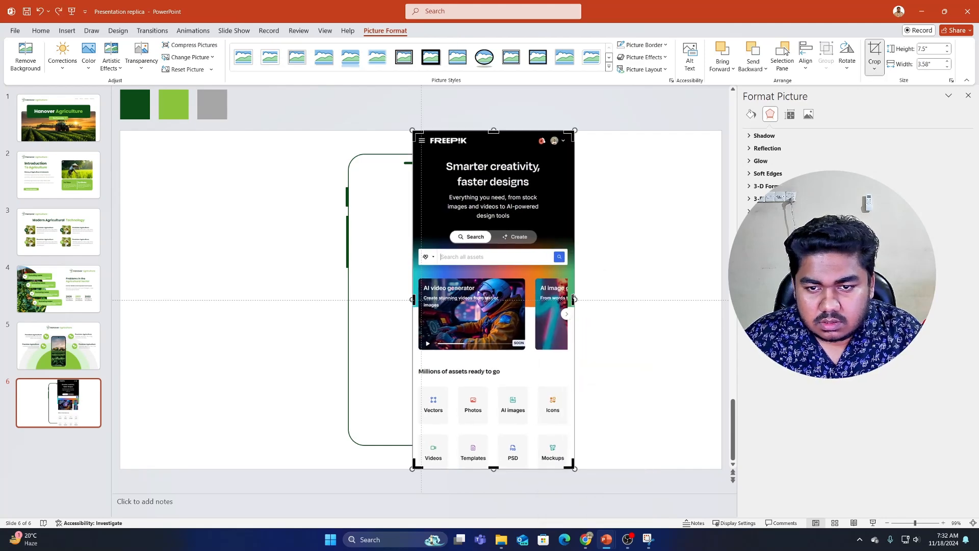
{"action": "scroll", "coordinate": [582, 299], "scroll_direction": "up", "scroll_amount": 2}
{"action": "scroll", "coordinate": [582, 299], "scroll_direction": "up", "scroll_amount": 2}
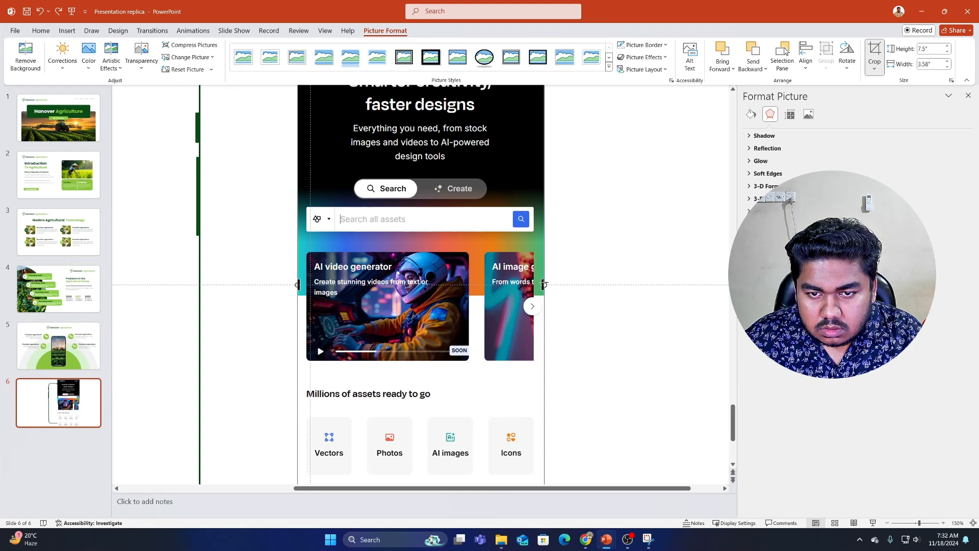
{"action": "left_click_drag", "start_coordinate": [543, 284], "coordinate": [545, 284]}
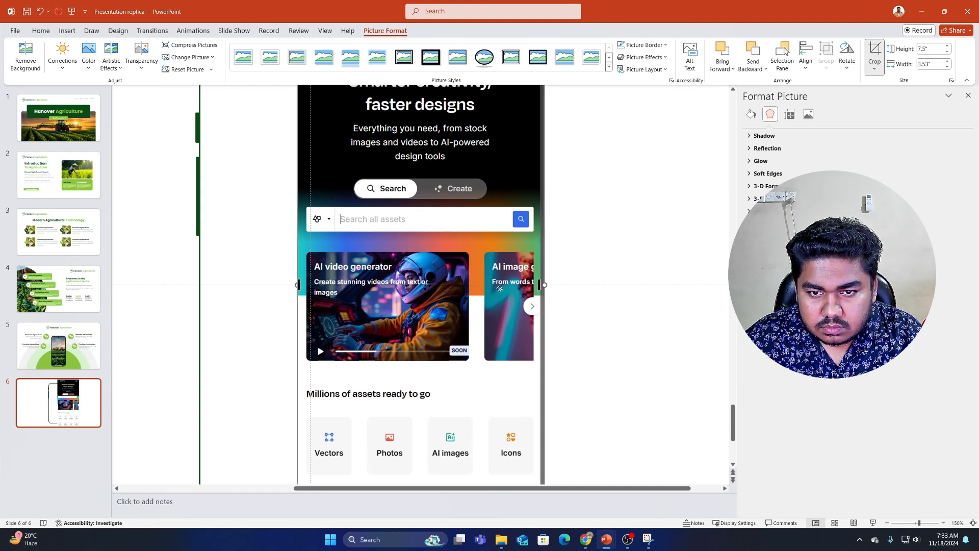
{"action": "left_click", "coordinate": [609, 275]}
{"action": "scroll", "coordinate": [518, 275], "scroll_direction": "down", "scroll_amount": 7}
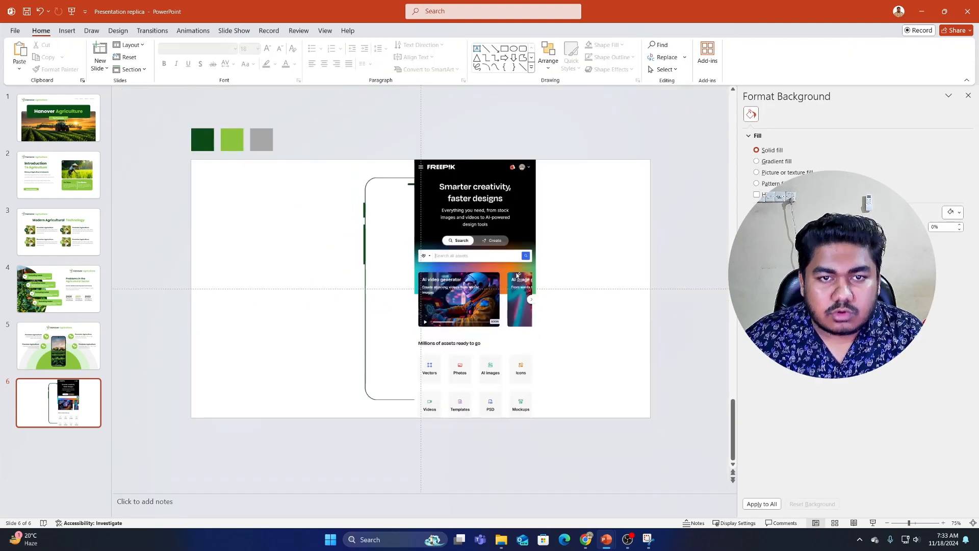
Place the Freepik screenshot over the phone outline on slide 6 and scale it down to about 3.17" wide, matching the outline.
{"action": "left_click", "coordinate": [518, 276]}
{"action": "left_click_drag", "start_coordinate": [464, 197], "coordinate": [409, 210]}
{"action": "left_click_drag", "start_coordinate": [425, 283], "coordinate": [432, 276]}
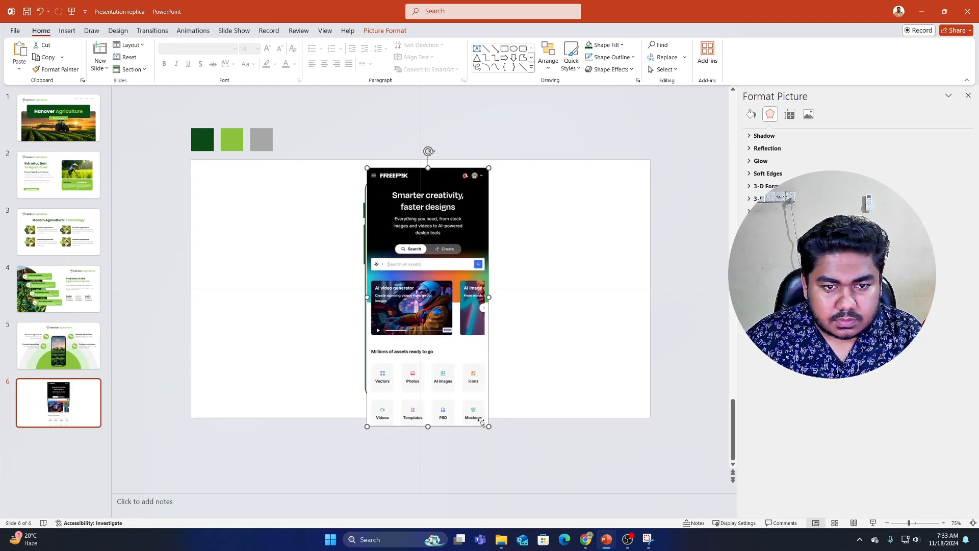
{"action": "left_click_drag", "start_coordinate": [489, 426], "coordinate": [475, 400]}
{"action": "scroll", "coordinate": [470, 379], "scroll_direction": "up", "scroll_amount": 3}
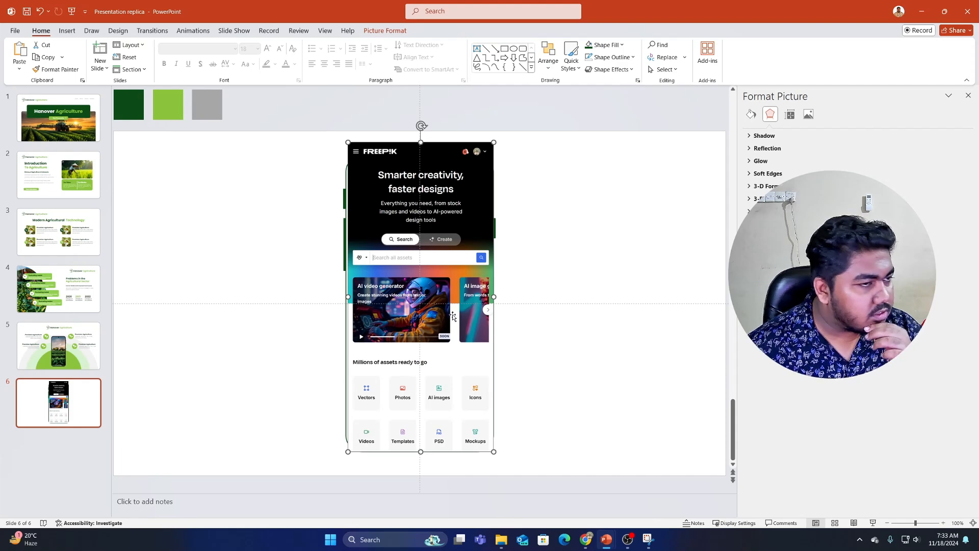
Shift the screenshot below the phone's speaker and crop the header strip with the FREEPIK logo off its upper edge.
{"action": "left_click_drag", "start_coordinate": [453, 249], "coordinate": [461, 273]}
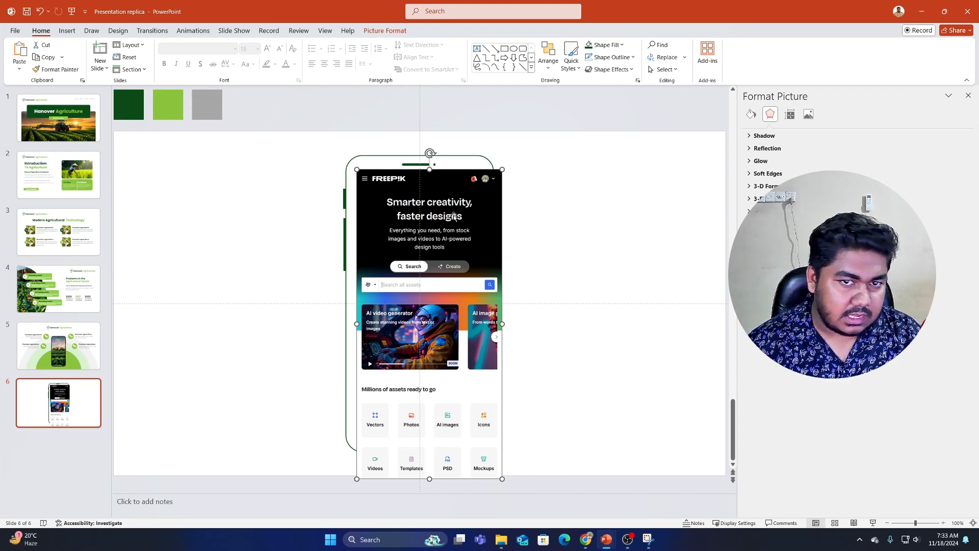
{"action": "left_click_drag", "start_coordinate": [433, 230], "coordinate": [422, 261]}
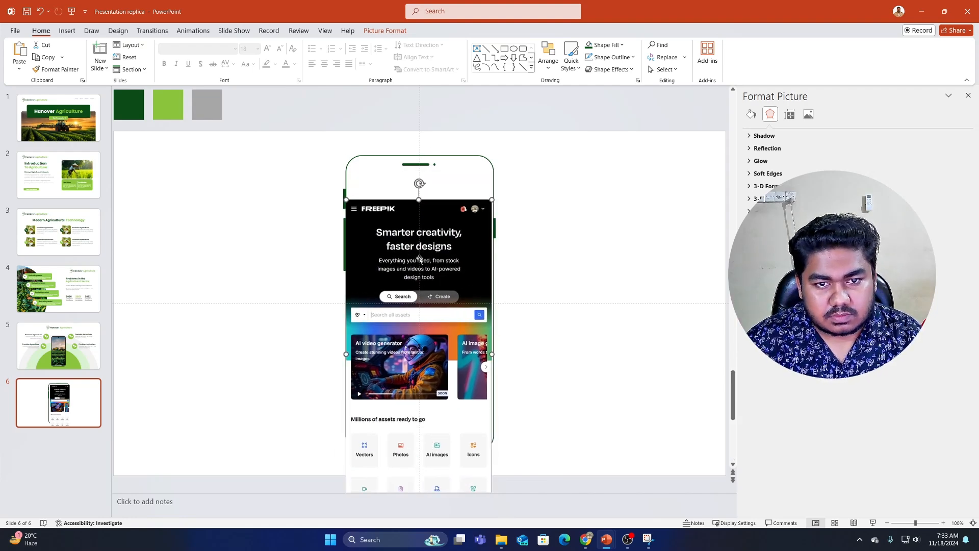
{"action": "right_click", "coordinate": [414, 215]}
{"action": "left_click", "coordinate": [430, 202]}
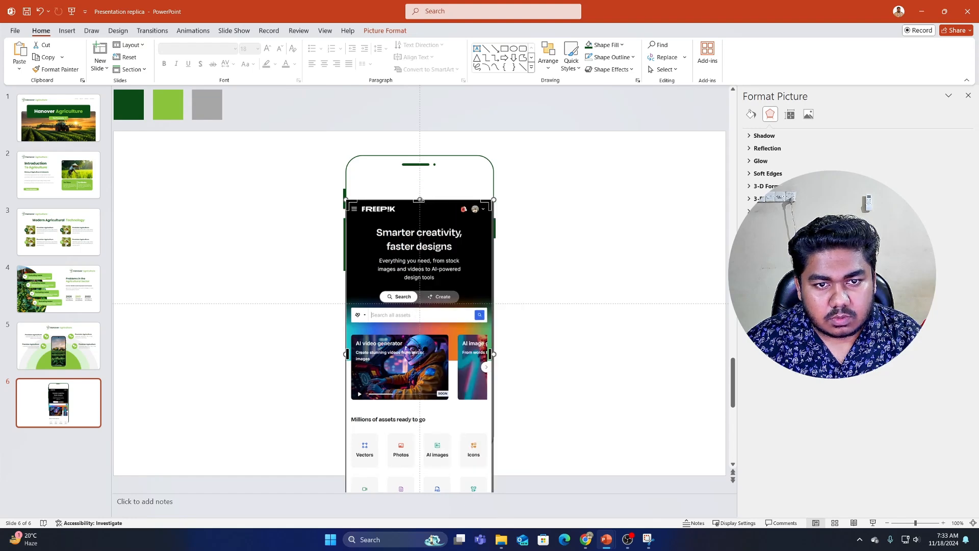
{"action": "left_click_drag", "start_coordinate": [420, 200], "coordinate": [419, 213]}
{"action": "left_click", "coordinate": [573, 218]}
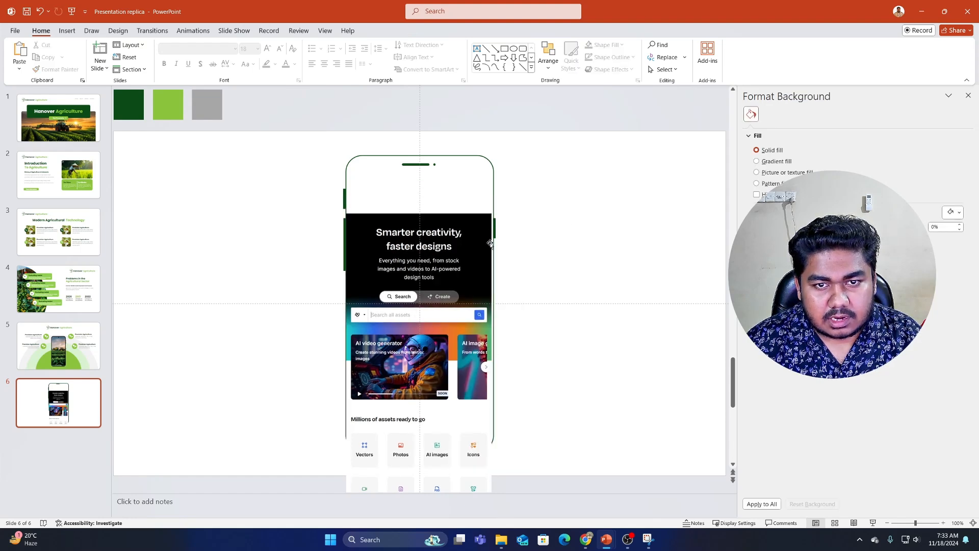
Move the cropped screenshot back up inside the phone outline, with its upper edge just below the outline's upper edge.
{"action": "left_click_drag", "start_coordinate": [437, 265], "coordinate": [438, 209]}
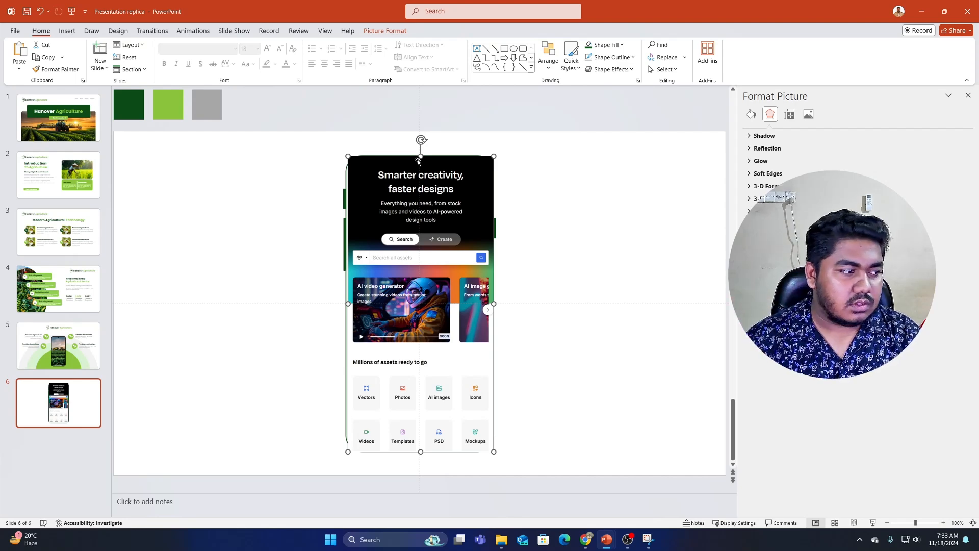
{"action": "scroll", "coordinate": [469, 209], "scroll_direction": "up", "scroll_amount": 5}
{"action": "scroll", "coordinate": [498, 249], "scroll_direction": "up", "scroll_amount": 3}
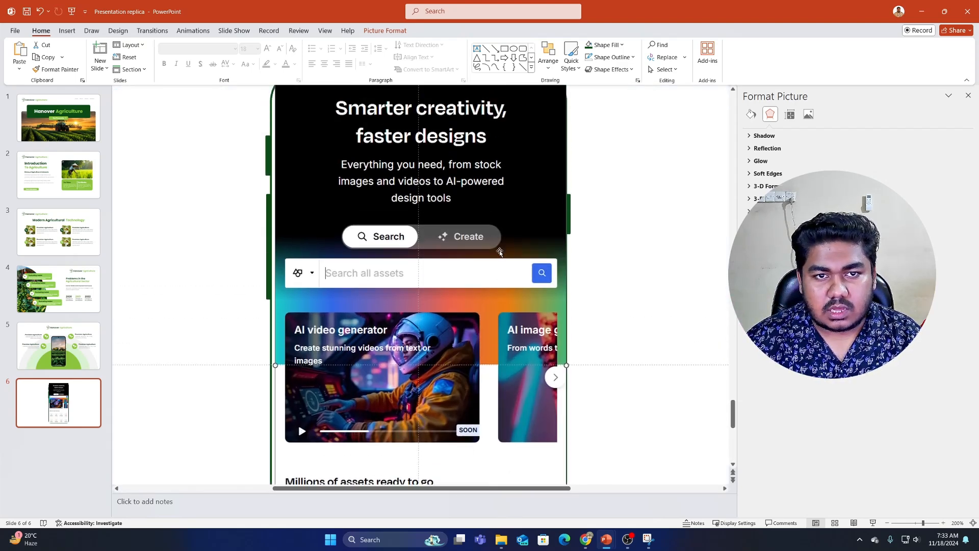
{"action": "left_click_drag", "start_coordinate": [500, 168], "coordinate": [503, 183]}
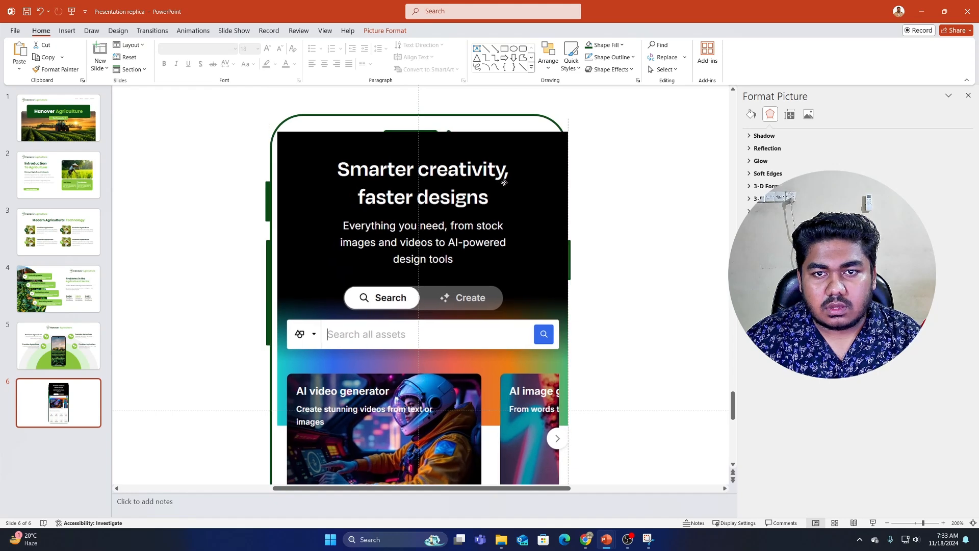
Crop the screenshot to a rounded rectangle shape and align its upper-left corner inside the phone outline with an even margin.
{"action": "left_click", "coordinate": [385, 30]}
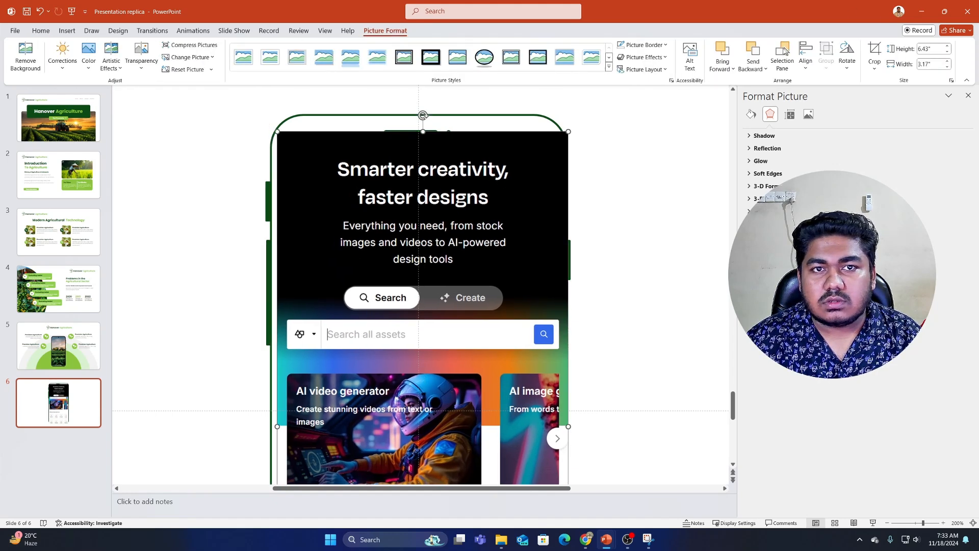
{"action": "left_click", "coordinate": [874, 63]}
{"action": "mouse_move", "coordinate": [886, 99]}
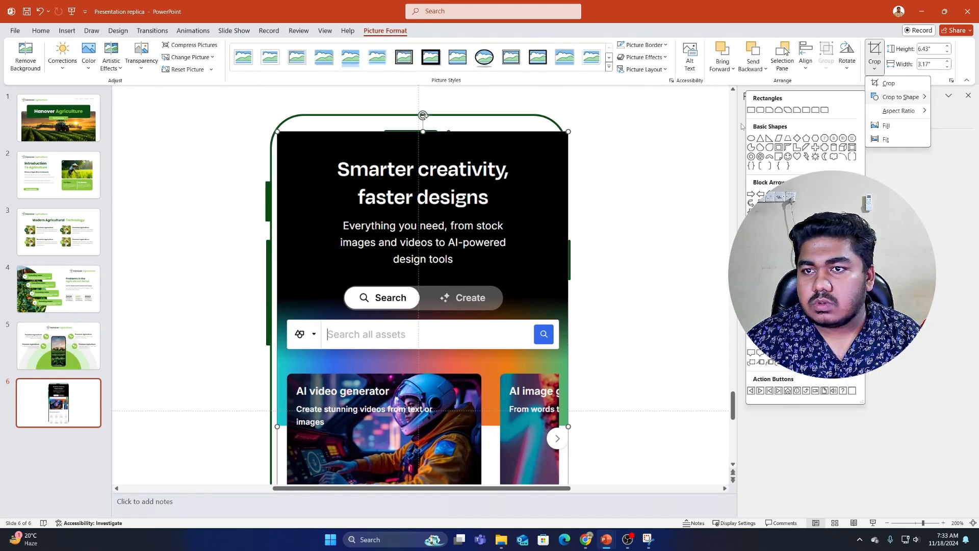
{"action": "left_click", "coordinate": [762, 112]}
{"action": "left_click_drag", "start_coordinate": [326, 131], "coordinate": [311, 145]}
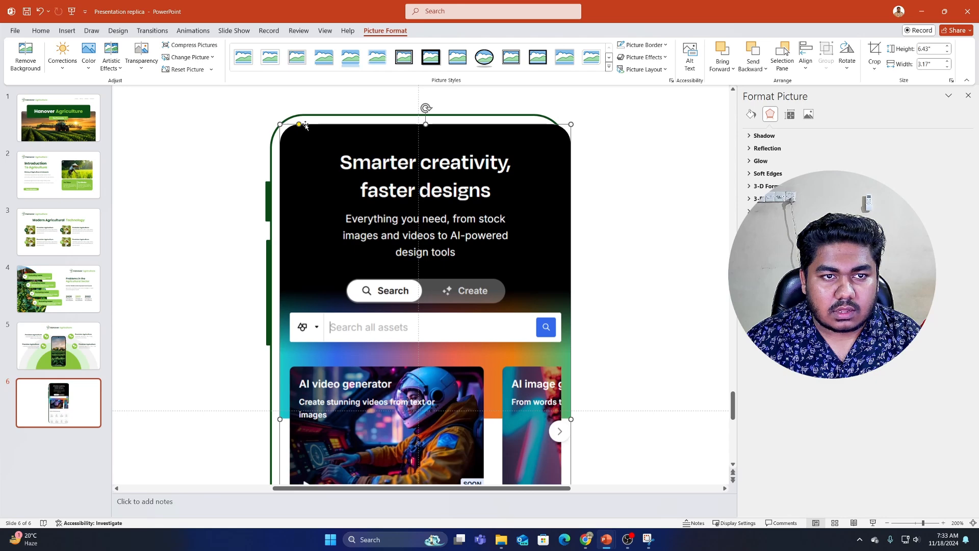
Increase the screenshot's corner rounding so its corners follow the curve of the phone outline.
{"action": "left_click", "coordinate": [299, 124]}
{"action": "scroll", "coordinate": [278, 140], "scroll_direction": "up", "scroll_amount": 2}
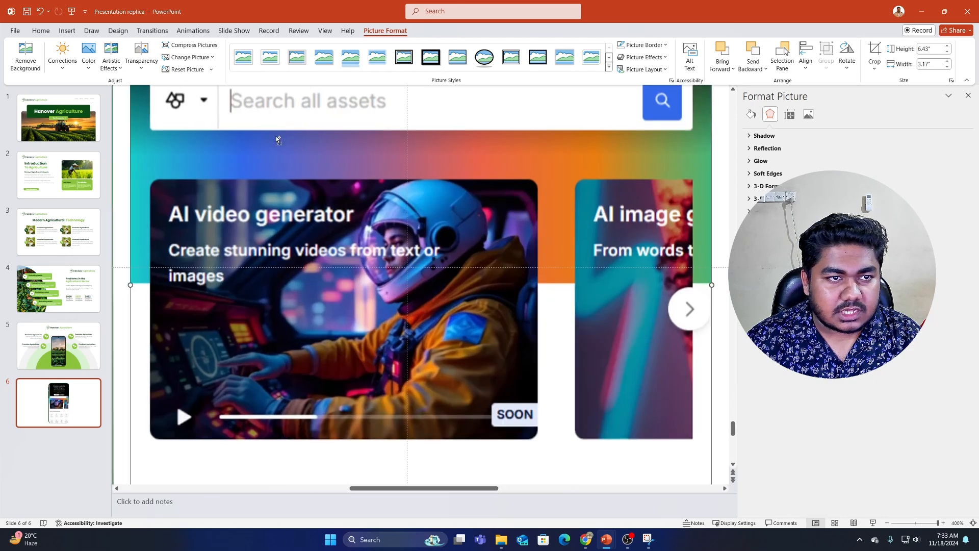
{"action": "scroll", "coordinate": [278, 140], "scroll_direction": "down", "scroll_amount": 4}
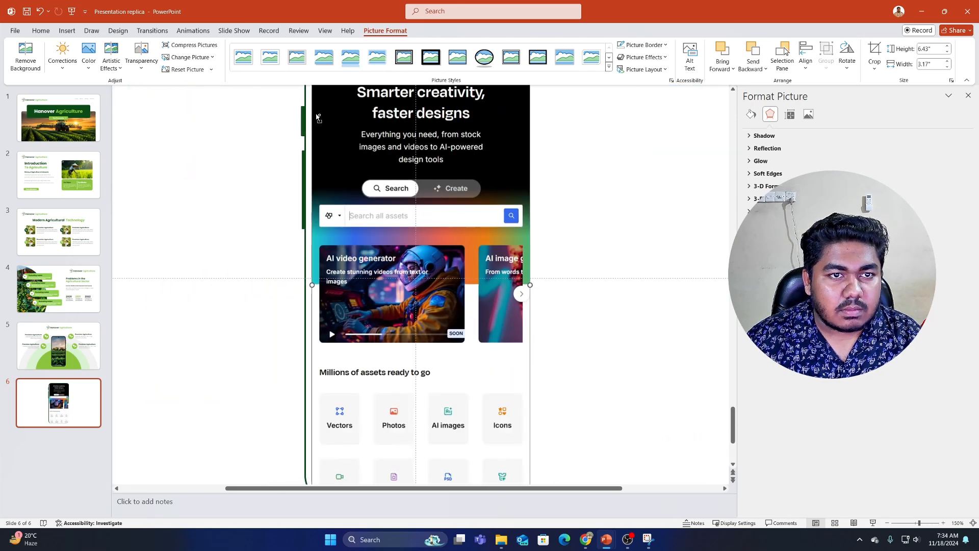
{"action": "scroll", "coordinate": [411, 105], "scroll_direction": "up", "scroll_amount": 3}
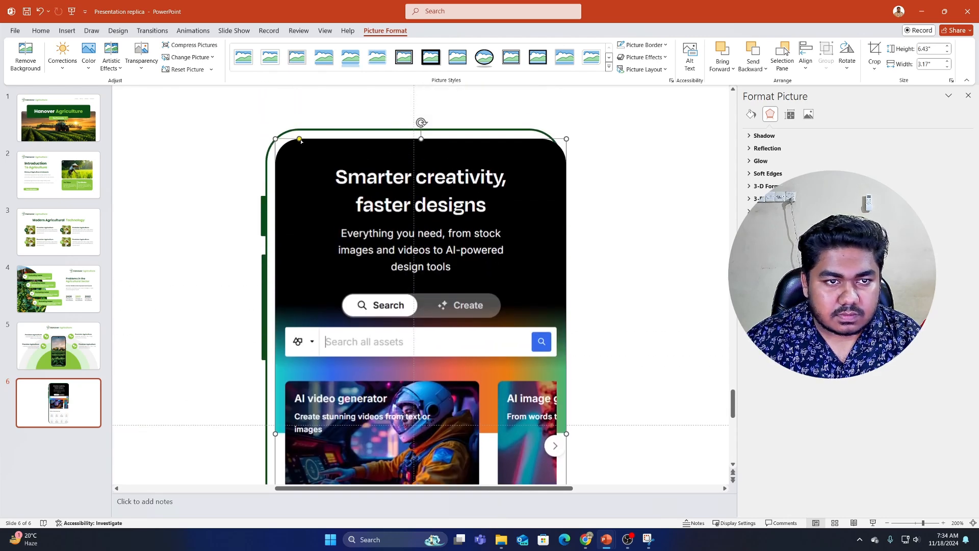
{"action": "left_click_drag", "start_coordinate": [300, 140], "coordinate": [305, 141]}
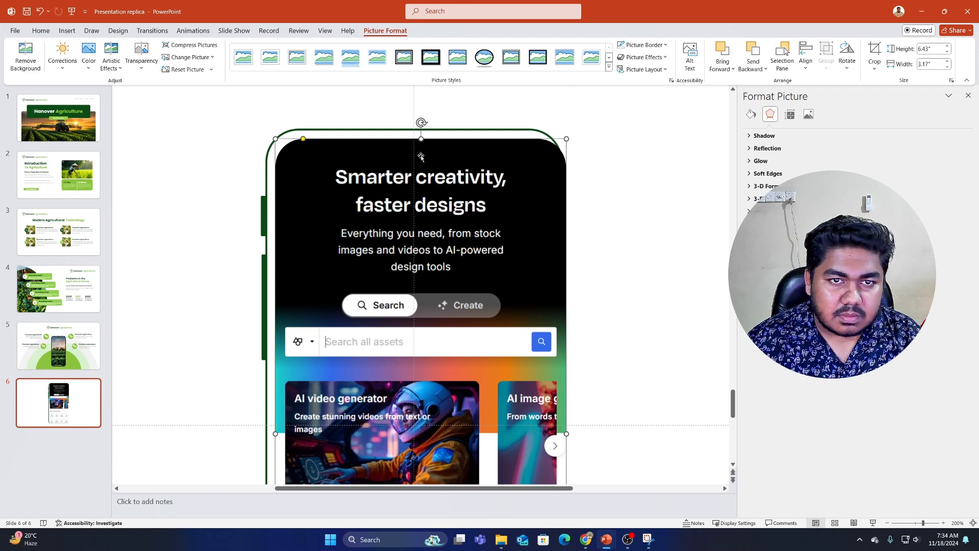
Scale the screenshot down to 6.17" high and 3.04" wide so it fits inside the phone outline with a border all round.
{"action": "scroll", "coordinate": [421, 157], "scroll_direction": "down", "scroll_amount": 5}
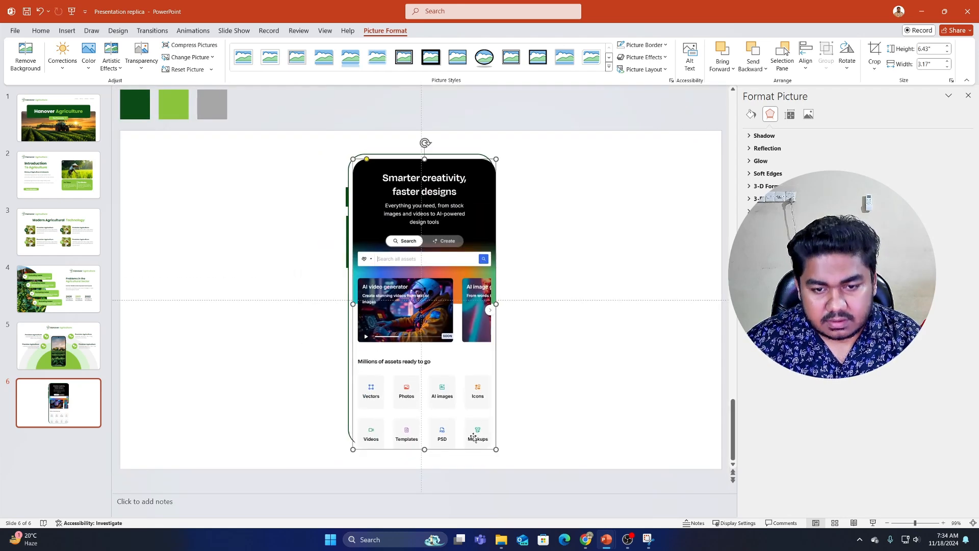
{"action": "left_click_drag", "start_coordinate": [494, 447], "coordinate": [479, 435]}
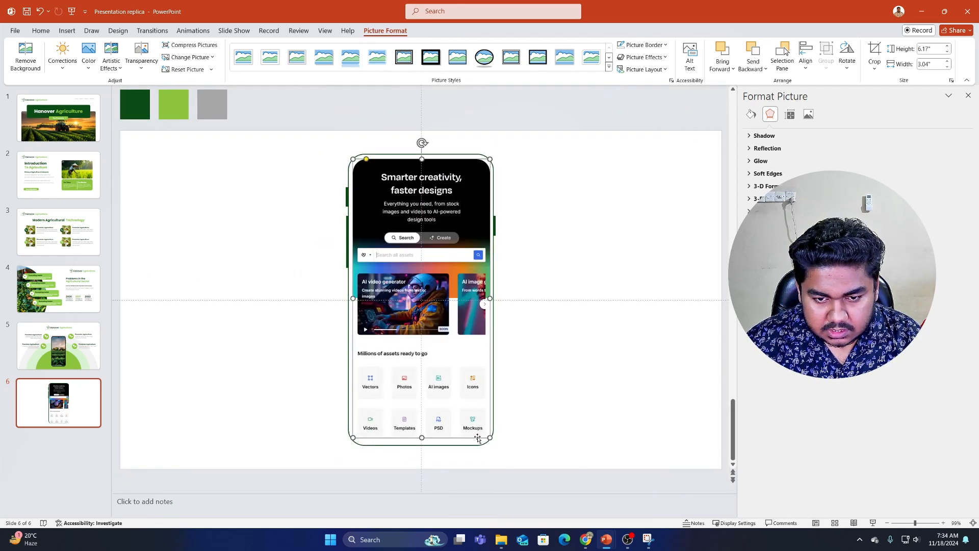
{"action": "scroll", "coordinate": [528, 430], "scroll_direction": "up", "scroll_amount": 4}
{"action": "scroll", "coordinate": [528, 430], "scroll_direction": "down", "scroll_amount": 2}
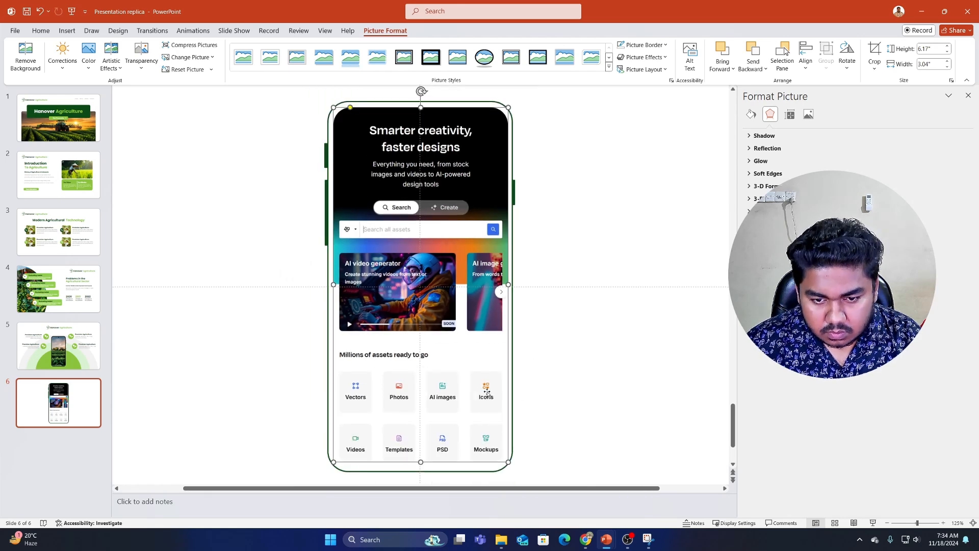
{"action": "left_click_drag", "start_coordinate": [505, 459], "coordinate": [500, 460]}
Shorten the phone outline slightly at its lower edge to tighten the margin beneath the screenshot.
{"action": "left_click", "coordinate": [449, 471]}
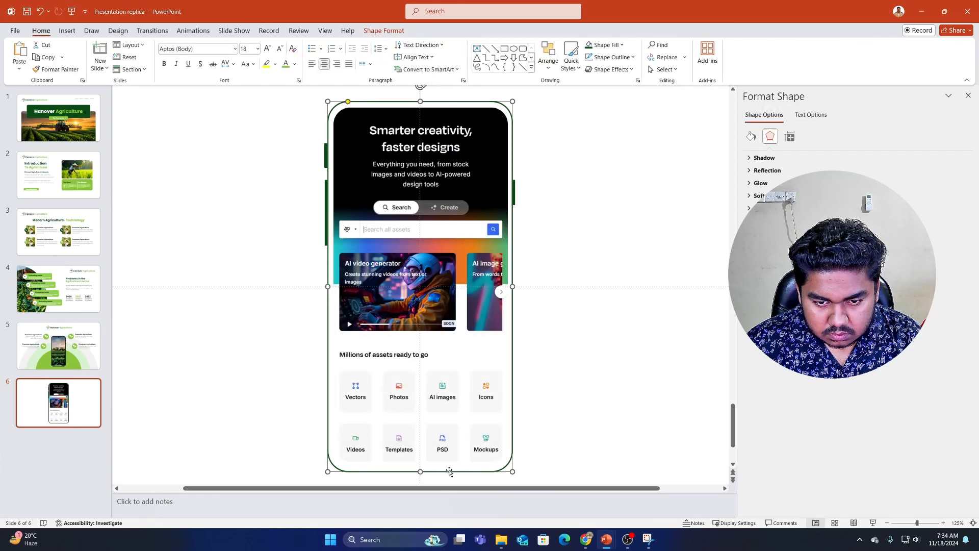
{"action": "left_click_drag", "start_coordinate": [420, 472], "coordinate": [415, 470]}
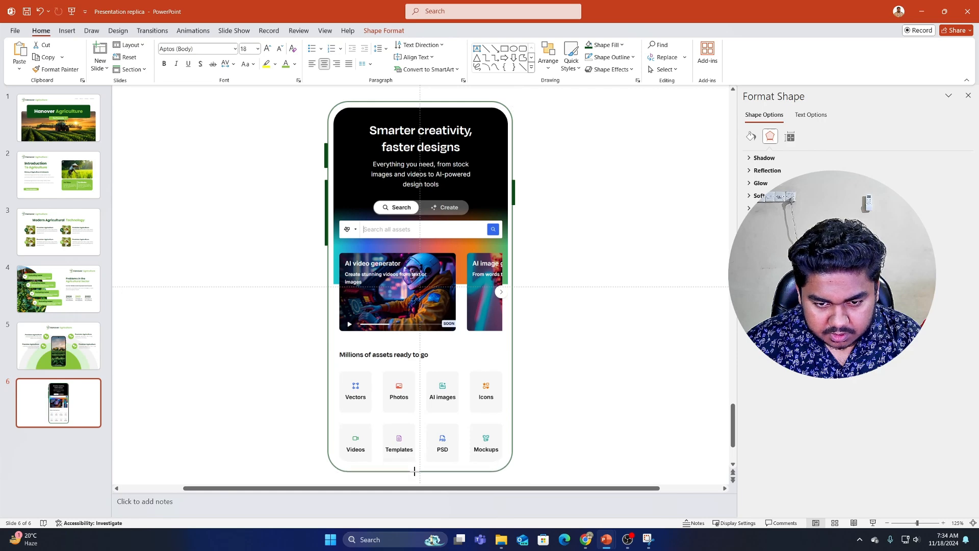
{"action": "left_click", "coordinate": [572, 409]}
{"action": "scroll", "coordinate": [572, 409], "scroll_direction": "down", "scroll_amount": 3}
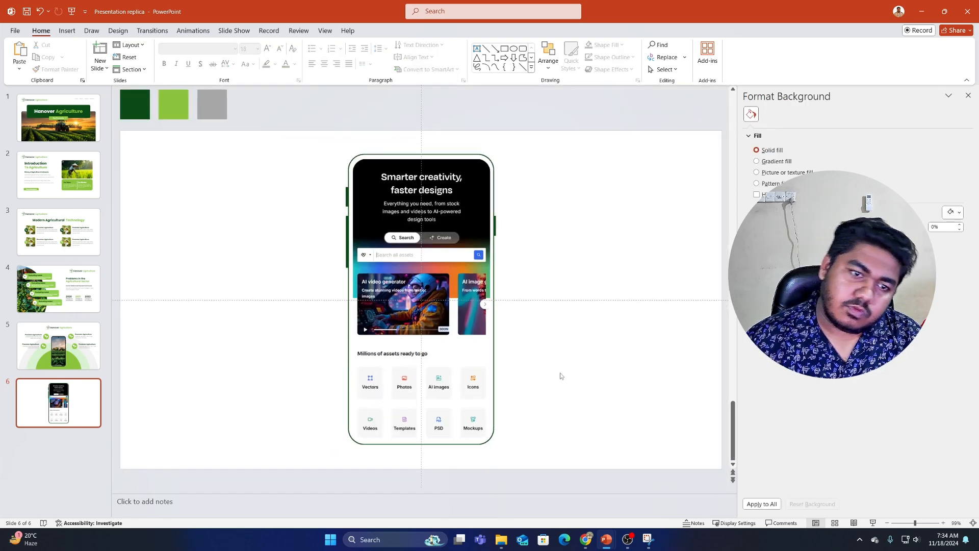
Move the screenshot straight down to uncover the speaker bar and camera dot at the head of the phone.
{"action": "scroll", "coordinate": [560, 375], "scroll_direction": "up", "scroll_amount": 2}
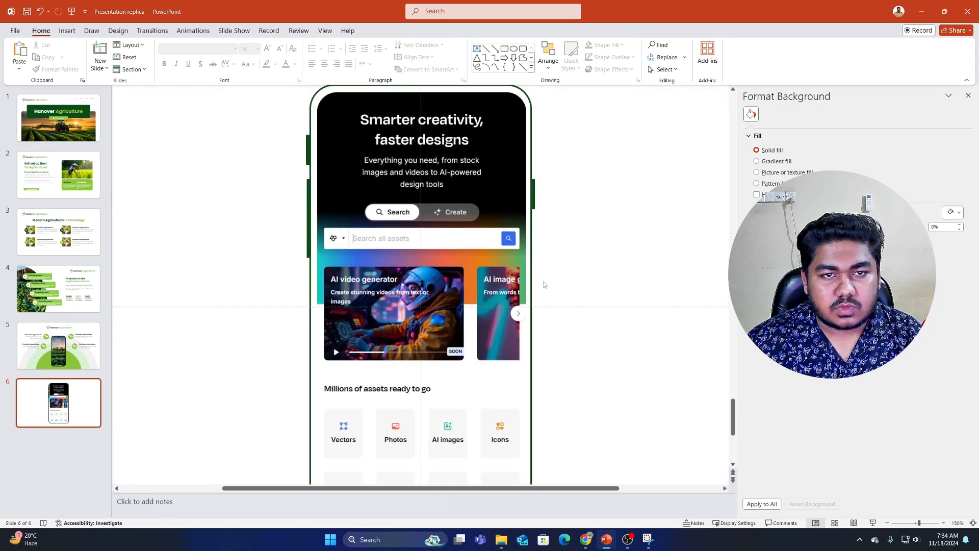
{"action": "left_click", "coordinate": [455, 134]}
{"action": "scroll", "coordinate": [454, 125], "scroll_direction": "up", "scroll_amount": 3}
{"action": "scroll", "coordinate": [459, 159], "scroll_direction": "down", "scroll_amount": 3}
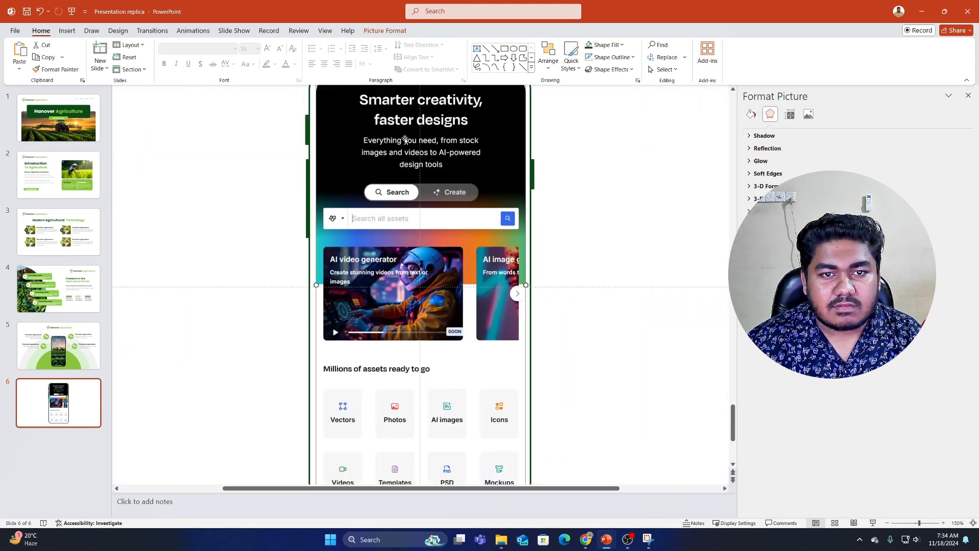
{"action": "scroll", "coordinate": [443, 125], "scroll_direction": "down", "scroll_amount": 3}
{"action": "left_click_drag", "start_coordinate": [417, 168], "coordinate": [418, 185]}
{"action": "left_click", "coordinate": [257, 137]}
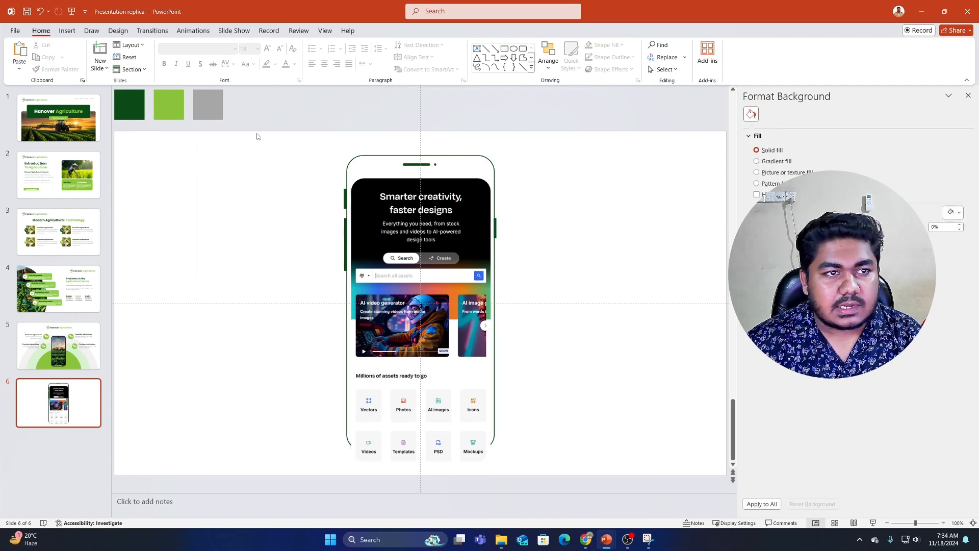
Draw a rounded rectangle about 0.97" wide and 0.23" high at the screenshot's upper edge and fully round its ends.
{"action": "left_click", "coordinate": [67, 31]}
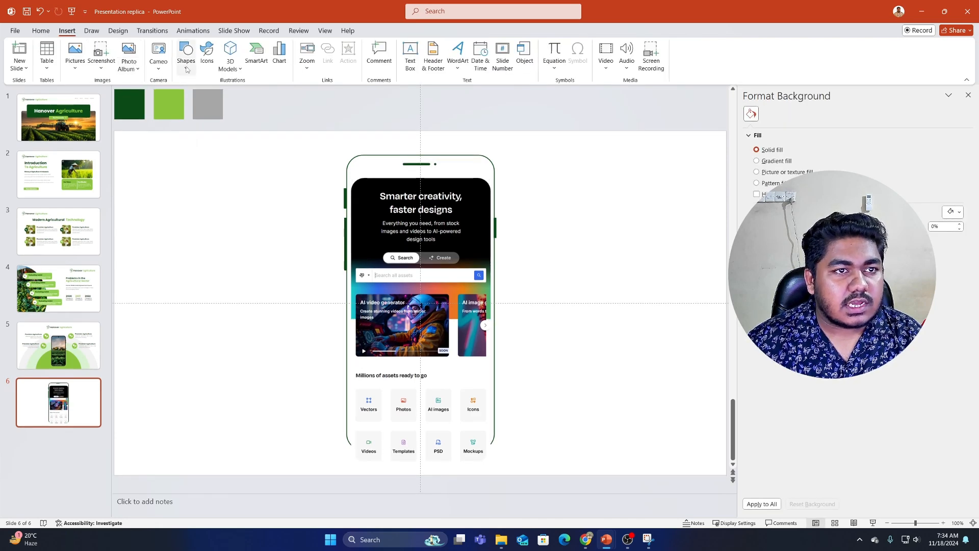
{"action": "left_click", "coordinate": [186, 54]}
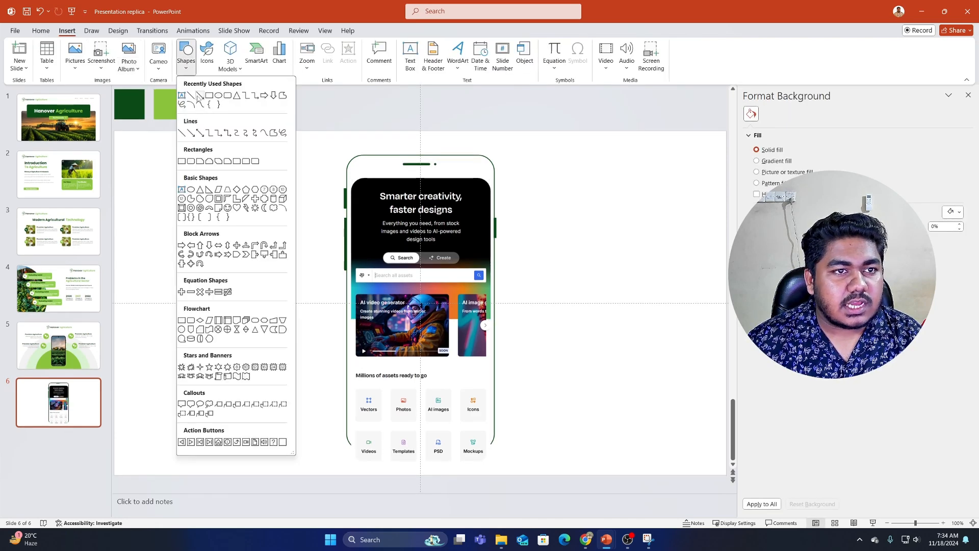
{"action": "left_click", "coordinate": [228, 97]}
{"action": "left_click_drag", "start_coordinate": [395, 176], "coordinate": [443, 190]}
{"action": "scroll", "coordinate": [443, 189], "scroll_direction": "up", "scroll_amount": 10}
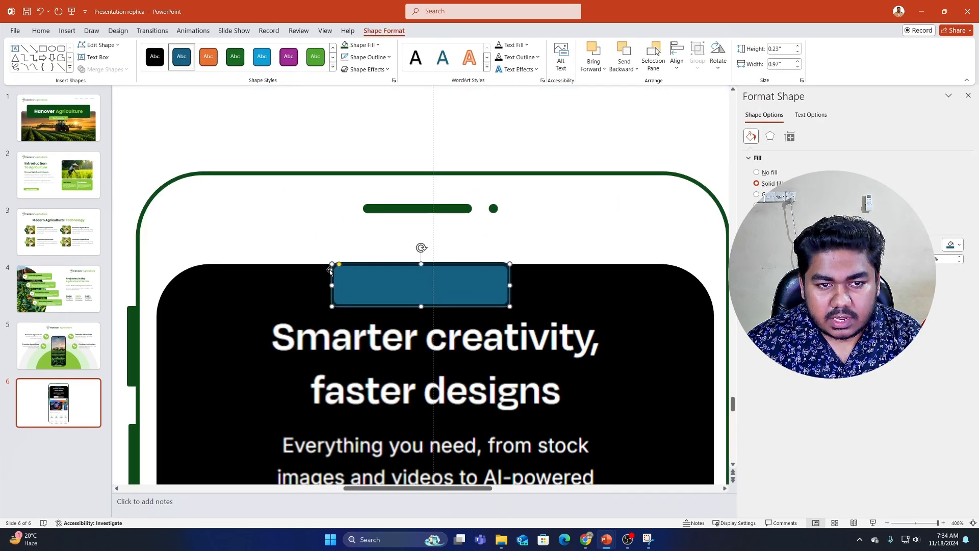
{"action": "left_click_drag", "start_coordinate": [338, 268], "coordinate": [353, 265]}
Enlarge the pill shape to 1.5" wide and 0.33" high and centre it across the screenshot's upper edge.
{"action": "left_click_drag", "start_coordinate": [466, 286], "coordinate": [465, 272]}
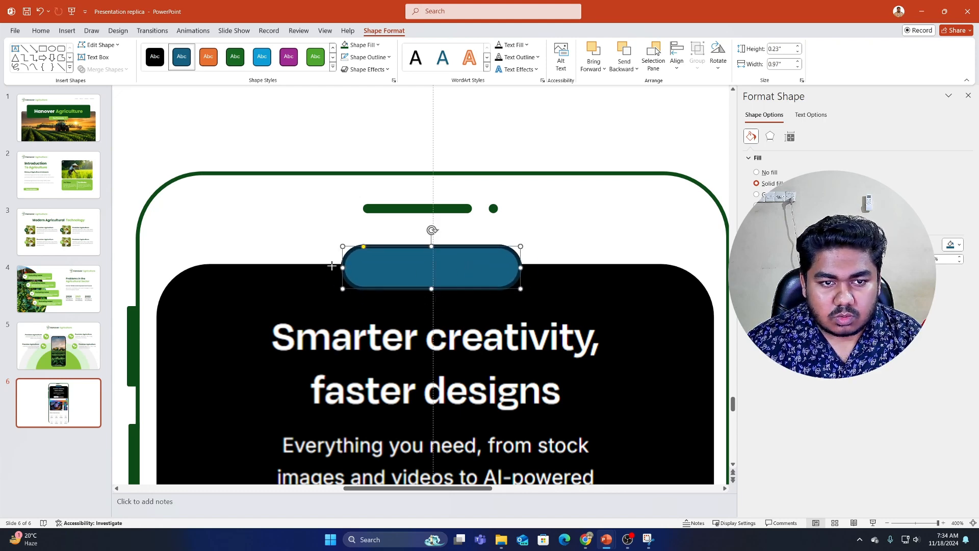
{"action": "left_click_drag", "start_coordinate": [332, 266], "coordinate": [283, 266]}
{"action": "left_click_drag", "start_coordinate": [413, 254], "coordinate": [413, 251]}
{"action": "left_click_drag", "start_coordinate": [432, 283], "coordinate": [430, 294]}
{"action": "scroll", "coordinate": [430, 284], "scroll_direction": "down", "scroll_amount": 2}
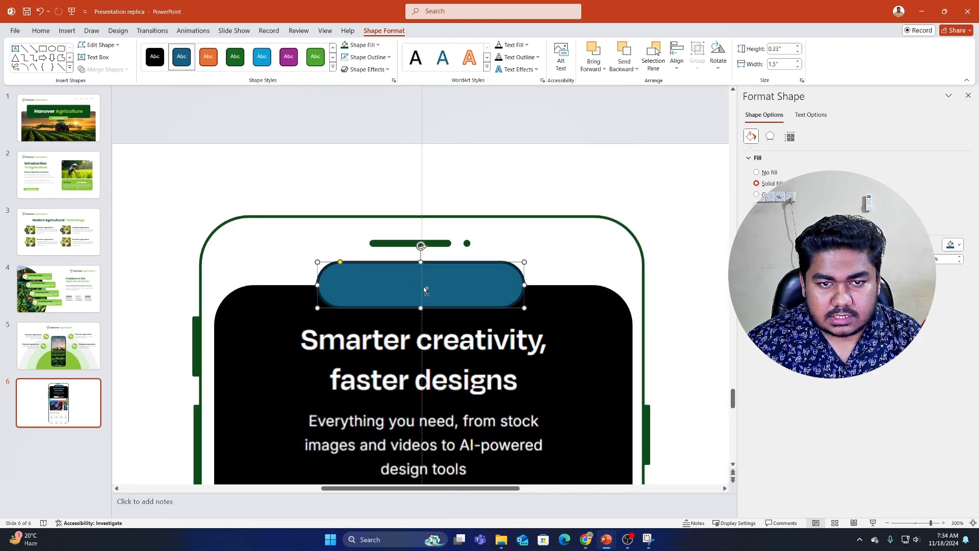
{"action": "right_click", "coordinate": [376, 288]}
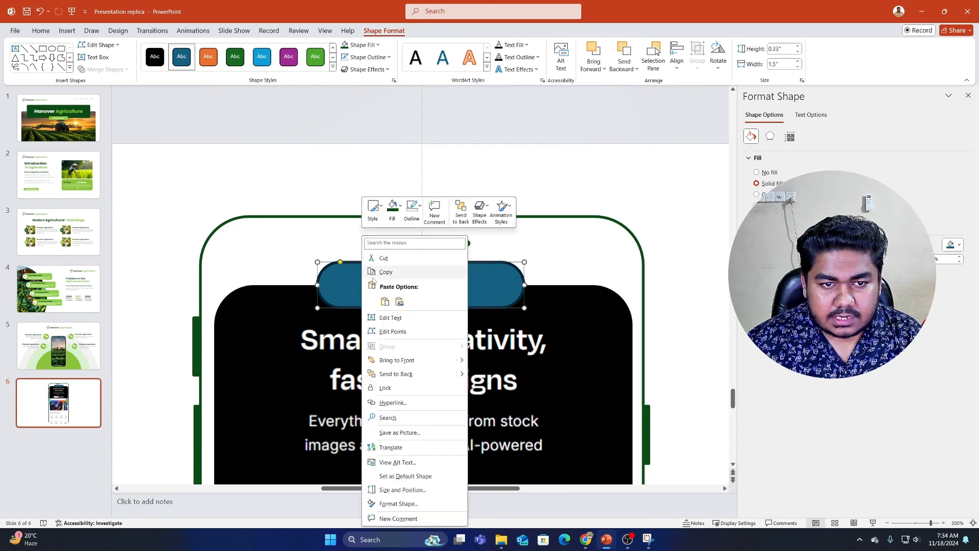
{"action": "left_click", "coordinate": [419, 210]}
{"action": "key", "text": "Escape"}
Subtract the blue pill shape from the screenshot to cut a rounded notch into its upper edge.
{"action": "scroll", "coordinate": [346, 250], "scroll_direction": "down", "scroll_amount": 5}
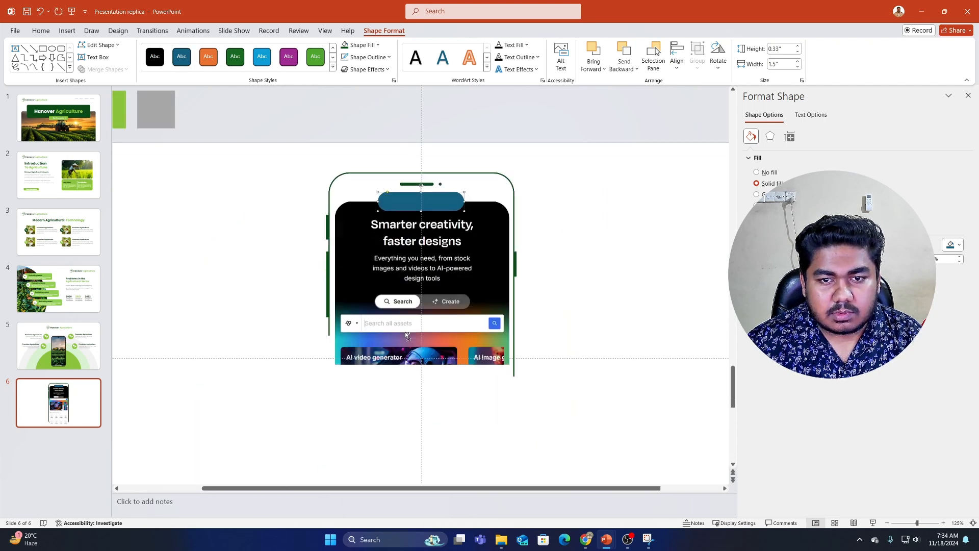
{"action": "left_click", "coordinate": [346, 250]}
{"action": "left_click", "coordinate": [393, 202], "text": "shift"}
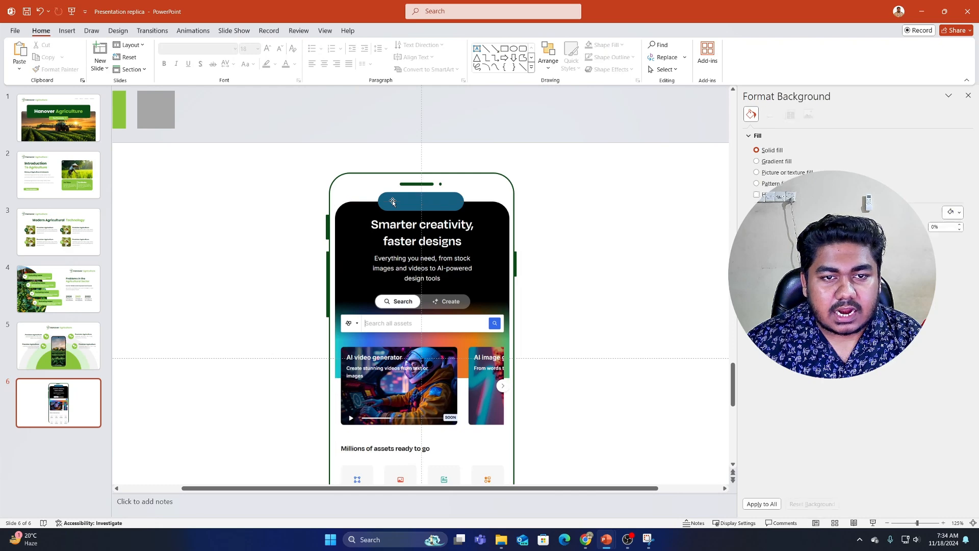
{"action": "left_click", "coordinate": [360, 234]}
{"action": "left_click", "coordinate": [396, 198], "text": "shift"}
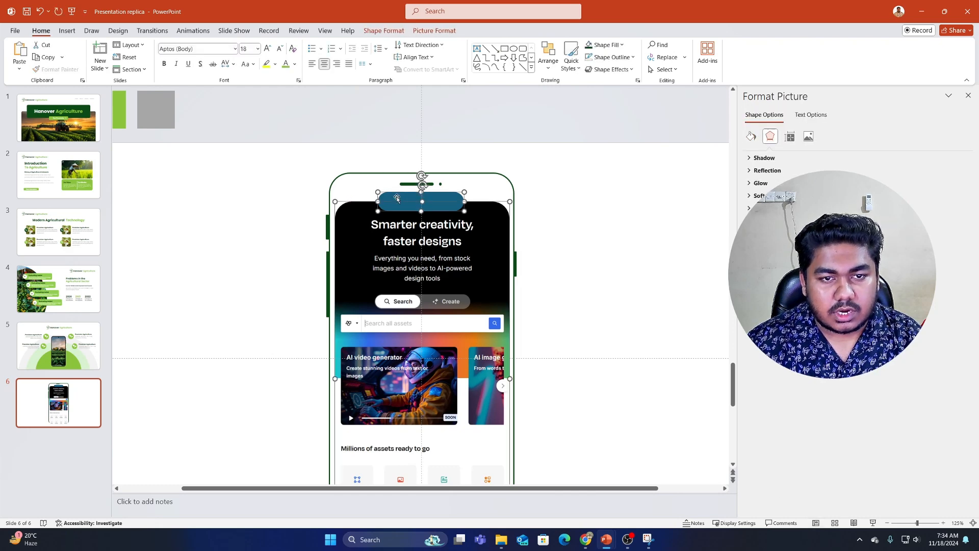
{"action": "left_click", "coordinate": [297, 203]}
{"action": "left_click", "coordinate": [346, 216]}
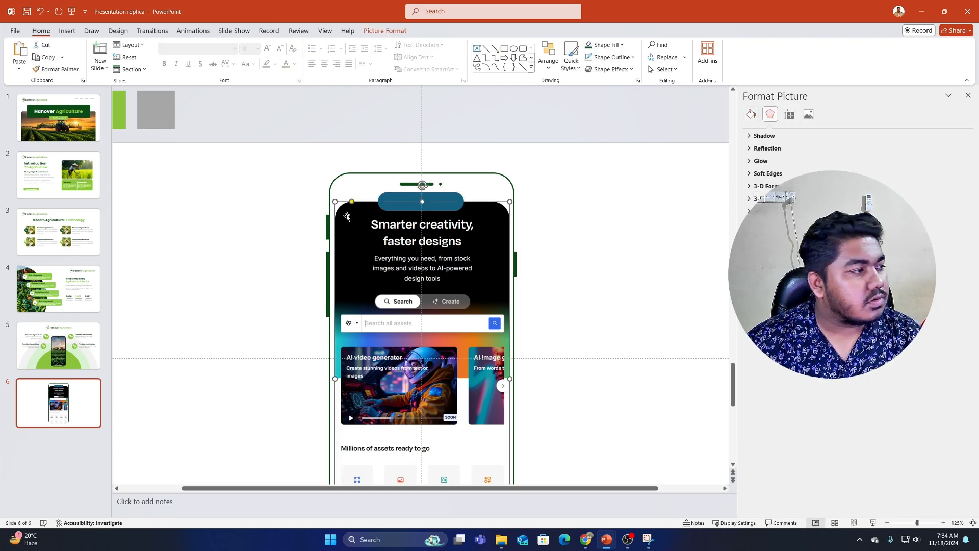
{"action": "left_click", "coordinate": [410, 198], "text": "shift"}
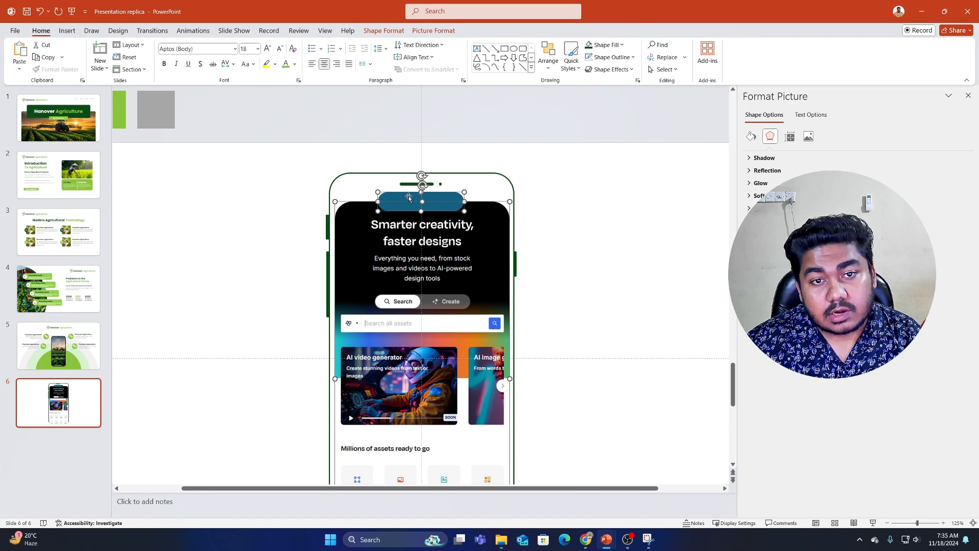
{"action": "left_click", "coordinate": [437, 32]}
{"action": "left_click", "coordinate": [393, 31]}
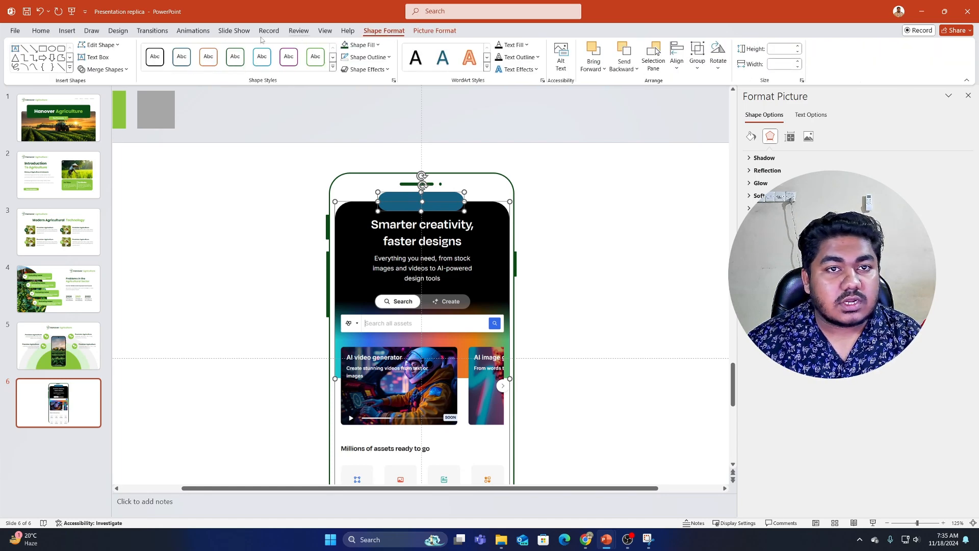
{"action": "left_click", "coordinate": [102, 70]}
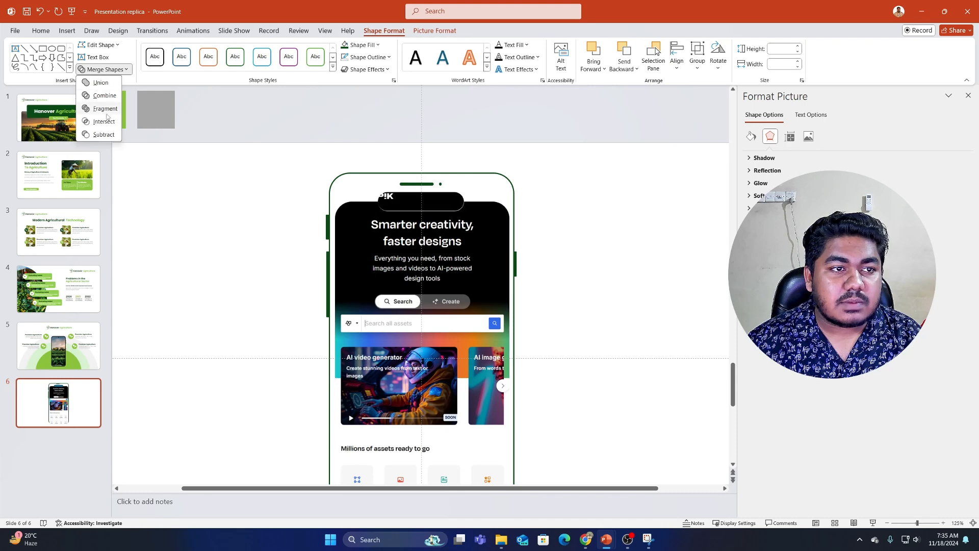
{"action": "left_click", "coordinate": [103, 135]}
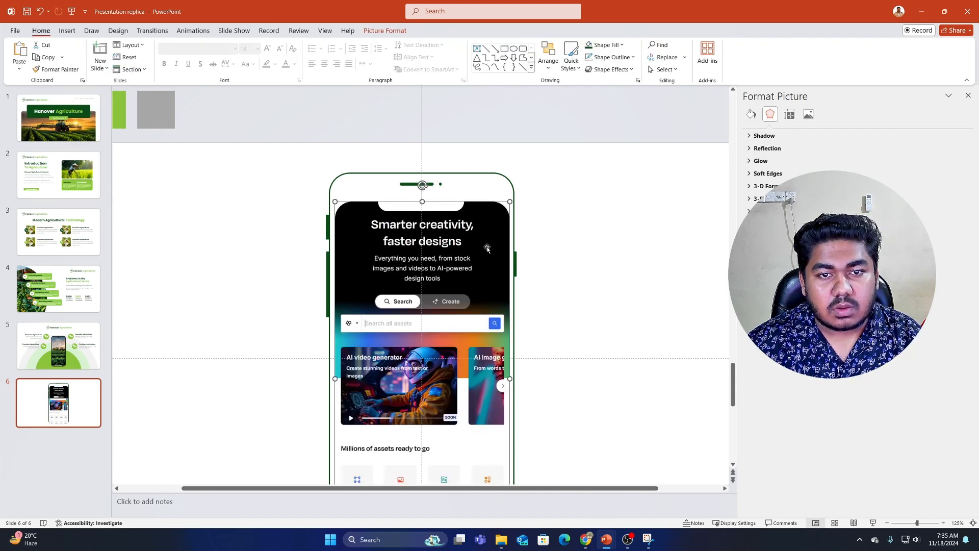
Move the notched screenshot straight up so the speaker bar and camera dot sit inside the notch.
{"action": "left_click_drag", "start_coordinate": [425, 239], "coordinate": [426, 220]}
{"action": "scroll", "coordinate": [502, 255], "scroll_direction": "down", "scroll_amount": 3}
{"action": "left_click", "coordinate": [572, 241]}
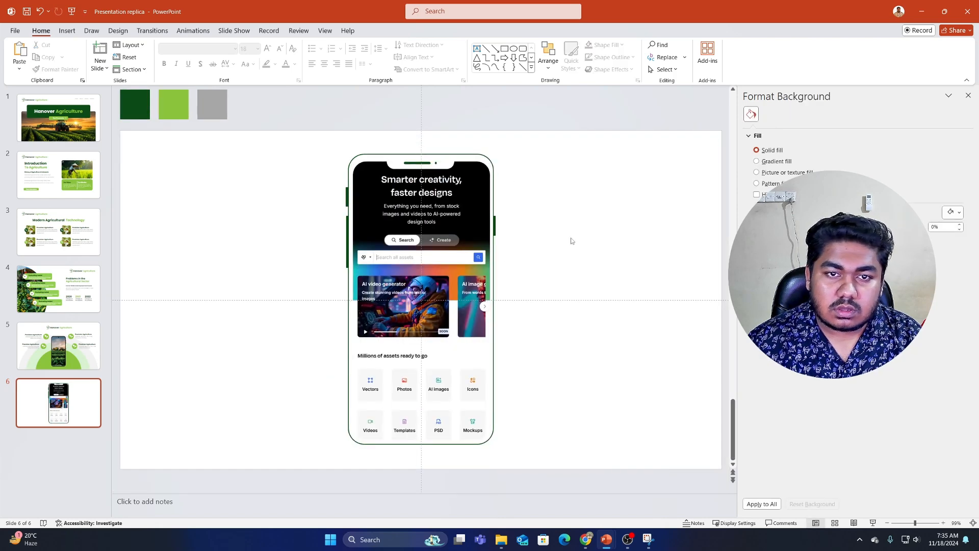
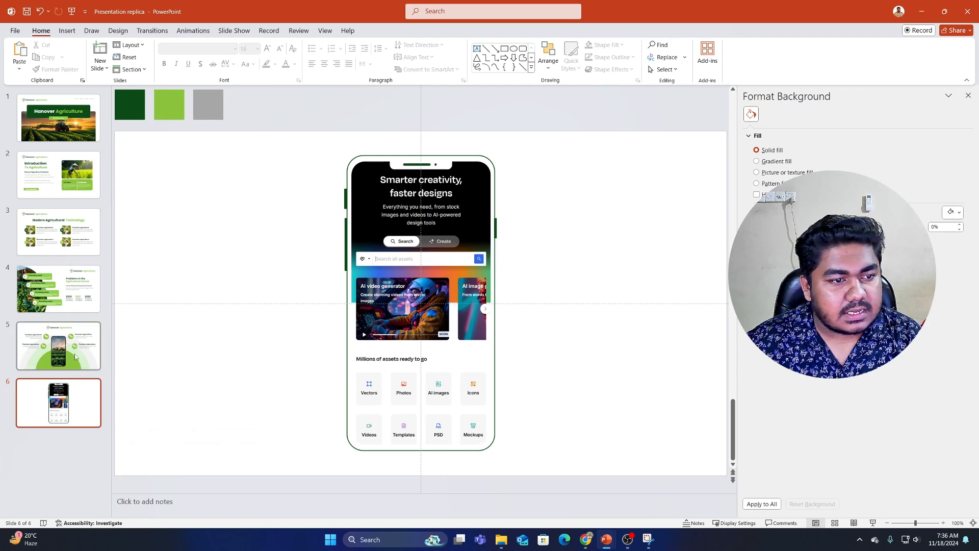
Copy the smartphone picture from slide 5 onto slide 6 and place it to the right of the phone mockup.
{"action": "left_click", "coordinate": [76, 357]}
{"action": "left_click", "coordinate": [402, 227]}
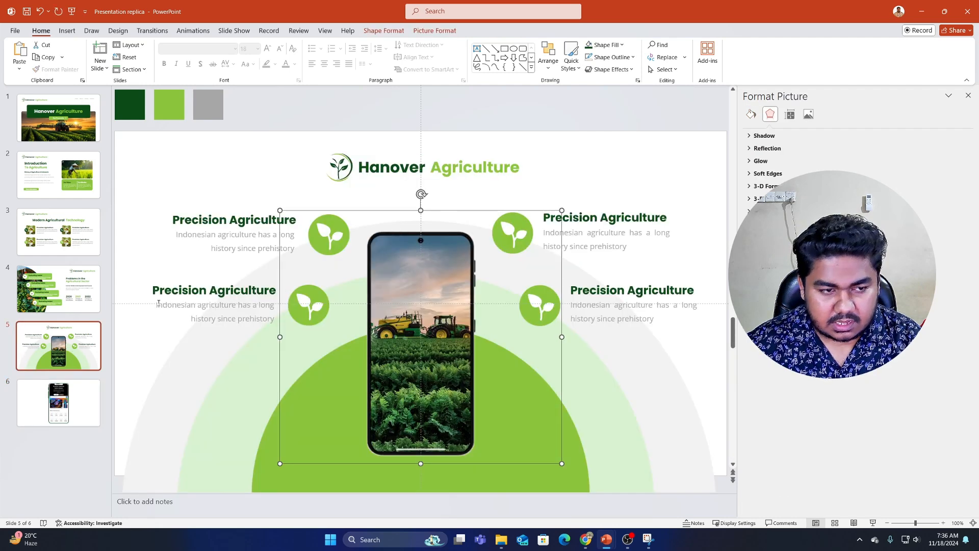
{"action": "left_click", "coordinate": [68, 392]}
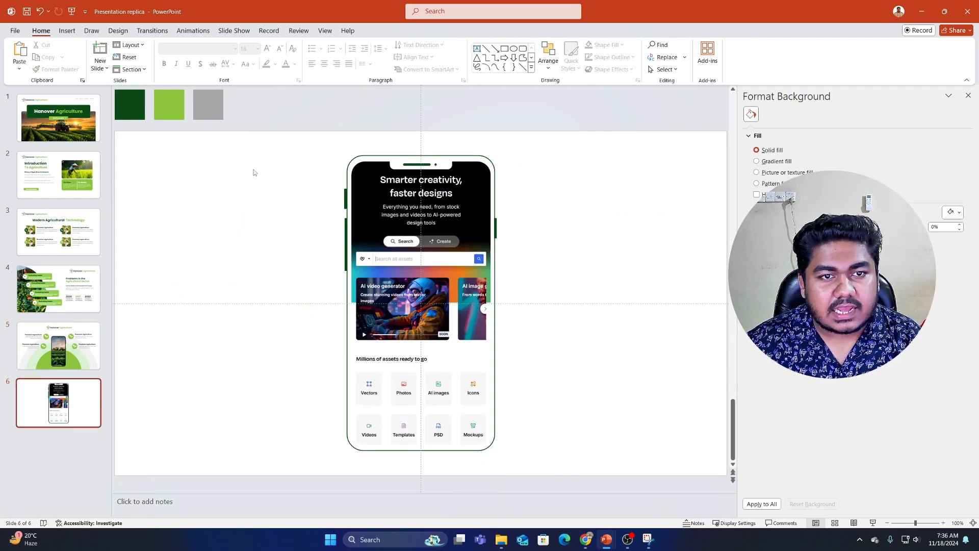
{"action": "right_click", "coordinate": [253, 172]}
{"action": "left_click", "coordinate": [274, 210]}
{"action": "left_click_drag", "start_coordinate": [401, 284], "coordinate": [601, 247]}
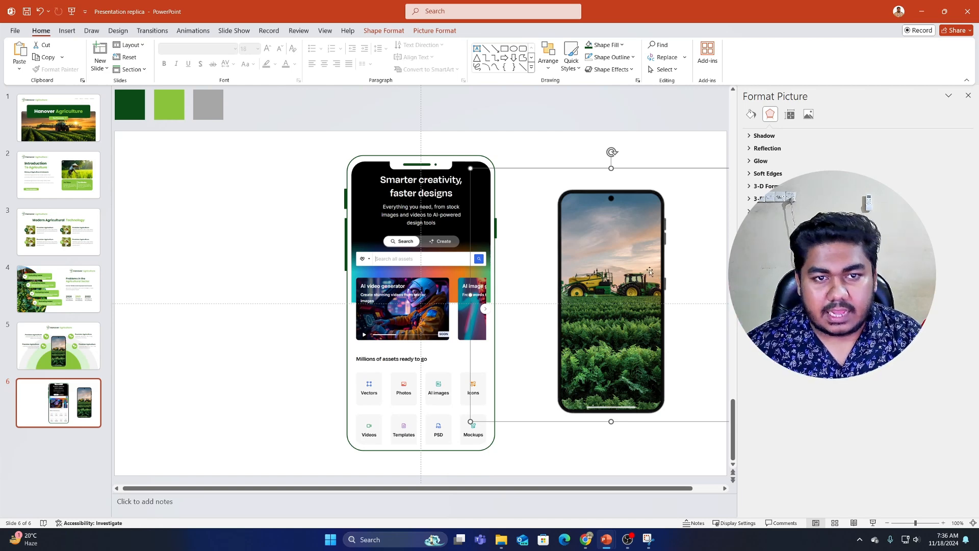
Compare the phone mockup with the copied smartphone picture and delete the copy from slide 6.
{"action": "left_click", "coordinate": [251, 255]}
{"action": "left_click", "coordinate": [345, 196]}
{"action": "left_click", "coordinate": [304, 208]}
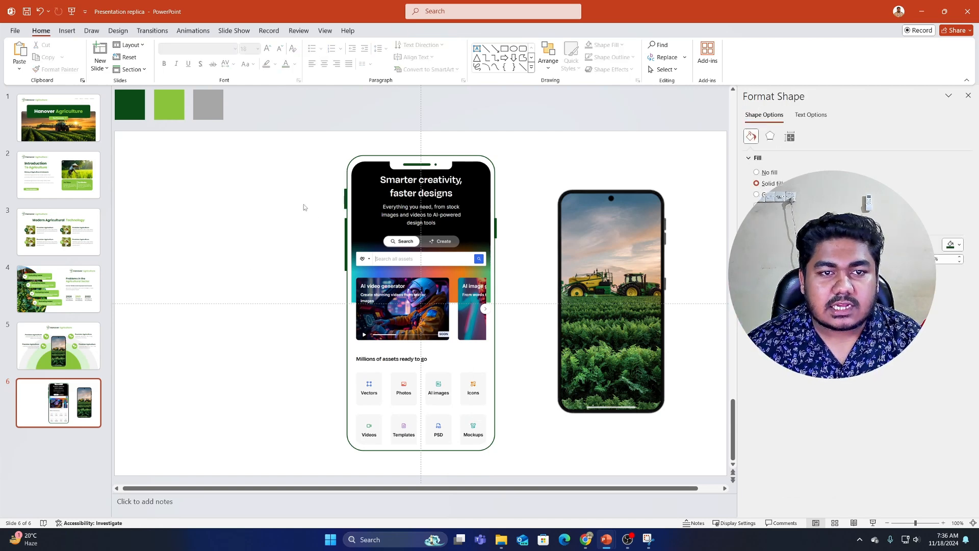
{"action": "scroll", "coordinate": [344, 216], "scroll_direction": "down", "scroll_amount": 2}
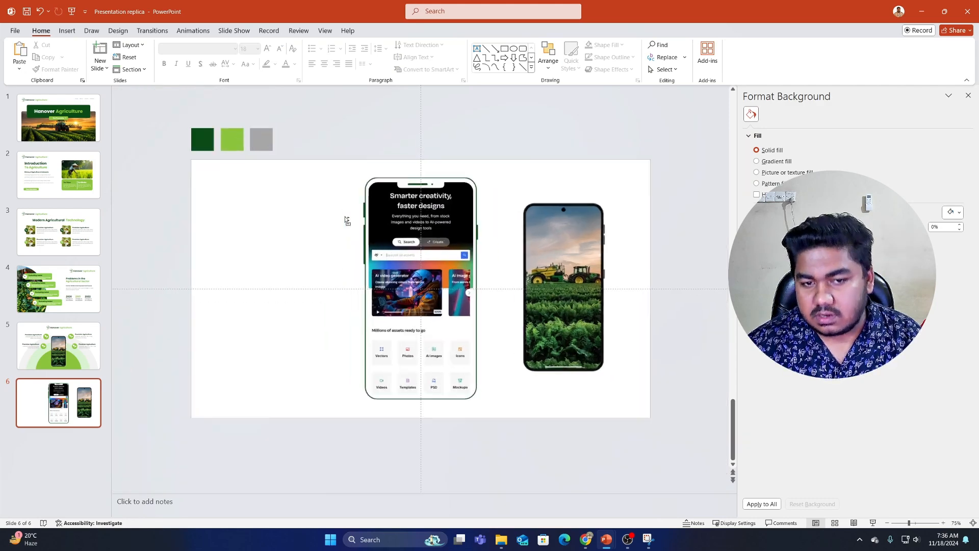
{"action": "scroll", "coordinate": [345, 216], "scroll_direction": "up", "scroll_amount": 2}
{"action": "scroll", "coordinate": [345, 216], "scroll_direction": "down", "scroll_amount": 2}
{"action": "scroll", "coordinate": [345, 216], "scroll_direction": "up", "scroll_amount": 2}
{"action": "scroll", "coordinate": [345, 219], "scroll_direction": "down", "scroll_amount": 3}
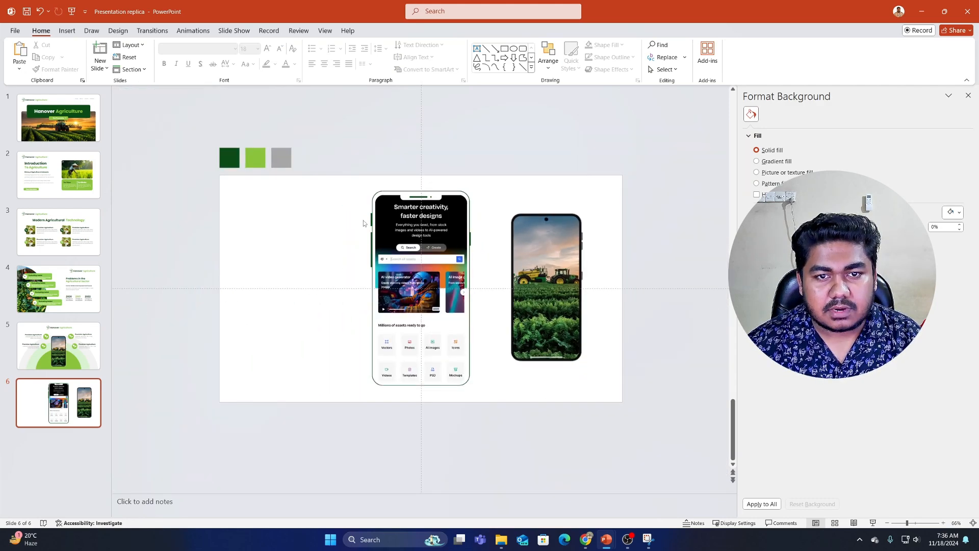
{"action": "left_click", "coordinate": [546, 288]}
{"action": "key", "text": "Delete"}
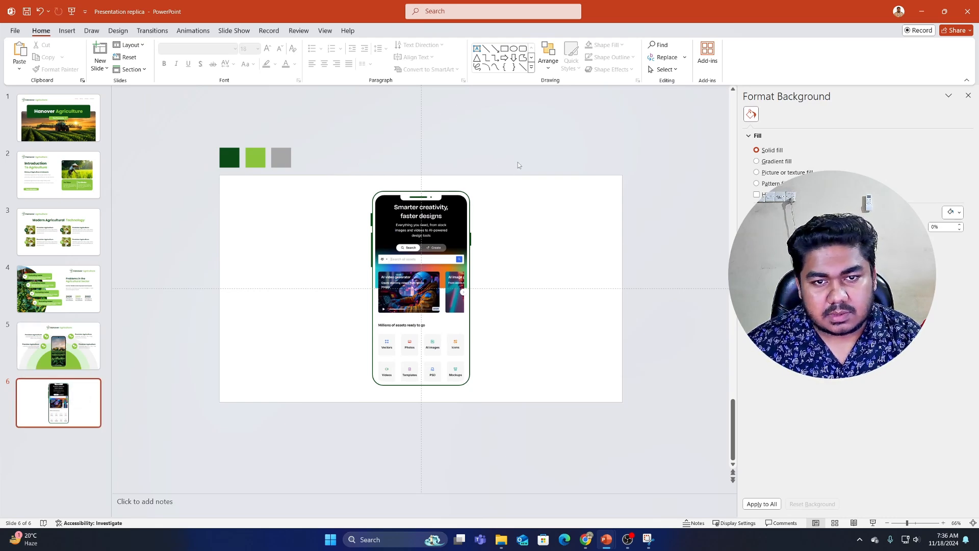
Move all parts of the phone mockup together slightly upward on the slide.
{"action": "left_click_drag", "start_coordinate": [518, 164], "coordinate": [323, 426]}
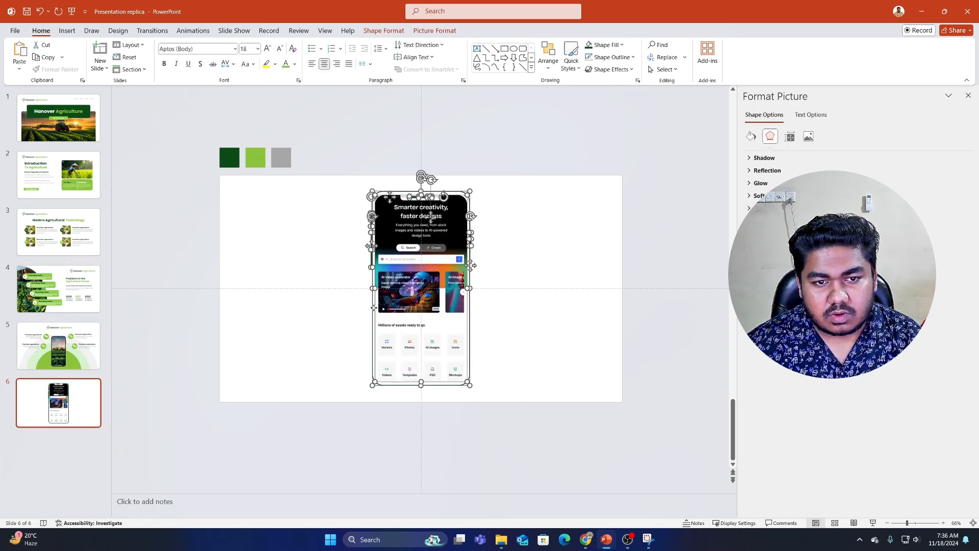
{"action": "mouse_move", "coordinate": [373, 307]}
{"action": "left_mouse_down"}
{"action": "mouse_move", "coordinate": [433, 307]}
{"action": "mouse_move", "coordinate": [374, 302]}
{"action": "left_mouse_up"}
{"action": "left_click", "coordinate": [306, 258]}
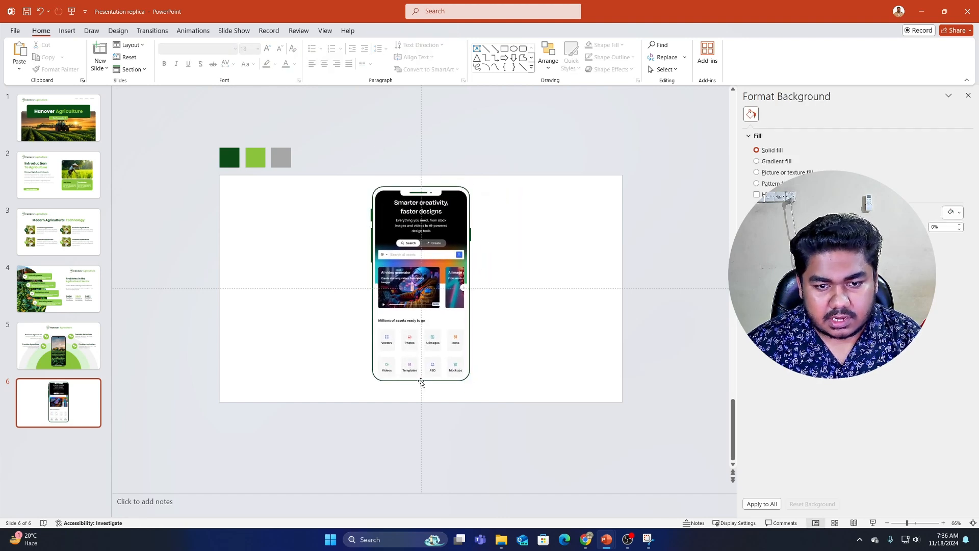
Fill the phone outline with white and move the whole phone back down to the slide's vertical centre.
{"action": "left_click", "coordinate": [421, 382]}
{"action": "right_click", "coordinate": [421, 380]}
{"action": "left_click", "coordinate": [469, 408]}
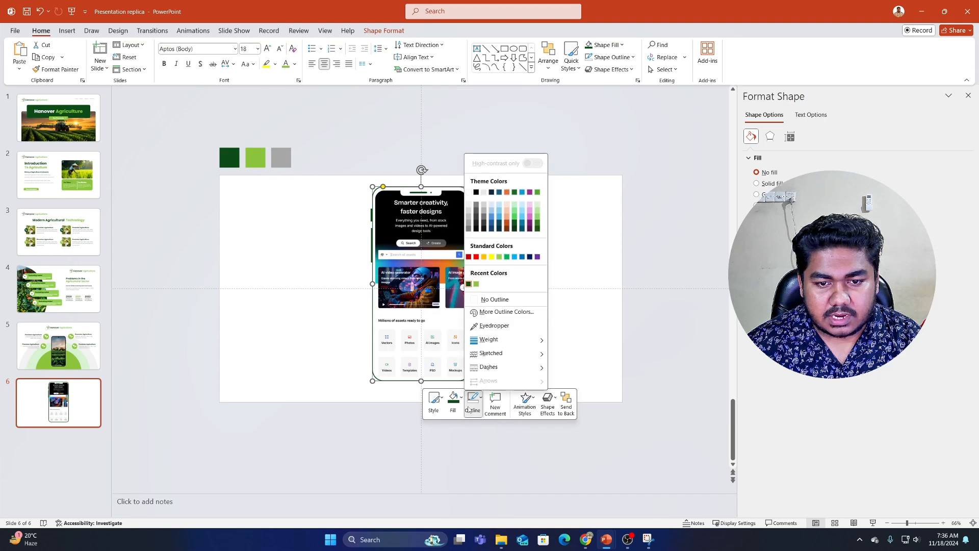
{"action": "left_click", "coordinate": [460, 398]}
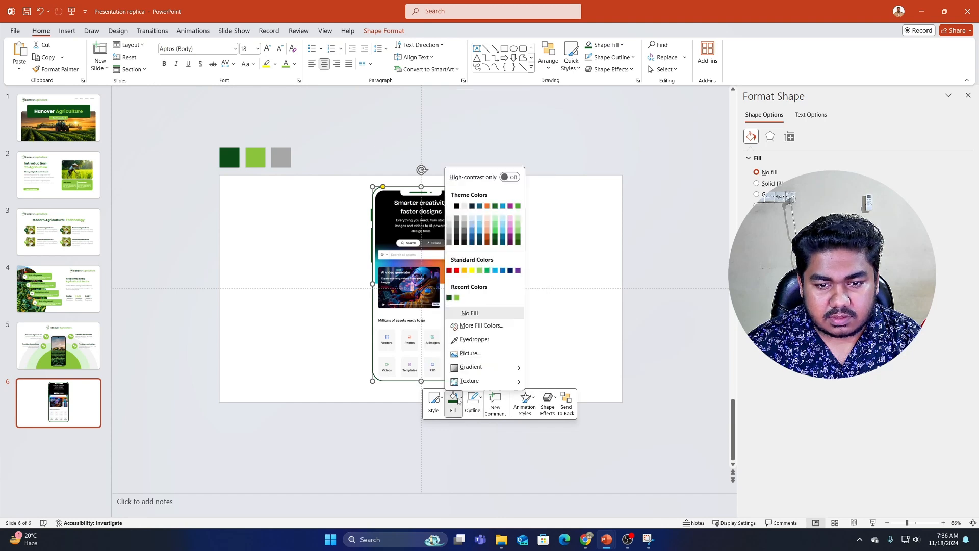
{"action": "left_click", "coordinate": [449, 206]}
{"action": "left_click_drag", "start_coordinate": [343, 168], "coordinate": [556, 454]}
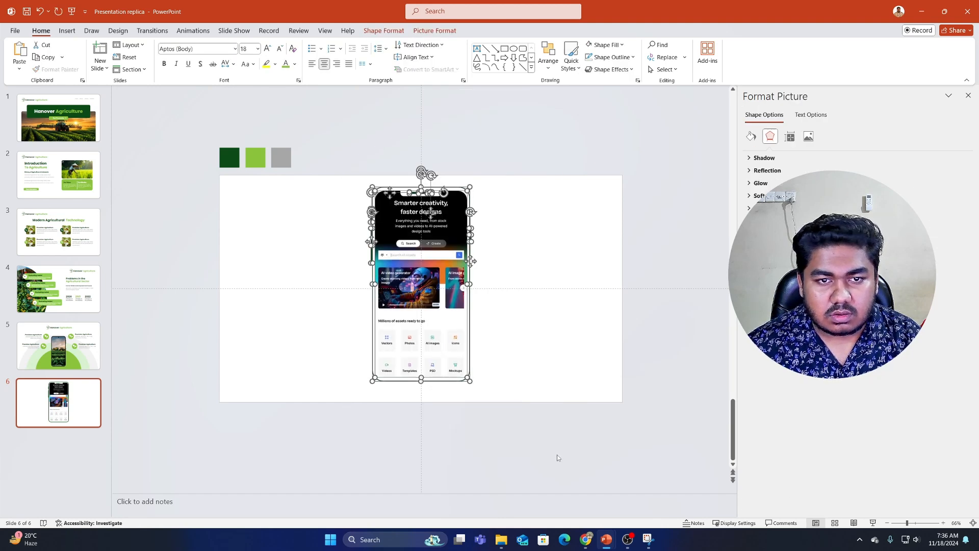
{"action": "left_click", "coordinate": [345, 389]}
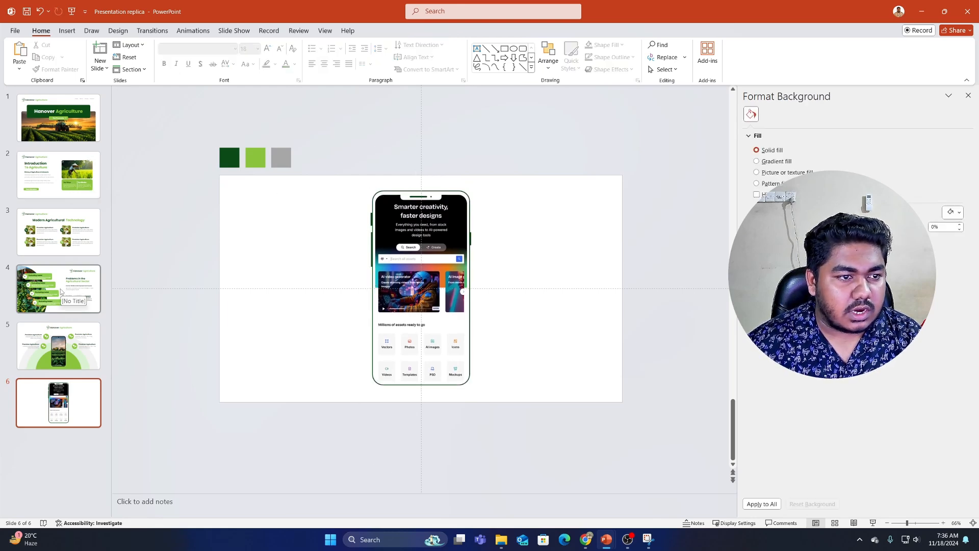
Copy the first green rounded rectangle from slide 4 and paste it onto slide 6, keeping its destination styling.
{"action": "left_click", "coordinate": [82, 288]}
{"action": "left_click", "coordinate": [380, 212]}
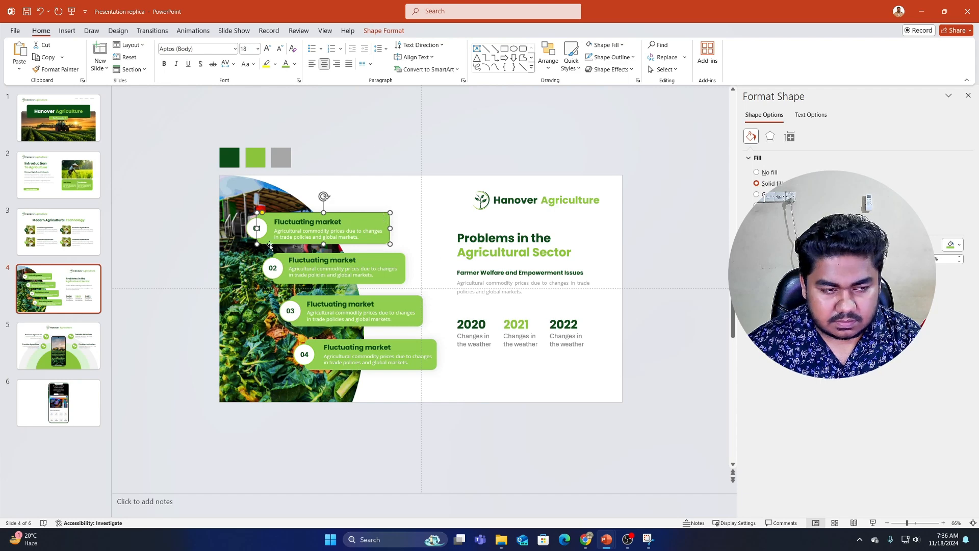
{"action": "left_click", "coordinate": [39, 400]}
{"action": "right_click", "coordinate": [359, 134]}
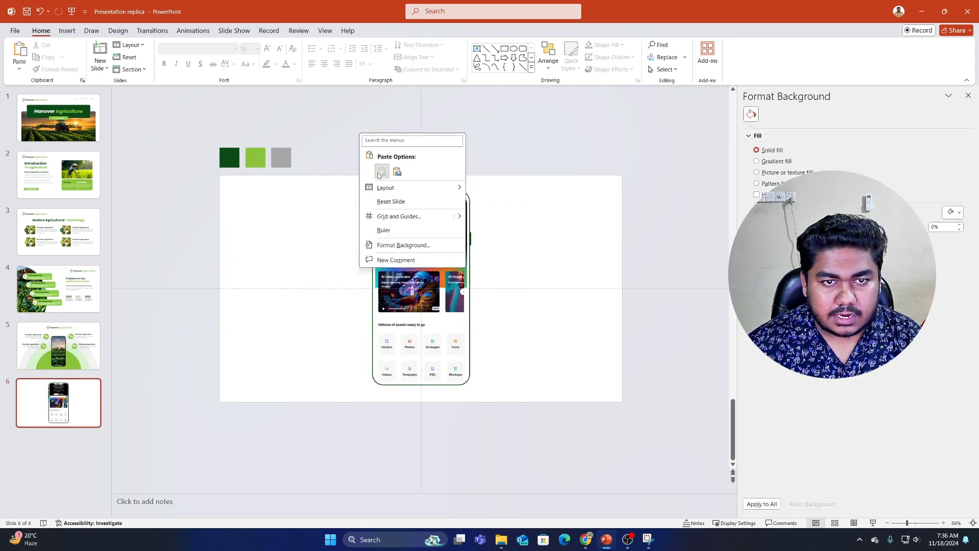
{"action": "left_click", "coordinate": [383, 170]}
Enlarge the green rounded rectangle into a tall block covering the right half of slide 6 and extending past its edges.
{"action": "left_click_drag", "start_coordinate": [322, 244], "coordinate": [289, 456]}
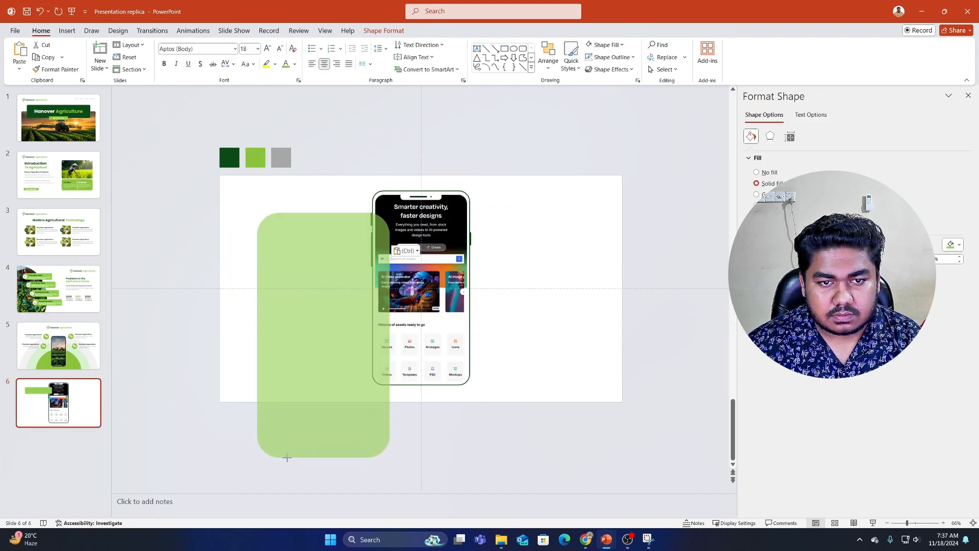
{"action": "left_click_drag", "start_coordinate": [283, 402], "coordinate": [448, 355]}
{"action": "left_click_drag", "start_coordinate": [554, 288], "coordinate": [652, 290]}
{"action": "left_click", "coordinate": [344, 233]}
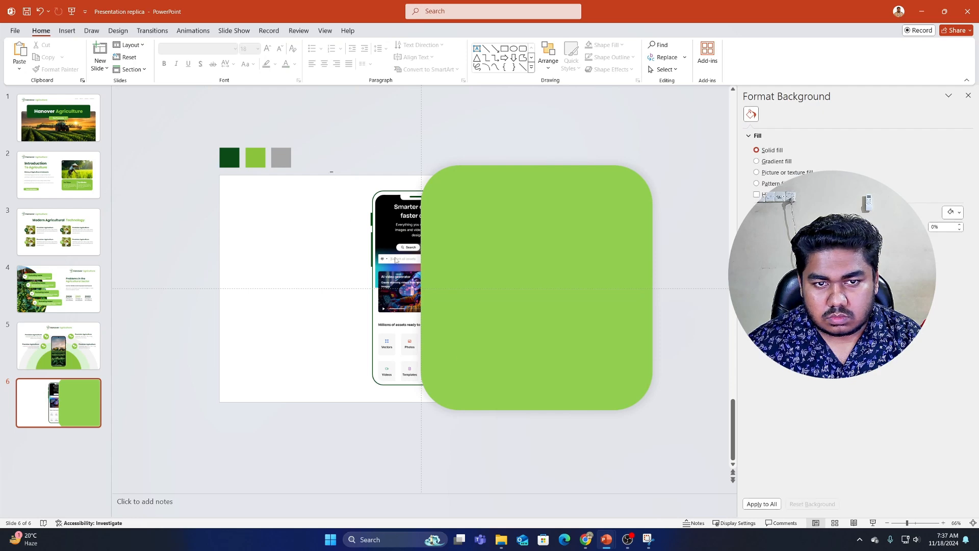
Group all parts of the phone mockup and bring the phone in front of the green rectangle.
{"action": "left_click_drag", "start_coordinate": [329, 171], "coordinate": [535, 482]}
{"action": "right_click", "coordinate": [374, 380]}
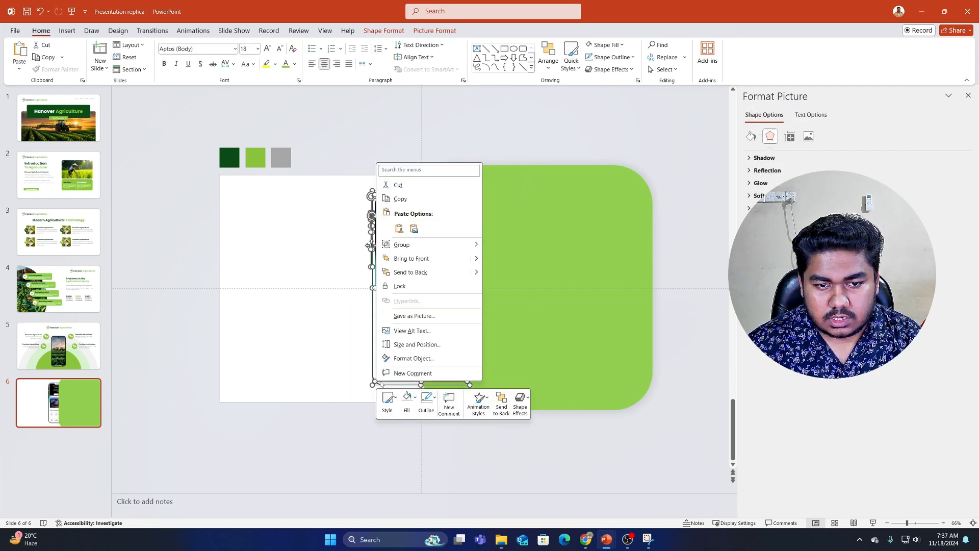
{"action": "mouse_move", "coordinate": [408, 244]}
{"action": "left_click", "coordinate": [504, 247]}
{"action": "left_click", "coordinate": [228, 348]}
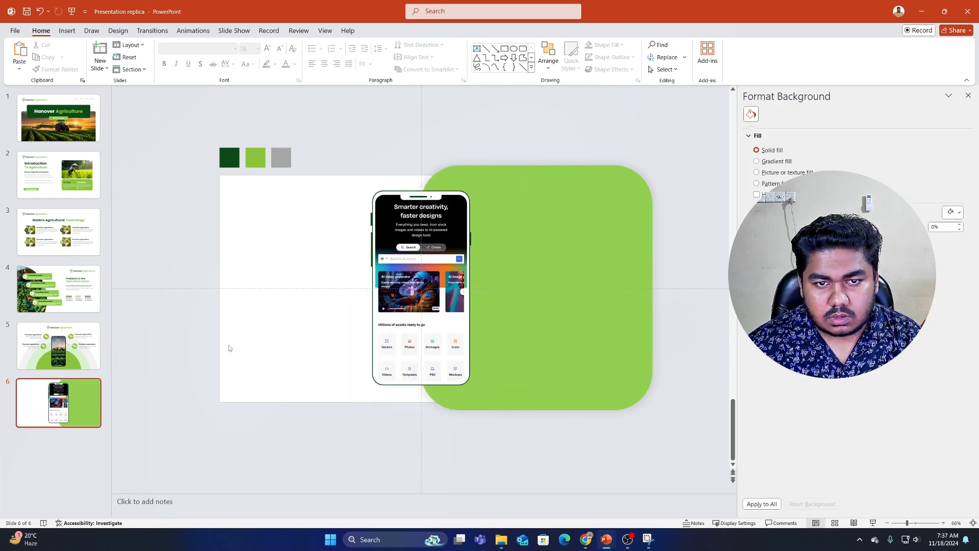
Widen the green rectangle past both sides of the slide and lower its upper edge to about mid-slide.
{"action": "left_click", "coordinate": [505, 185]}
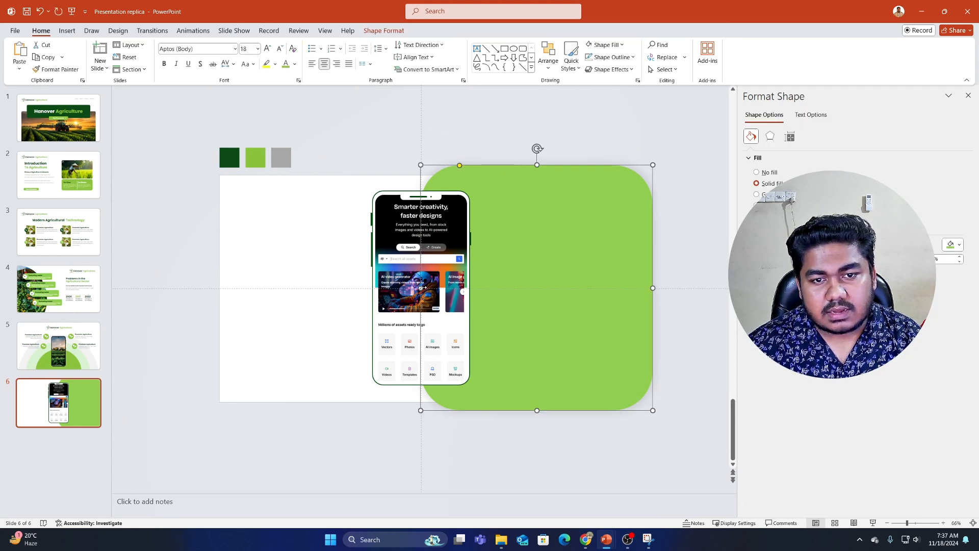
{"action": "left_click_drag", "start_coordinate": [422, 286], "coordinate": [198, 323]}
{"action": "left_click_drag", "start_coordinate": [426, 164], "coordinate": [426, 278]}
{"action": "left_click", "coordinate": [377, 480]}
{"action": "scroll", "coordinate": [377, 480], "scroll_direction": "up", "scroll_amount": 2}
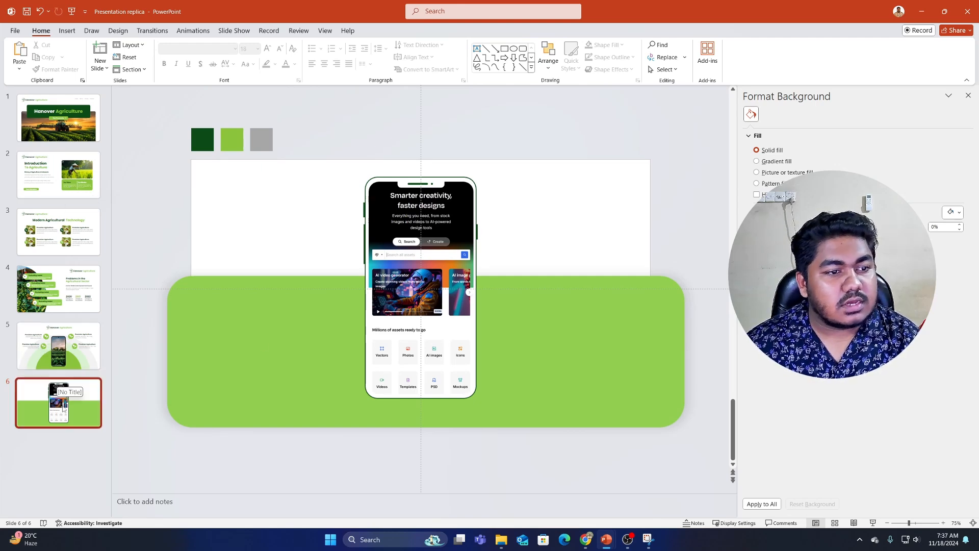
Switch to Chrome, maximize its window and open the Green White Modern Agriculture Presentation PDF for reference.
{"action": "key", "text": "alt+Tab"}
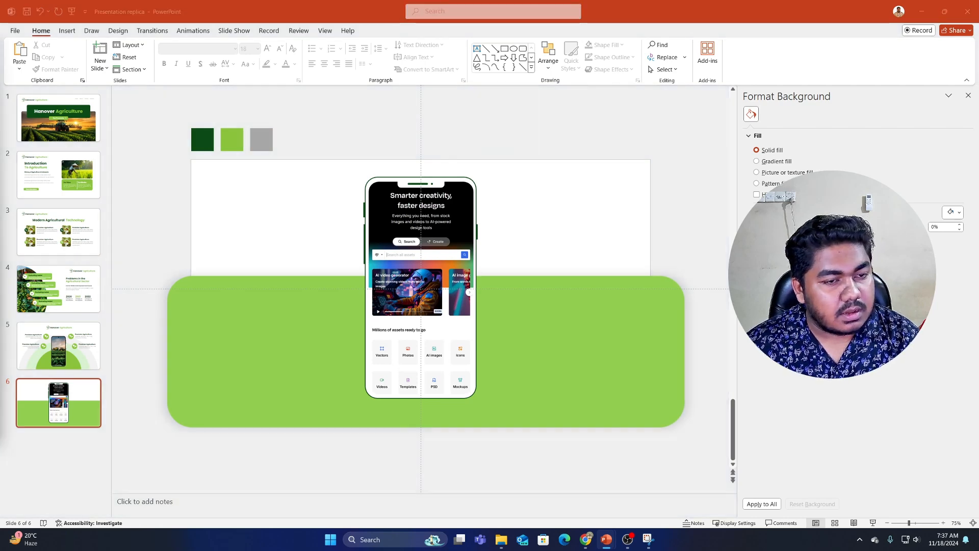
{"action": "left_click", "coordinate": [586, 539]}
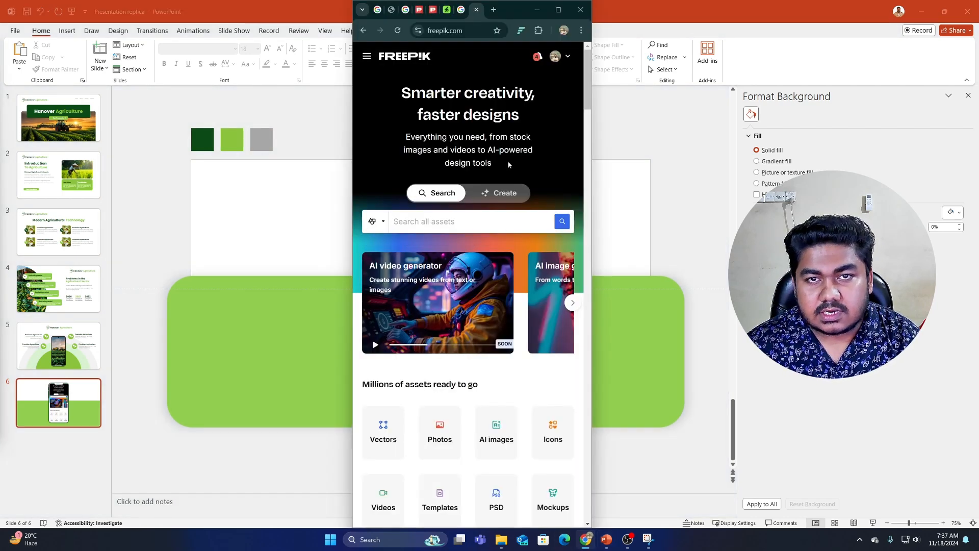
{"action": "left_click", "coordinate": [558, 9]}
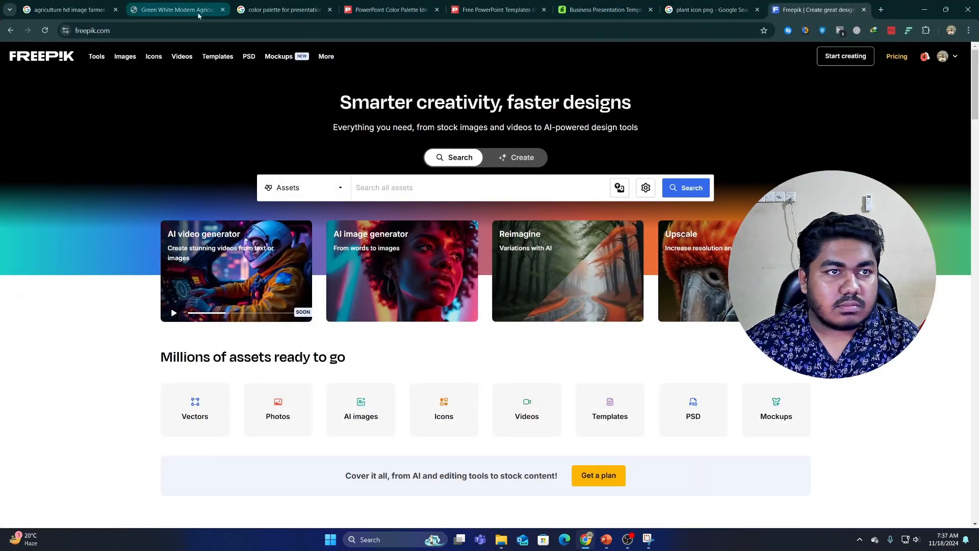
{"action": "left_click", "coordinate": [276, 9]}
{"action": "left_click", "coordinate": [176, 9]}
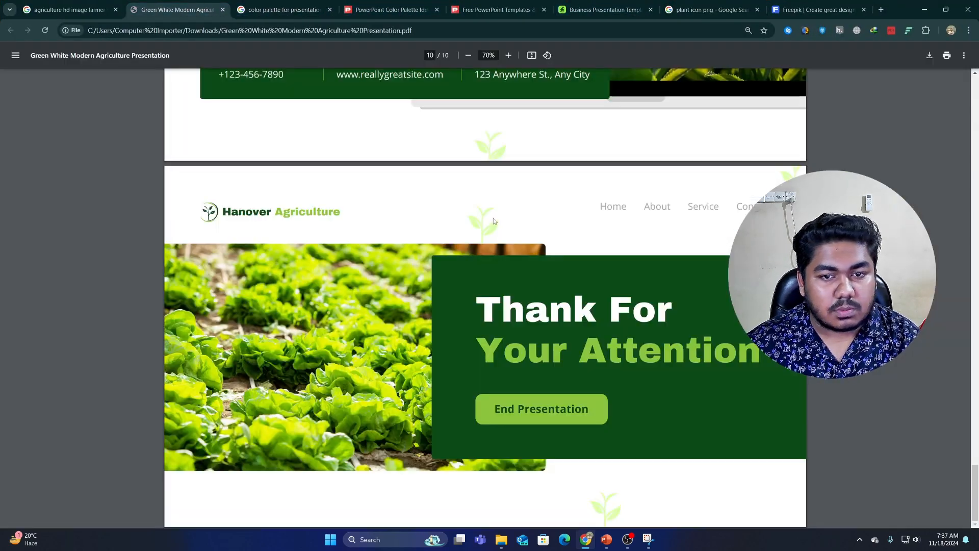
Look over the laptop design on the PDF's contact page, then search Google for "laptop mockup" in the Freepik tab.
{"action": "scroll", "coordinate": [495, 222], "scroll_direction": "up", "scroll_amount": 5}
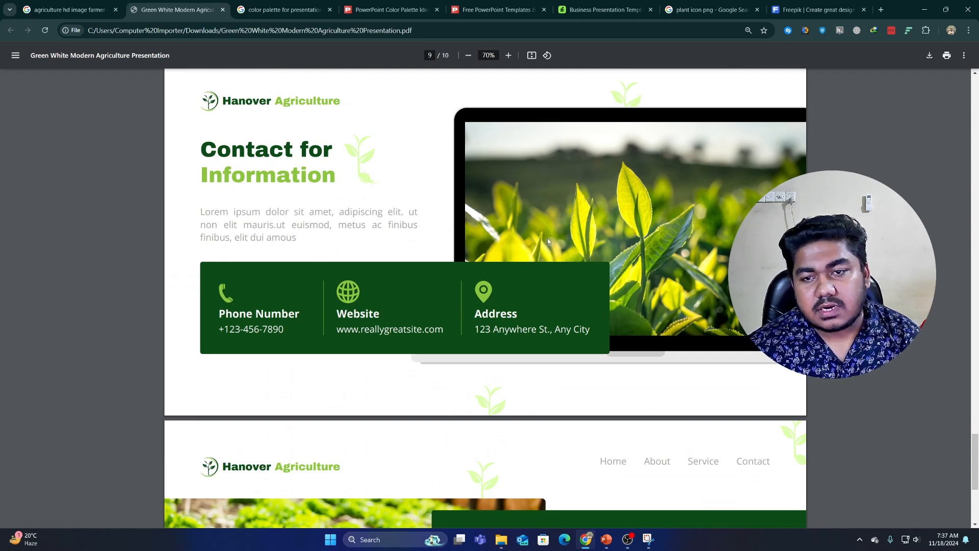
{"action": "scroll", "coordinate": [554, 237], "scroll_direction": "up", "scroll_amount": 2}
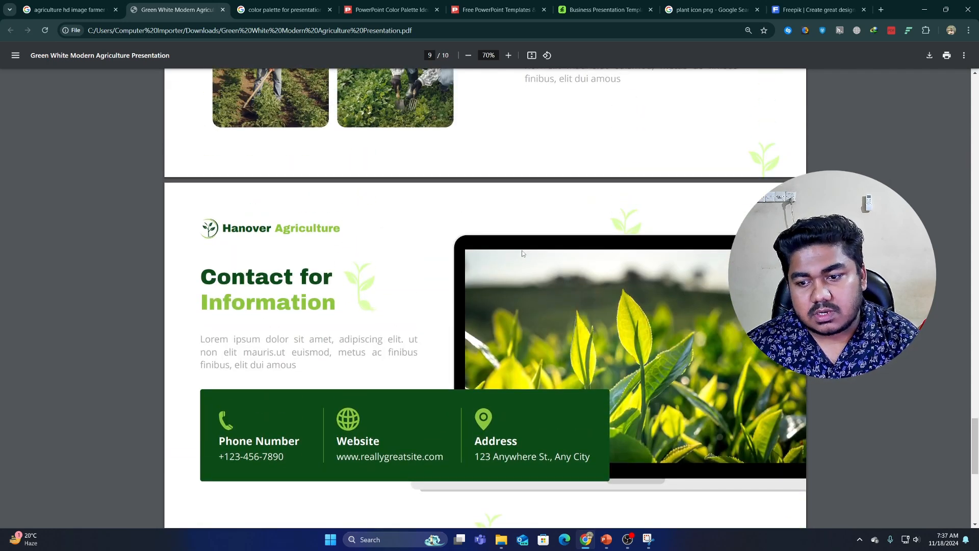
{"action": "left_click", "coordinate": [804, 11]}
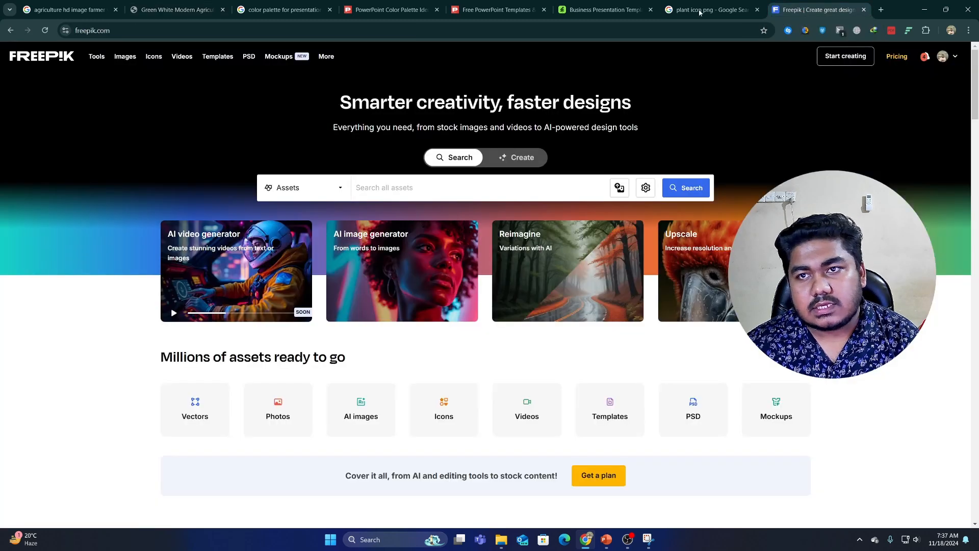
{"action": "left_click", "coordinate": [671, 29]}
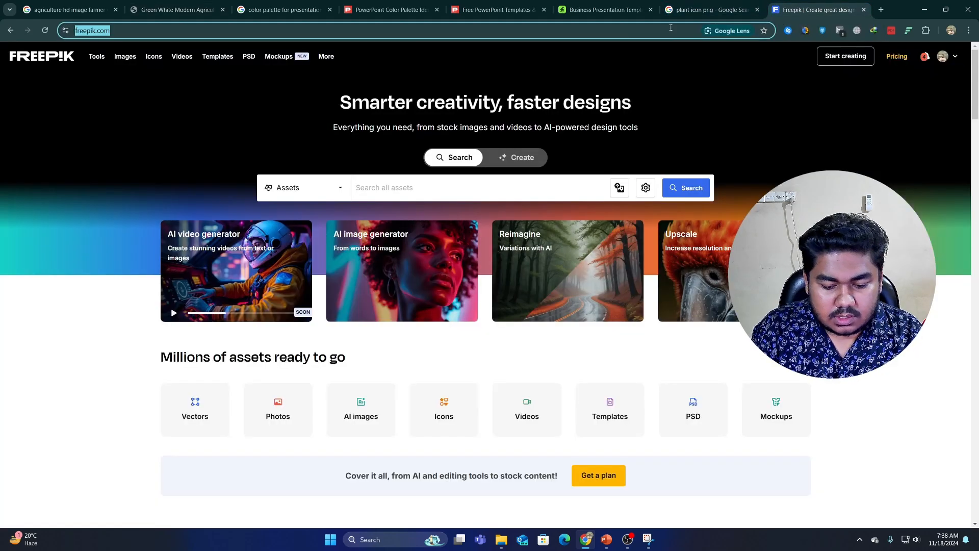
{"action": "type", "text": "laptop m"}
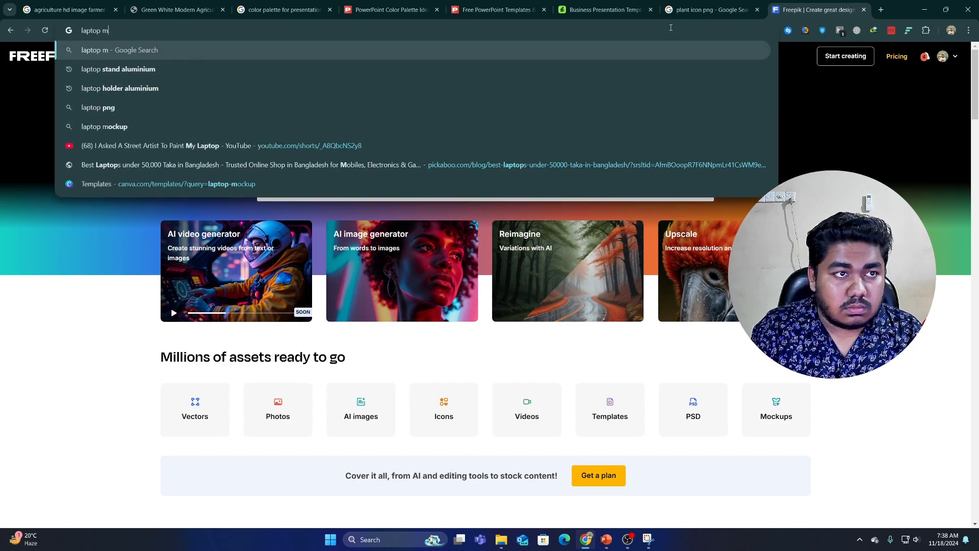
{"action": "type", "text": "ockup"}
{"action": "key", "text": "Return"}
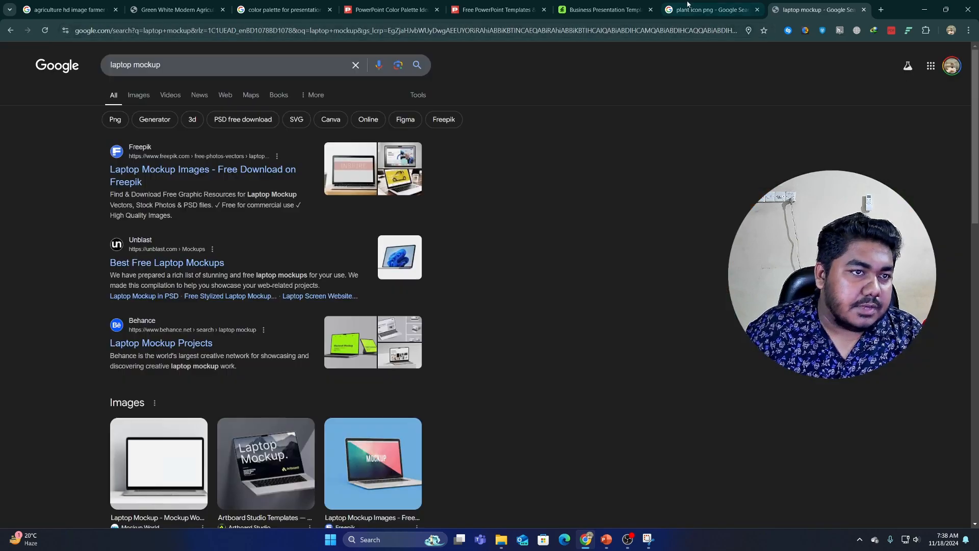
Refine the Google search to "laptop mockup png".
{"action": "left_click", "coordinate": [214, 71]}
{"action": "type", "text": "png"}
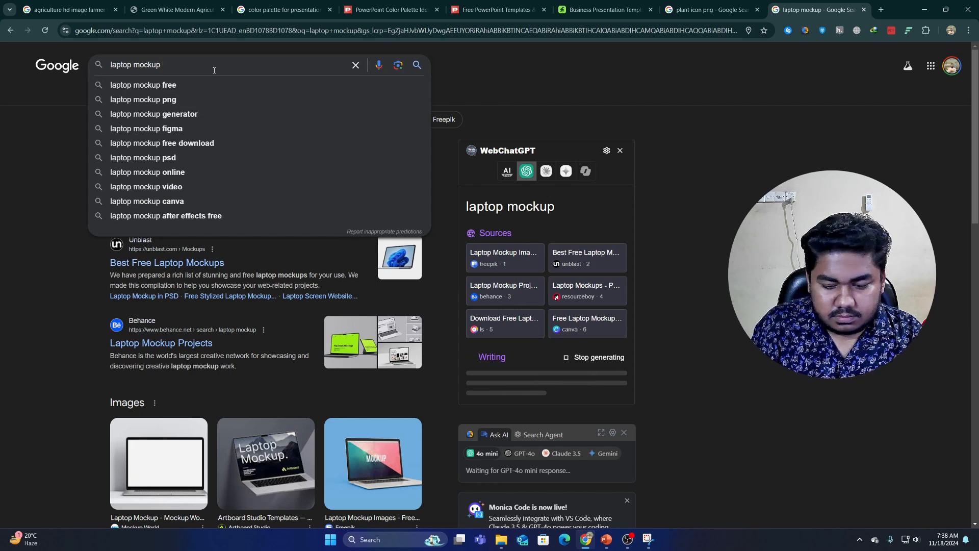
{"action": "key", "text": "Return"}
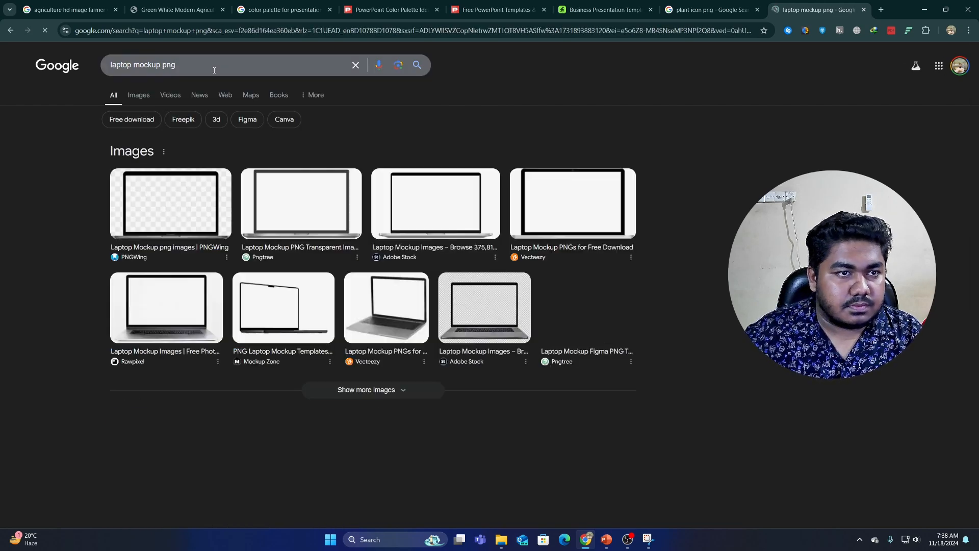
Preview the PNGWing, Pngtree, Adobe Stock and Vecteezy laptop mockup images from the search results.
{"action": "left_click", "coordinate": [172, 223]}
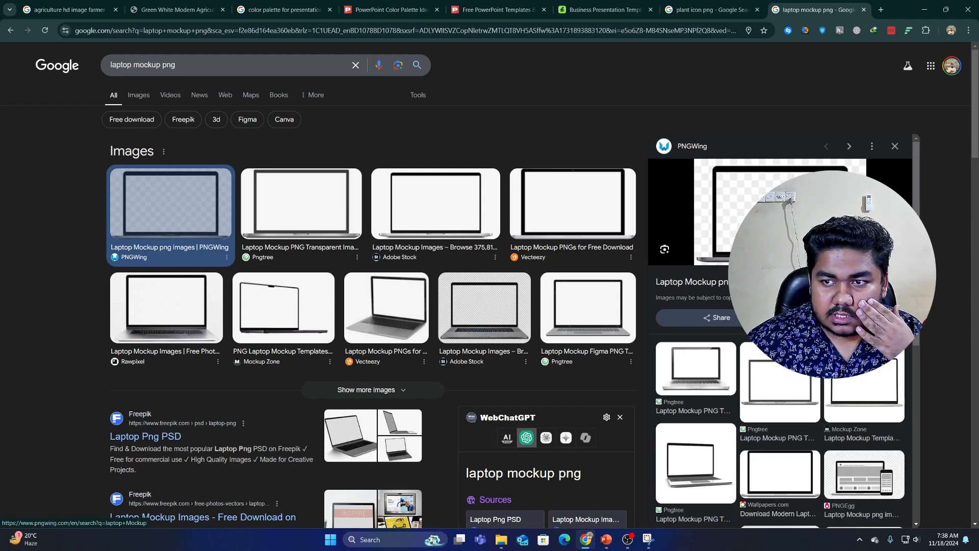
{"action": "left_click", "coordinate": [324, 208]}
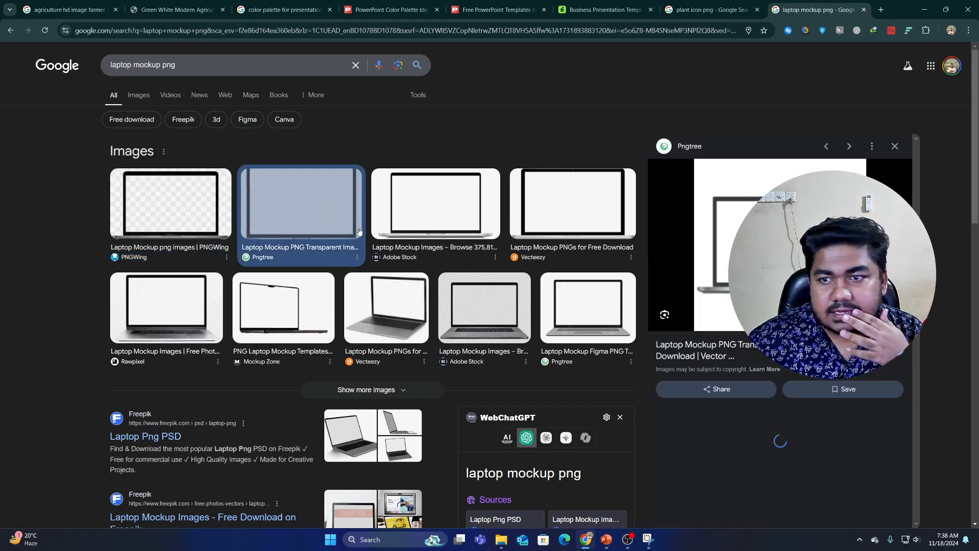
{"action": "right_click", "coordinate": [814, 286]}
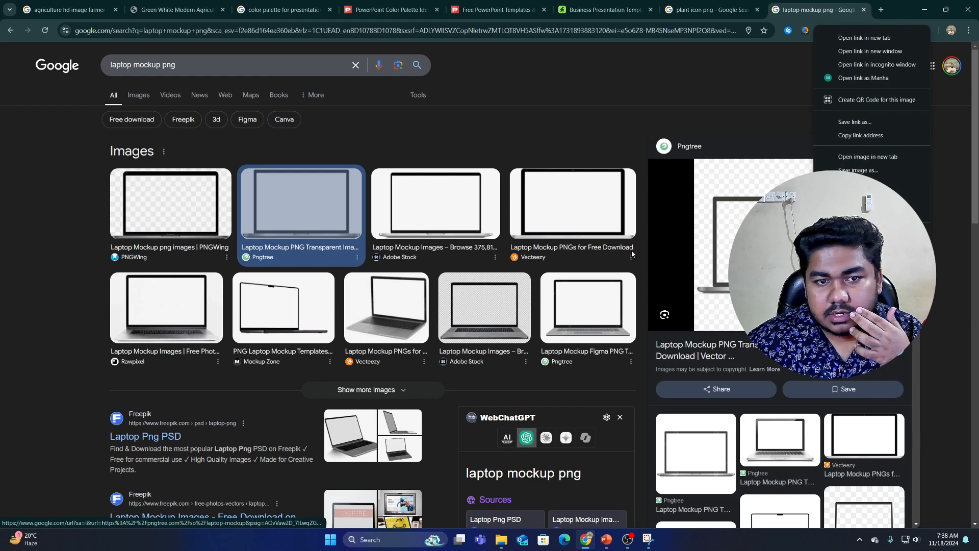
{"action": "left_click", "coordinate": [437, 210]}
{"action": "left_click", "coordinate": [438, 211]}
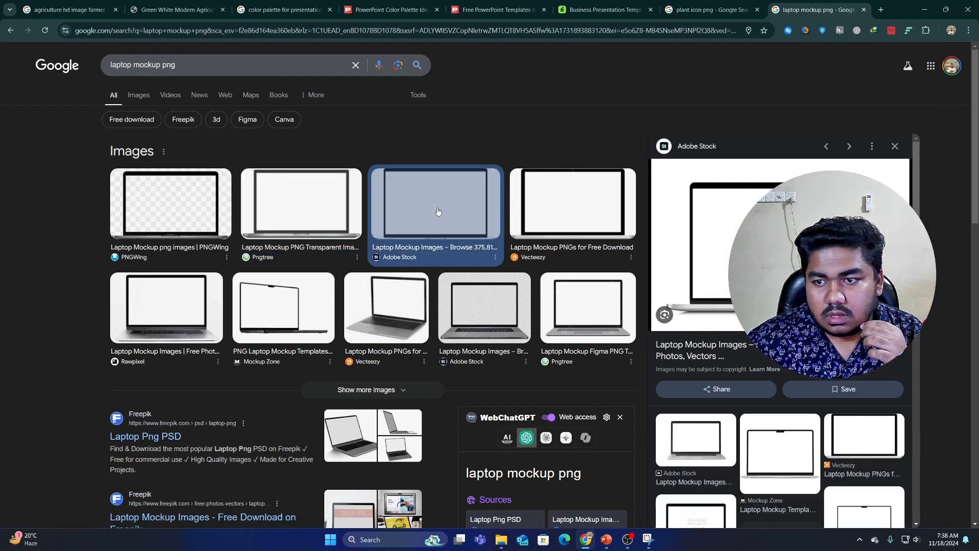
{"action": "left_click", "coordinate": [573, 223]}
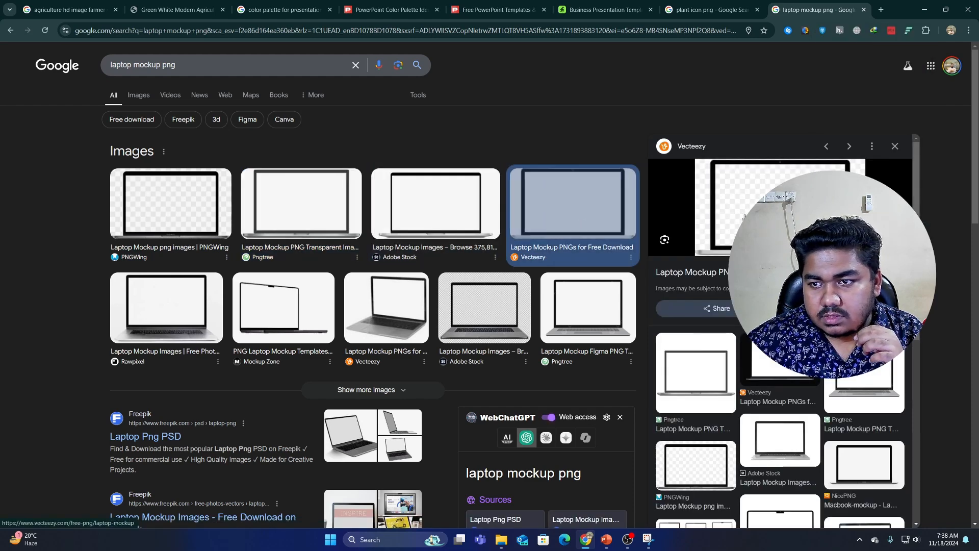
Open the Rawpixel laptop mockup preview and copy its image.
{"action": "left_click", "coordinate": [193, 321]}
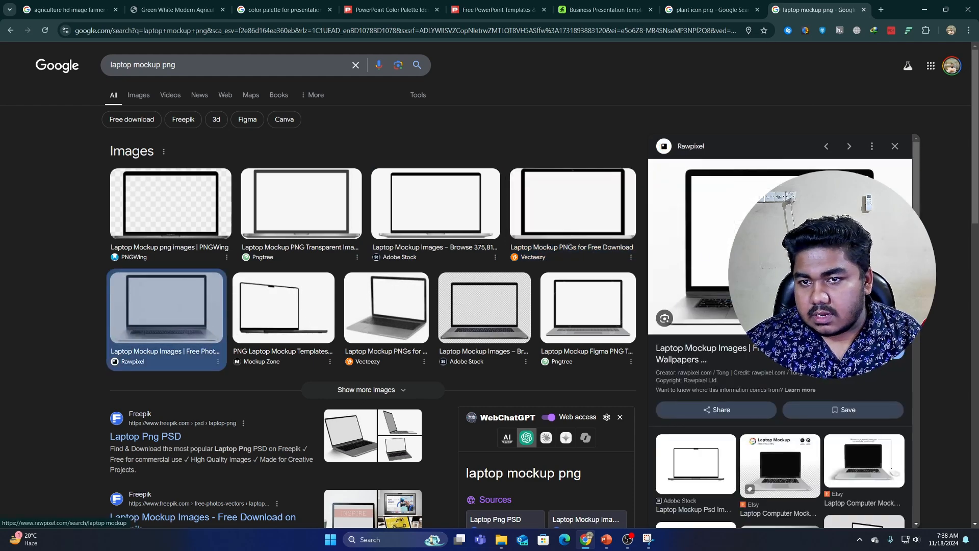
{"action": "right_click", "coordinate": [831, 292]}
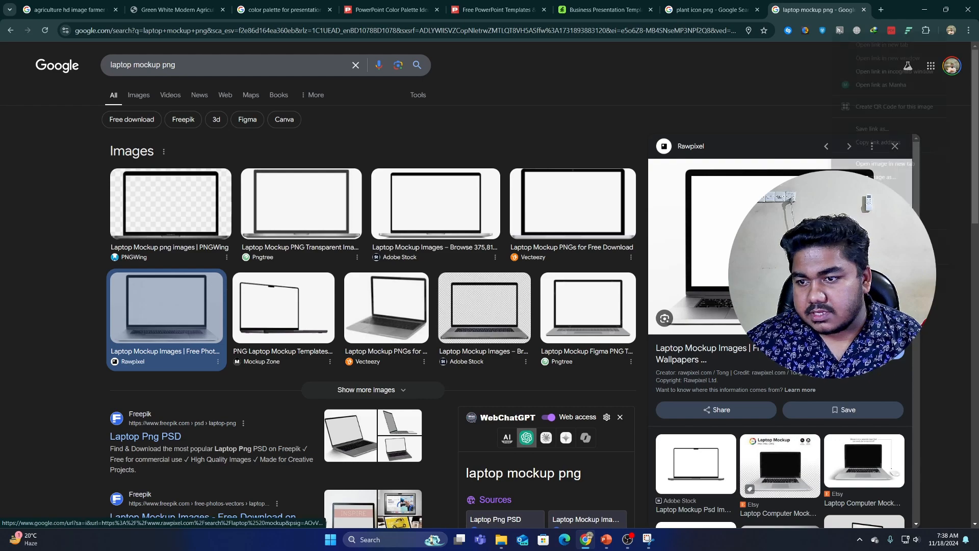
{"action": "left_click", "coordinate": [887, 190]}
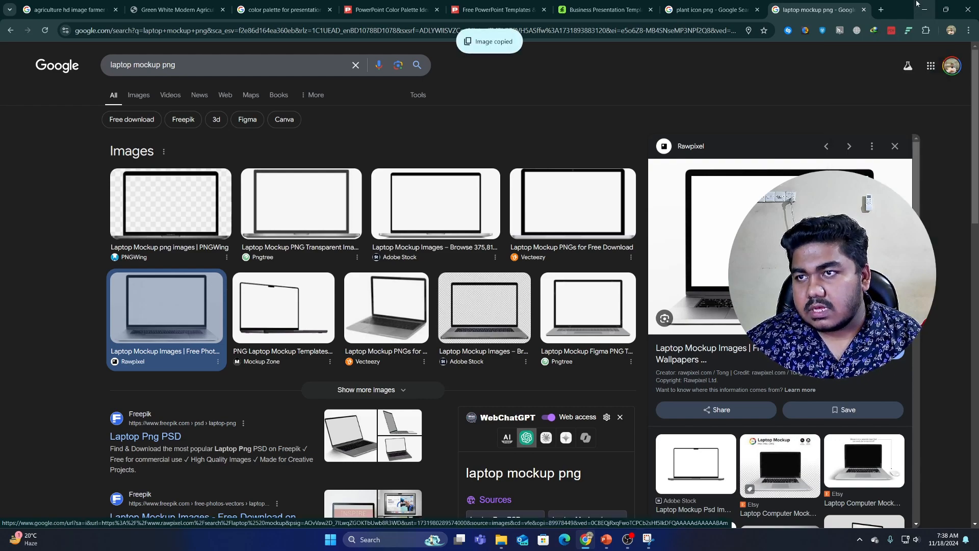
Switch to PowerPoint, duplicate slide 6 and delete the phone mockup and green rectangle from the copy.
{"action": "left_click", "coordinate": [924, 9]}
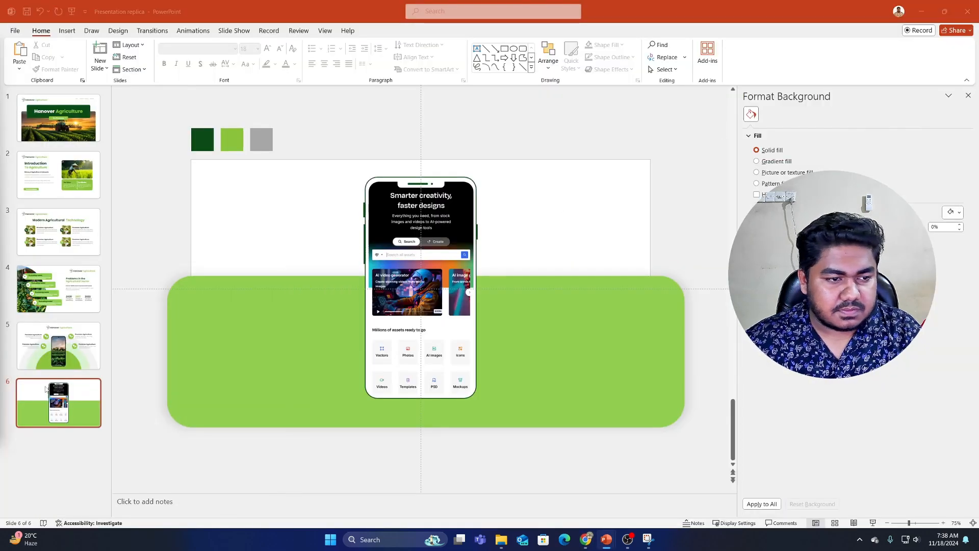
{"action": "left_click", "coordinate": [40, 390]}
{"action": "left_click", "coordinate": [53, 418]}
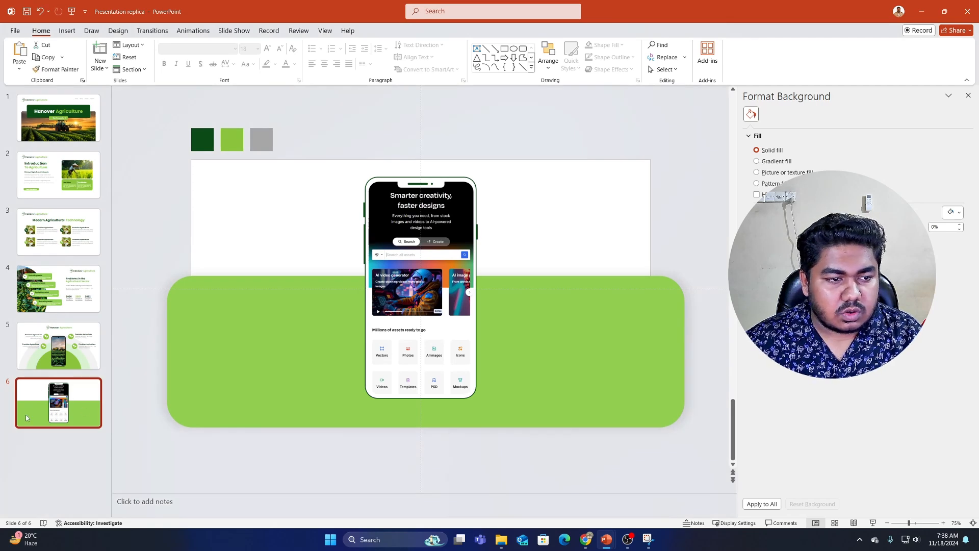
{"action": "key", "text": "ctrl+d"}
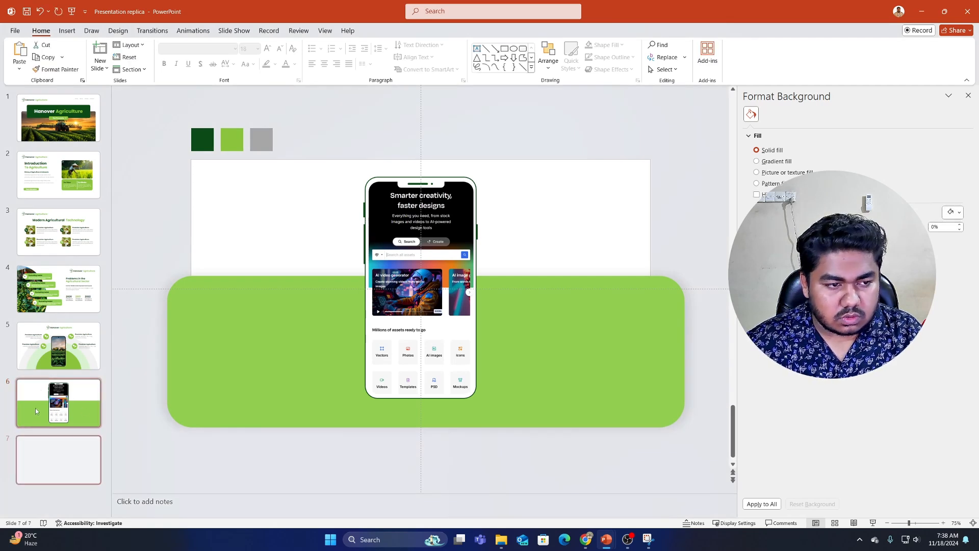
{"action": "left_click_drag", "start_coordinate": [142, 146], "coordinate": [730, 479]}
{"action": "key", "text": "Delete"}
Paste the laptop image onto slide 7 with its source formatting and place it near the middle of the slide.
{"action": "right_click", "coordinate": [478, 237]}
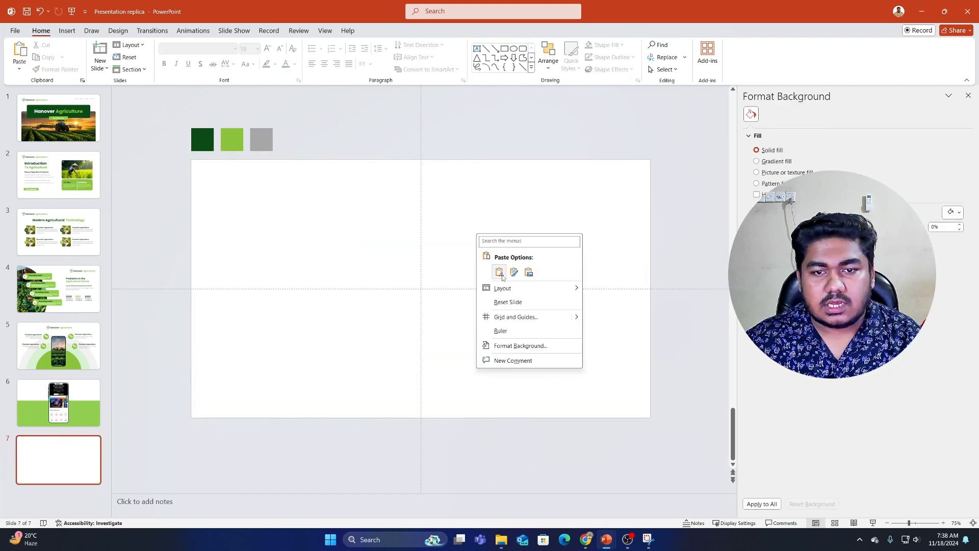
{"action": "left_click", "coordinate": [512, 271]}
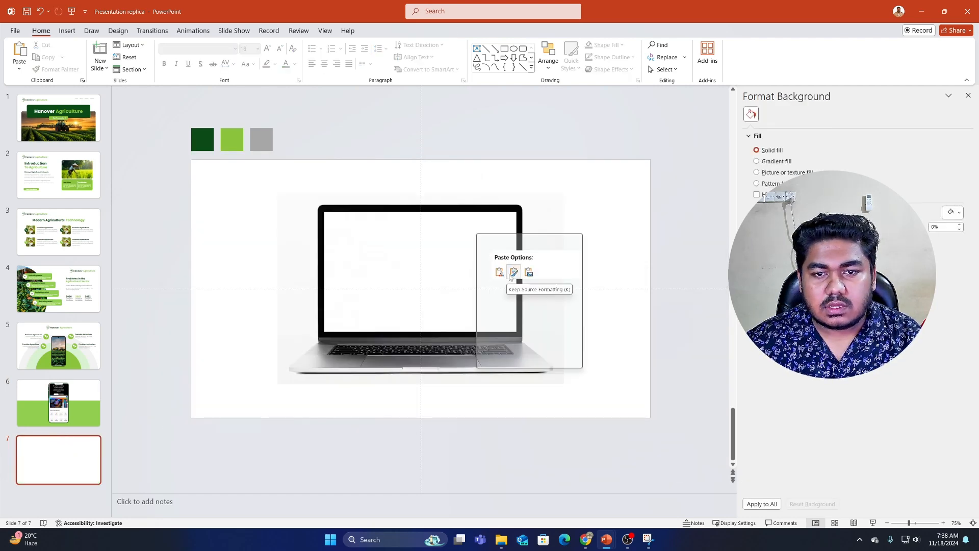
{"action": "left_click", "coordinate": [402, 389]}
{"action": "left_click", "coordinate": [399, 325]}
{"action": "scroll", "coordinate": [434, 301], "scroll_direction": "up", "scroll_amount": 2}
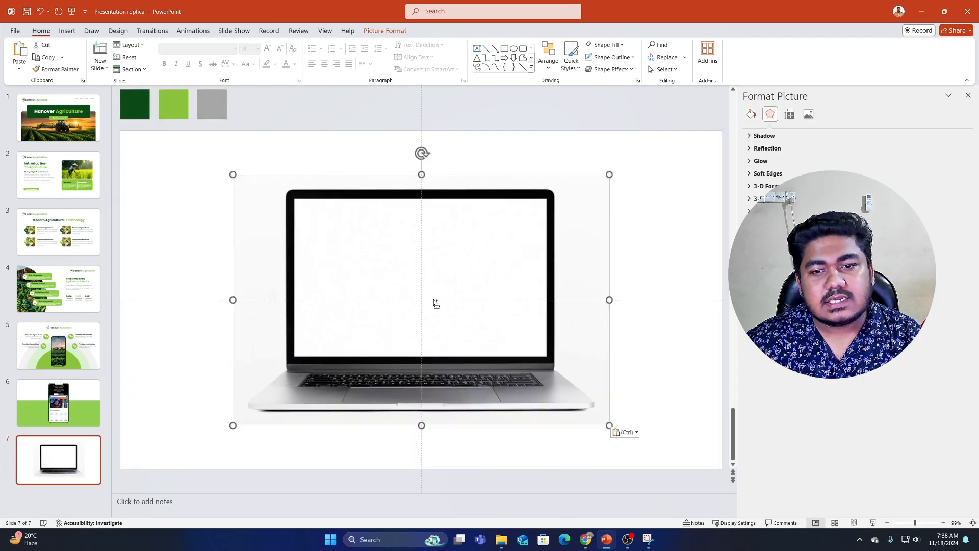
{"action": "scroll", "coordinate": [434, 303], "scroll_direction": "down", "scroll_amount": 2}
{"action": "left_click_drag", "start_coordinate": [444, 294], "coordinate": [439, 283]}
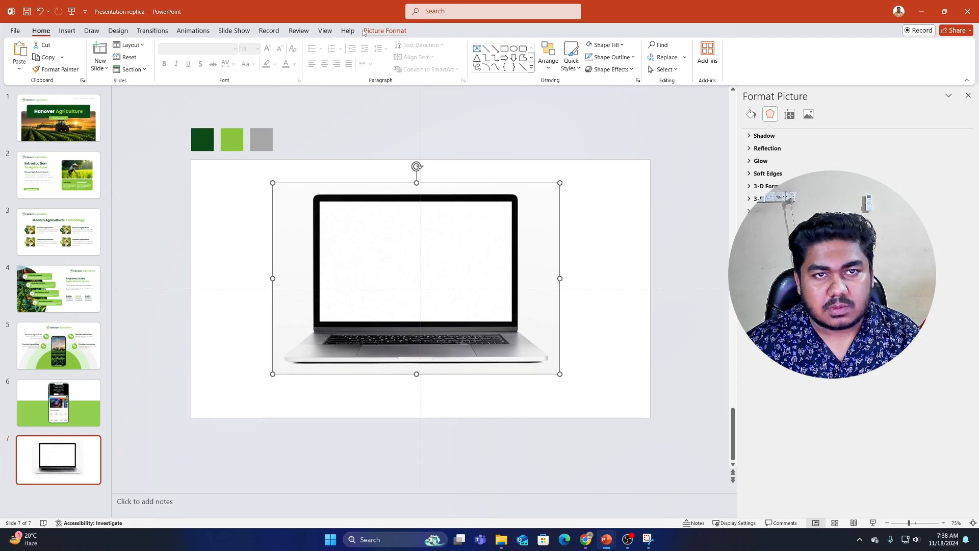
{"action": "left_click_drag", "start_coordinate": [398, 218], "coordinate": [397, 224]}
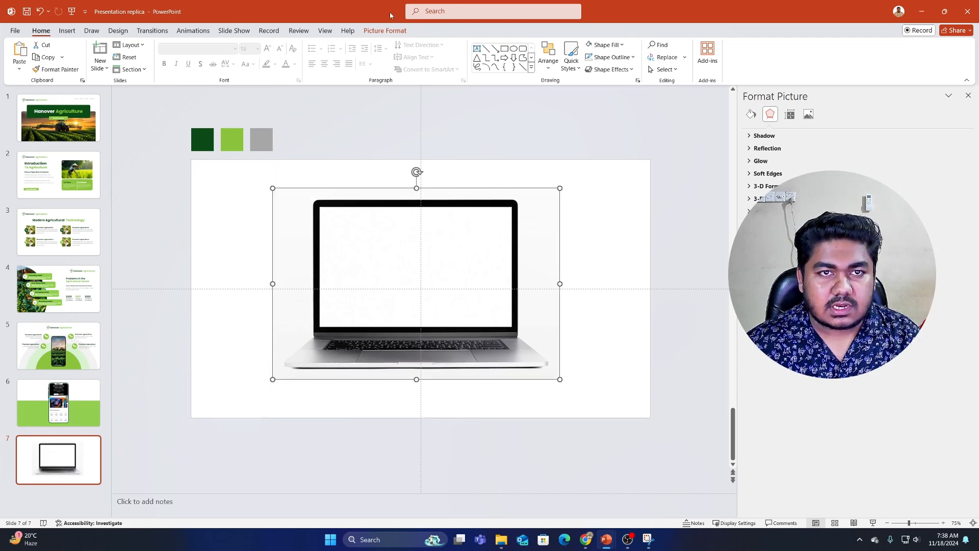
{"action": "left_click", "coordinate": [374, 33]}
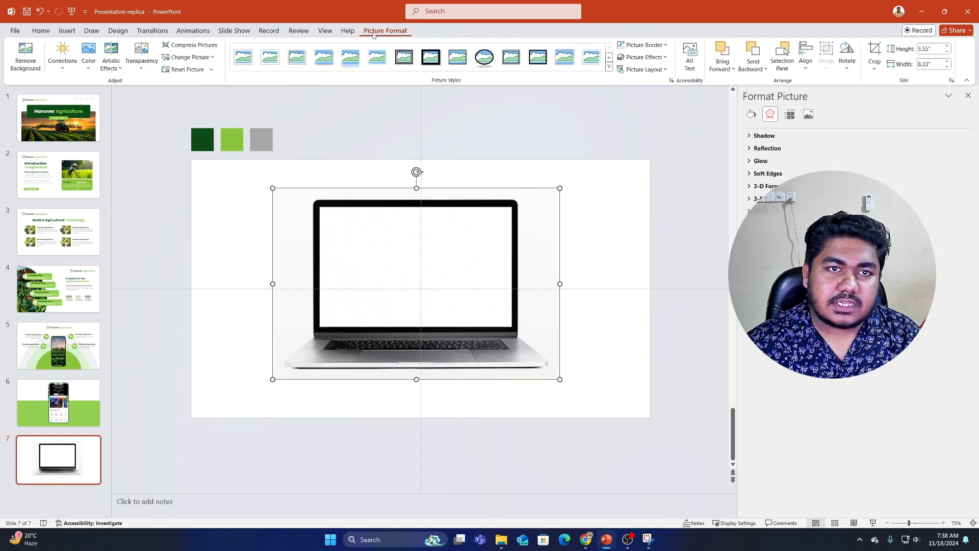
{"action": "left_click", "coordinate": [27, 55]}
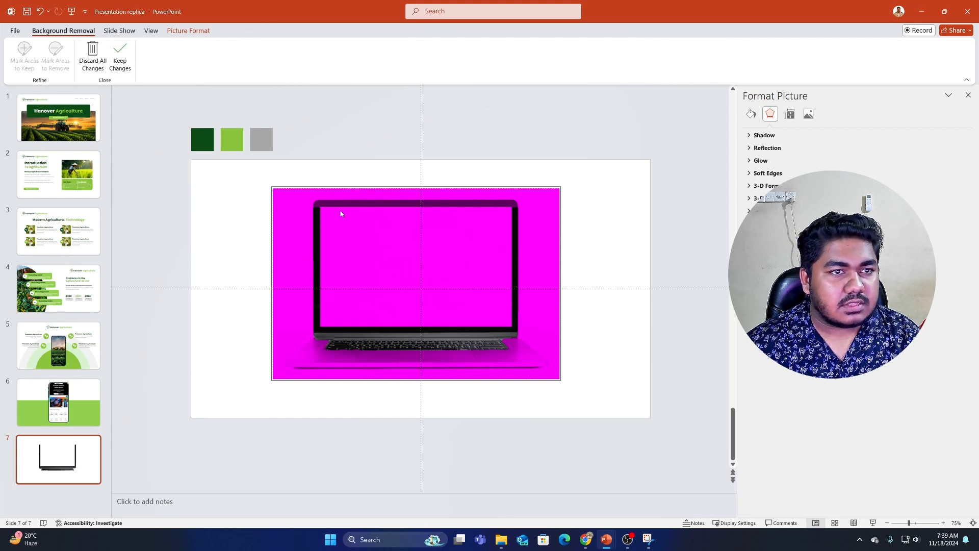
{"action": "left_click", "coordinate": [93, 56]}
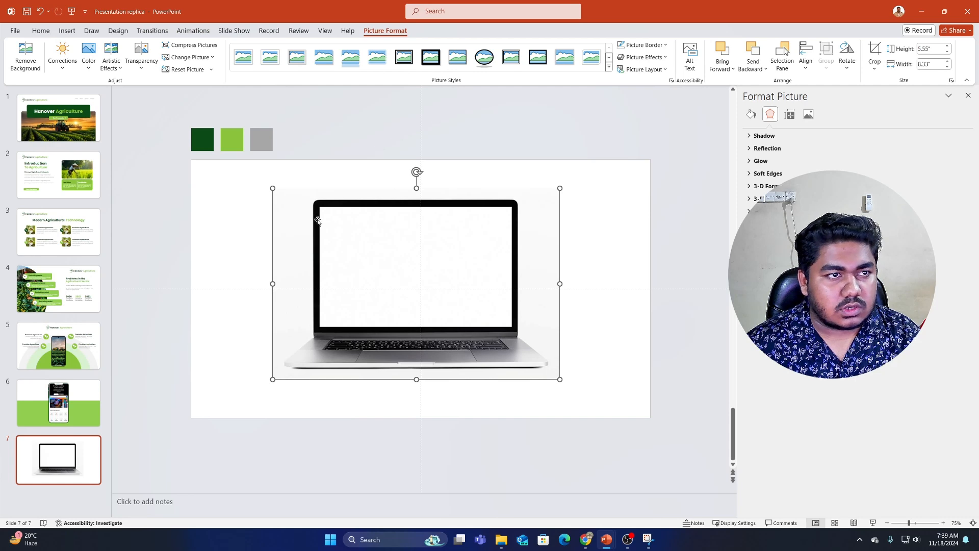
Start background removal on the laptop picture and mark its keyboard and base as areas to keep.
{"action": "left_click", "coordinate": [27, 60]}
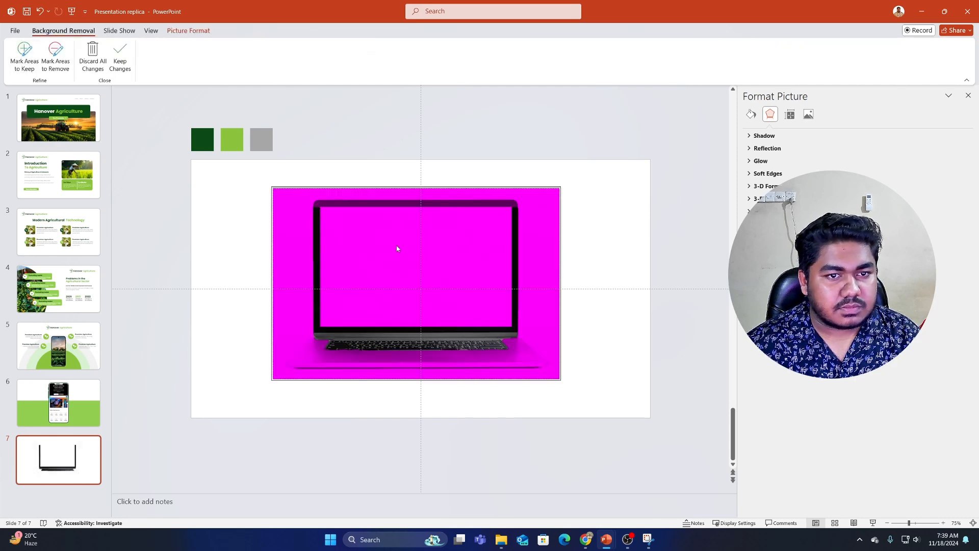
{"action": "left_click", "coordinate": [28, 56]}
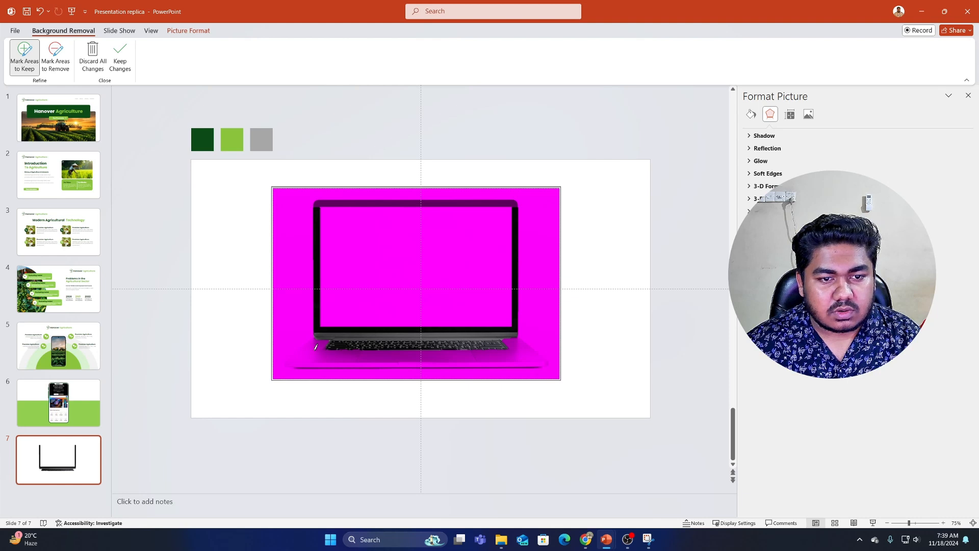
{"action": "left_click_drag", "start_coordinate": [316, 347], "coordinate": [536, 360]}
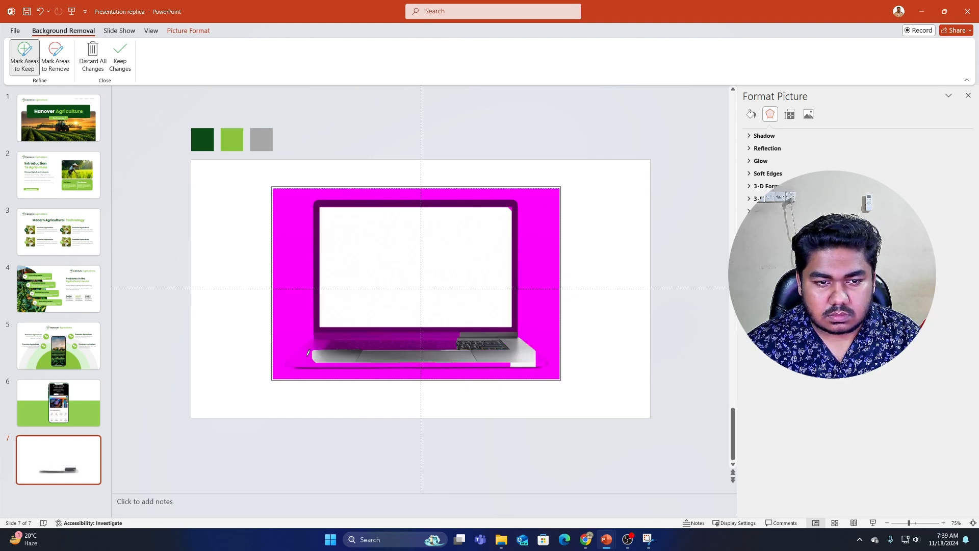
{"action": "mouse_move", "coordinate": [301, 357]}
{"action": "left_mouse_down"}
{"action": "mouse_move", "coordinate": [323, 333]}
{"action": "mouse_move", "coordinate": [305, 346]}
{"action": "mouse_move", "coordinate": [398, 363]}
{"action": "left_mouse_up"}
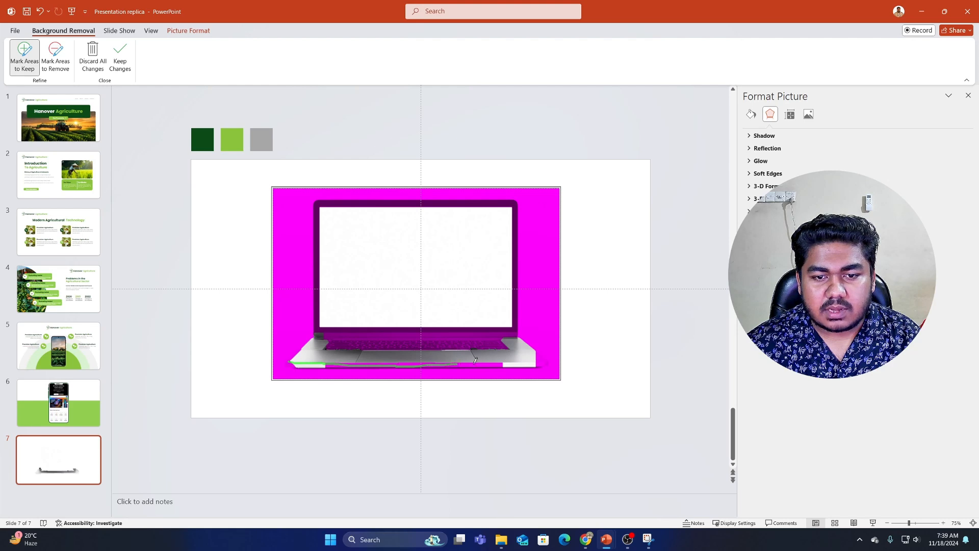
{"action": "left_click_drag", "start_coordinate": [493, 360], "coordinate": [494, 359]}
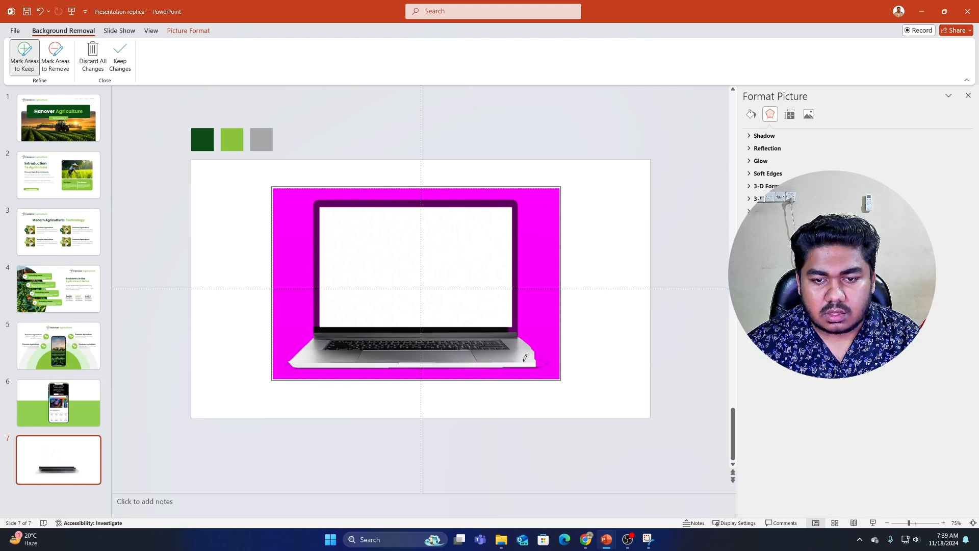
Mark the right and left corners of the laptop's base as areas to keep.
{"action": "left_click", "coordinate": [540, 358]}
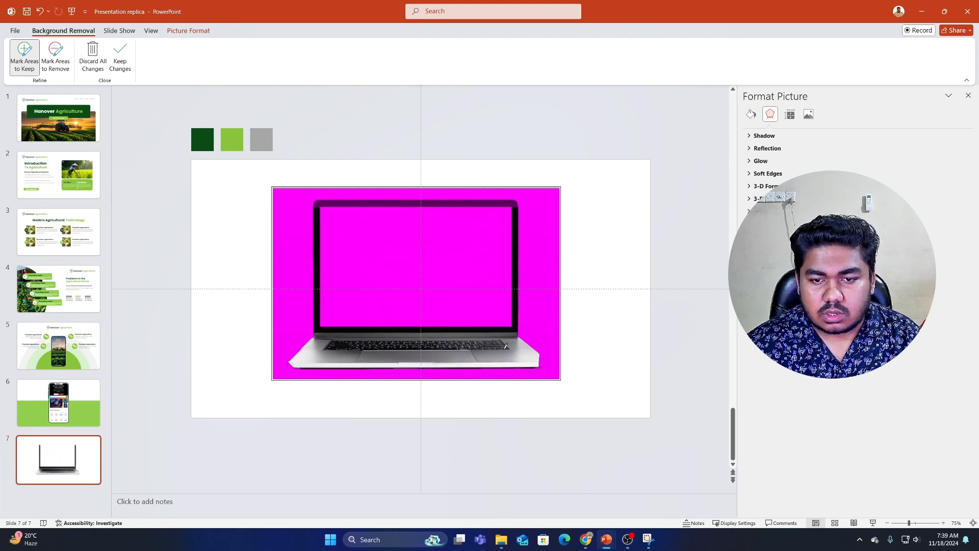
{"action": "left_click_drag", "start_coordinate": [544, 355], "coordinate": [538, 358]}
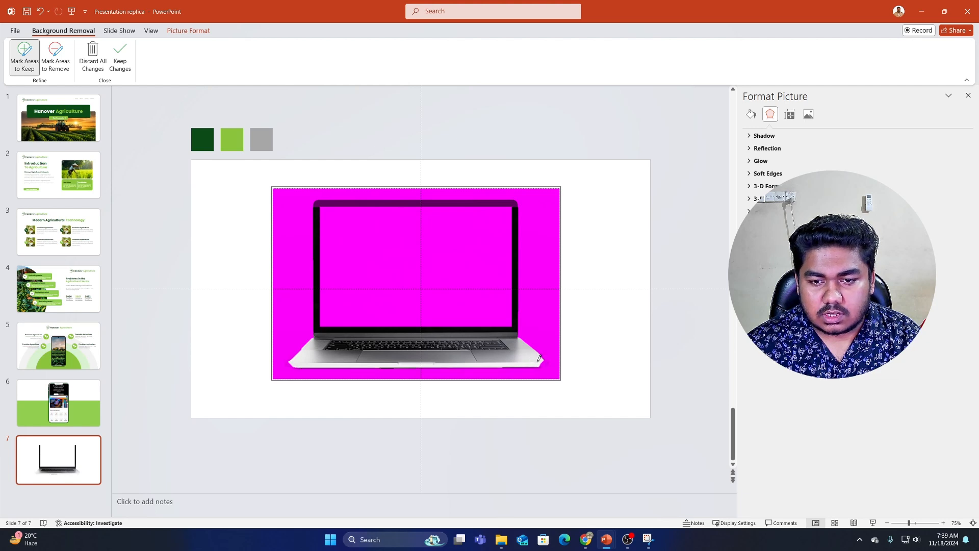
{"action": "left_click", "coordinate": [288, 358]}
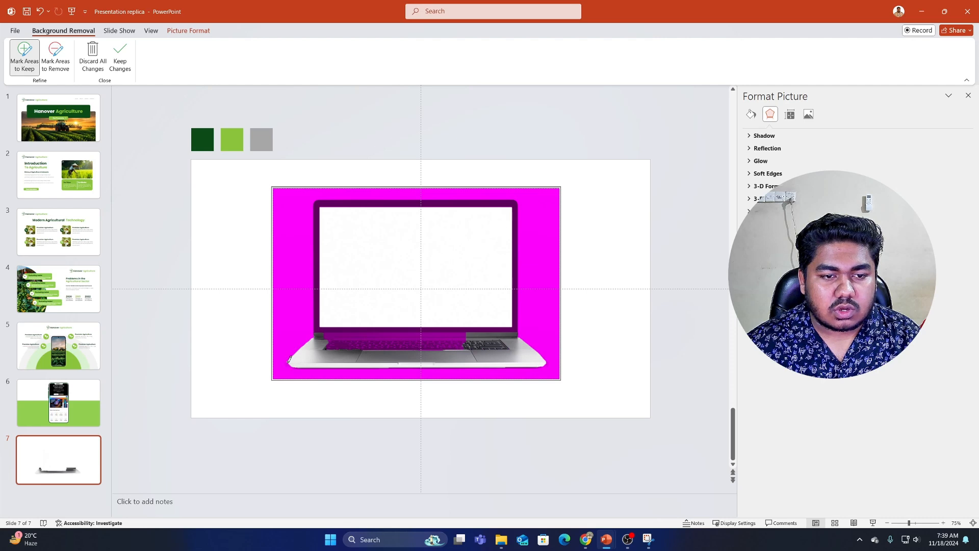
{"action": "left_click_drag", "start_coordinate": [288, 362], "coordinate": [422, 345]}
Mark the laptop's hinge strip and the frame around its screen as areas to keep.
{"action": "left_click_drag", "start_coordinate": [360, 332], "coordinate": [430, 330]}
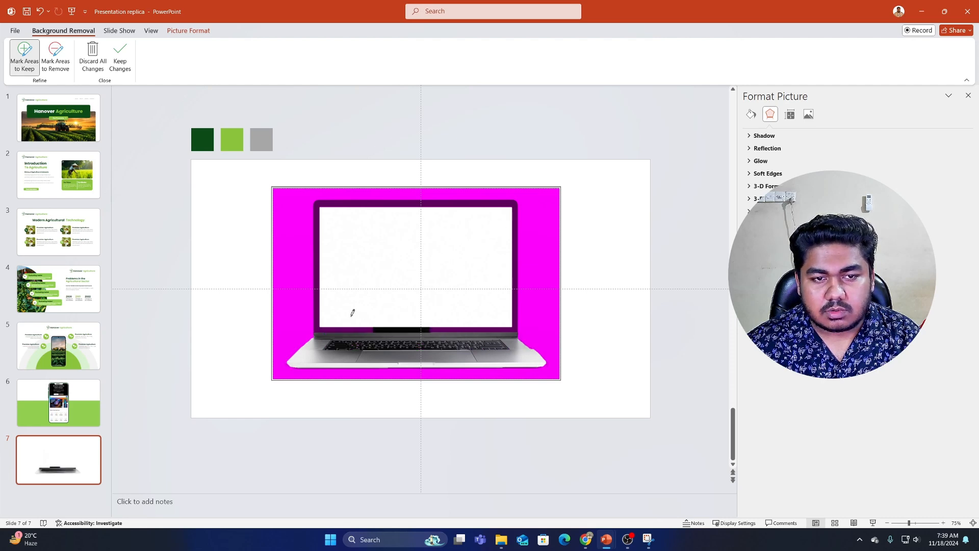
{"action": "left_click_drag", "start_coordinate": [320, 284], "coordinate": [316, 232]}
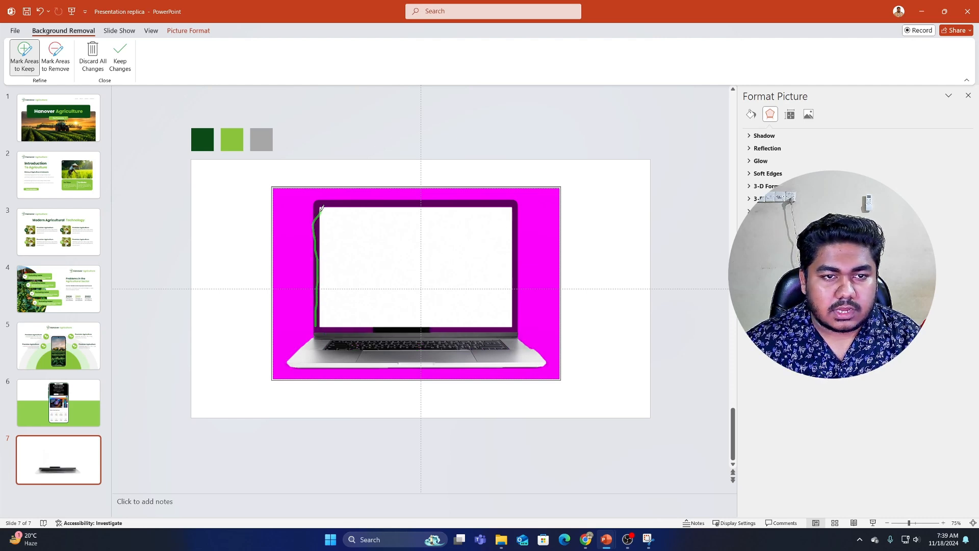
{"action": "mouse_move", "coordinate": [392, 204]}
{"action": "left_mouse_down"}
{"action": "mouse_move", "coordinate": [510, 208]}
{"action": "mouse_move", "coordinate": [518, 302]}
{"action": "mouse_move", "coordinate": [449, 339]}
{"action": "left_mouse_up"}
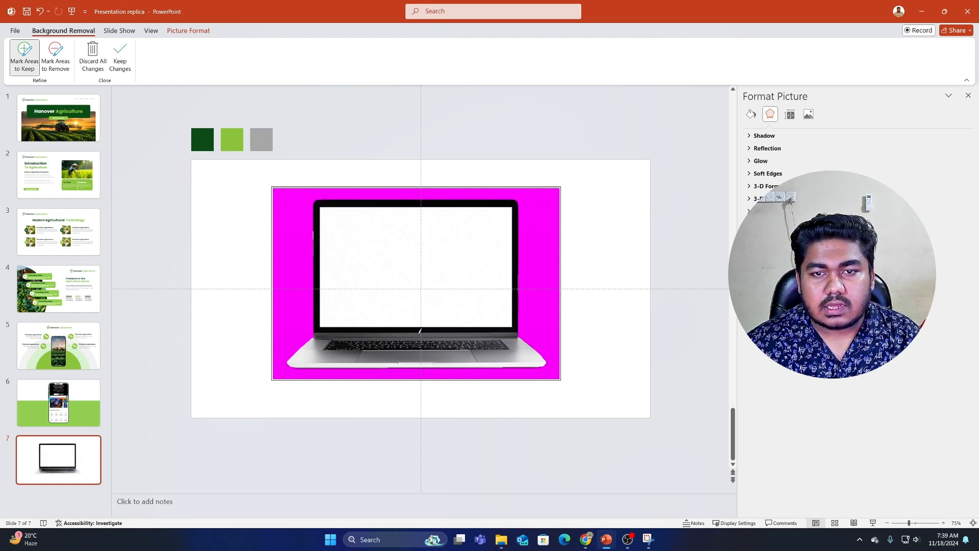